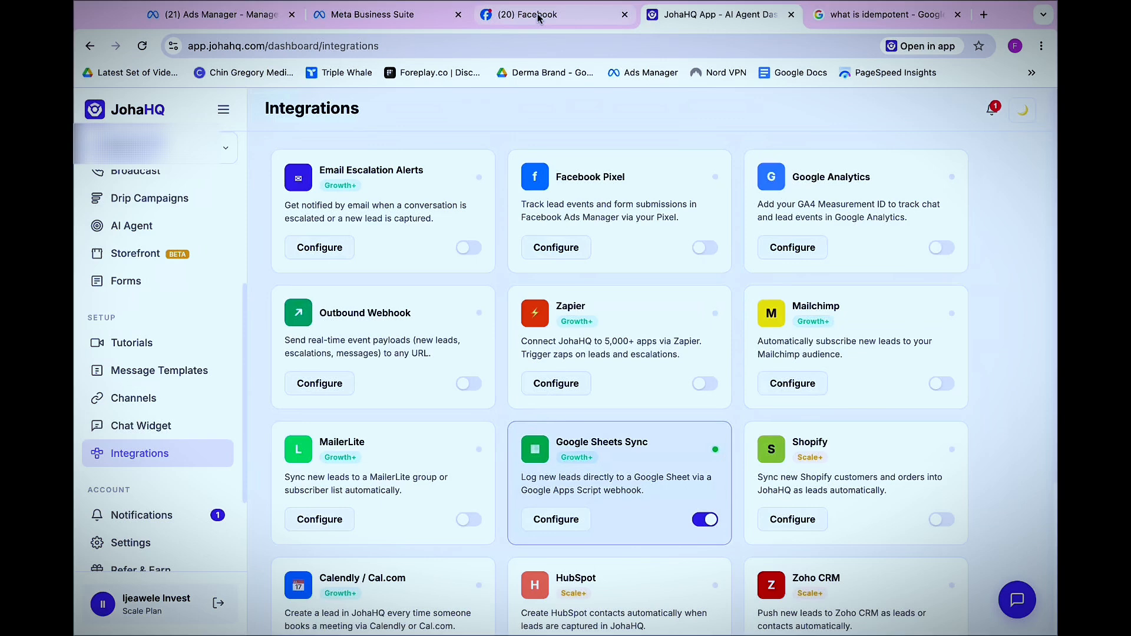
Look over the Ads Manager ad sets and Meta's business tools list, then return to lead ads forms
{"action": "left_click", "coordinate": [399, 16]}
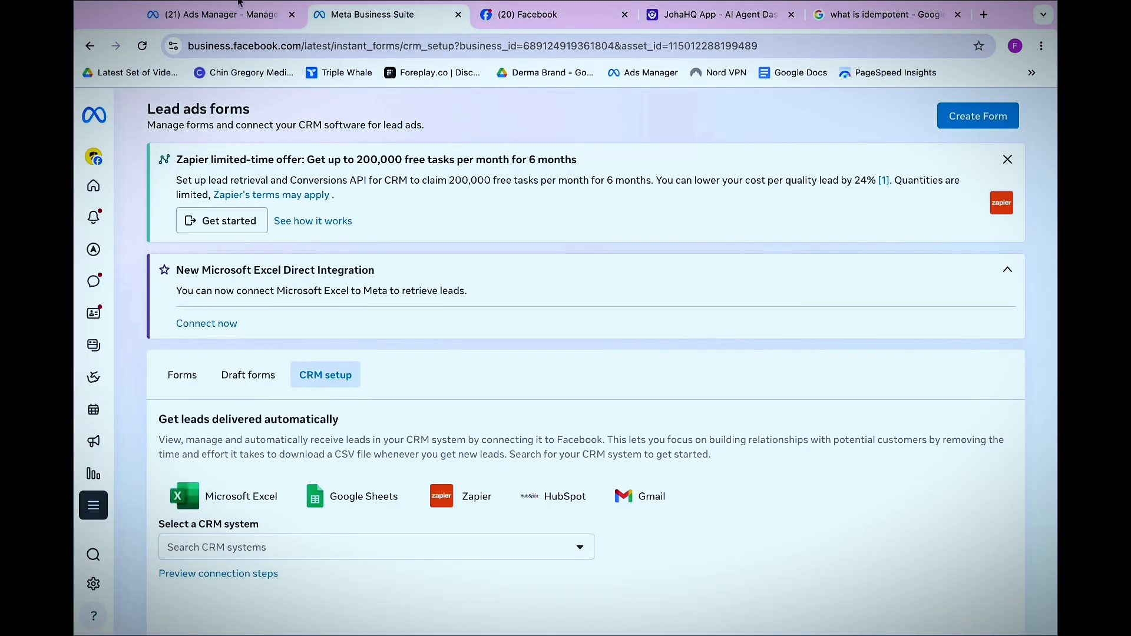
{"action": "left_click", "coordinate": [235, 23]}
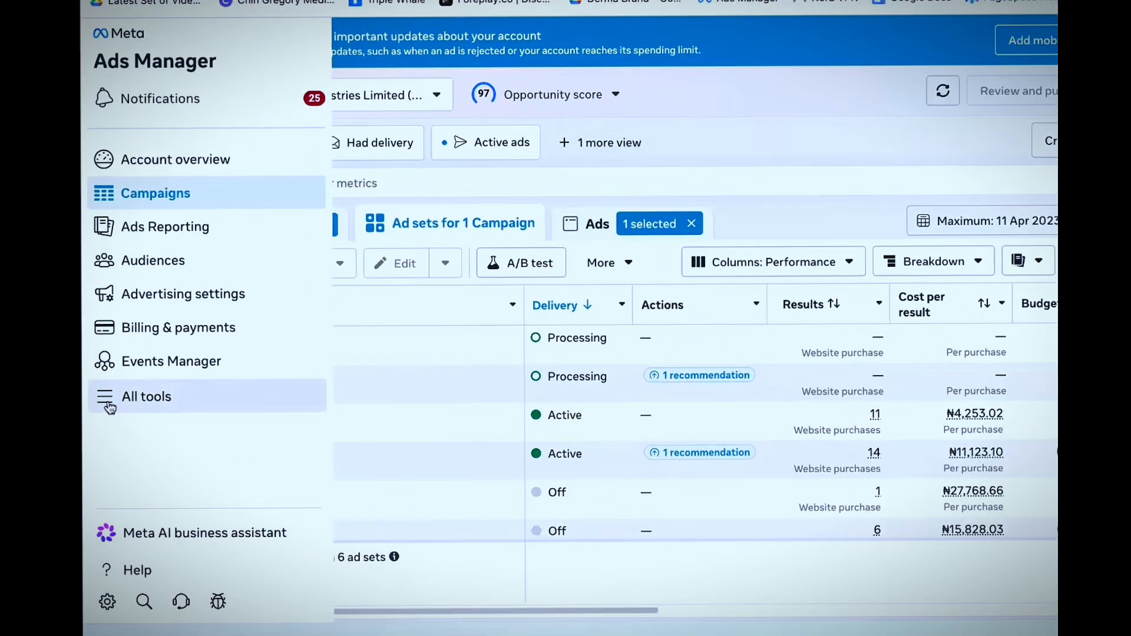
{"action": "left_click", "coordinate": [126, 420]}
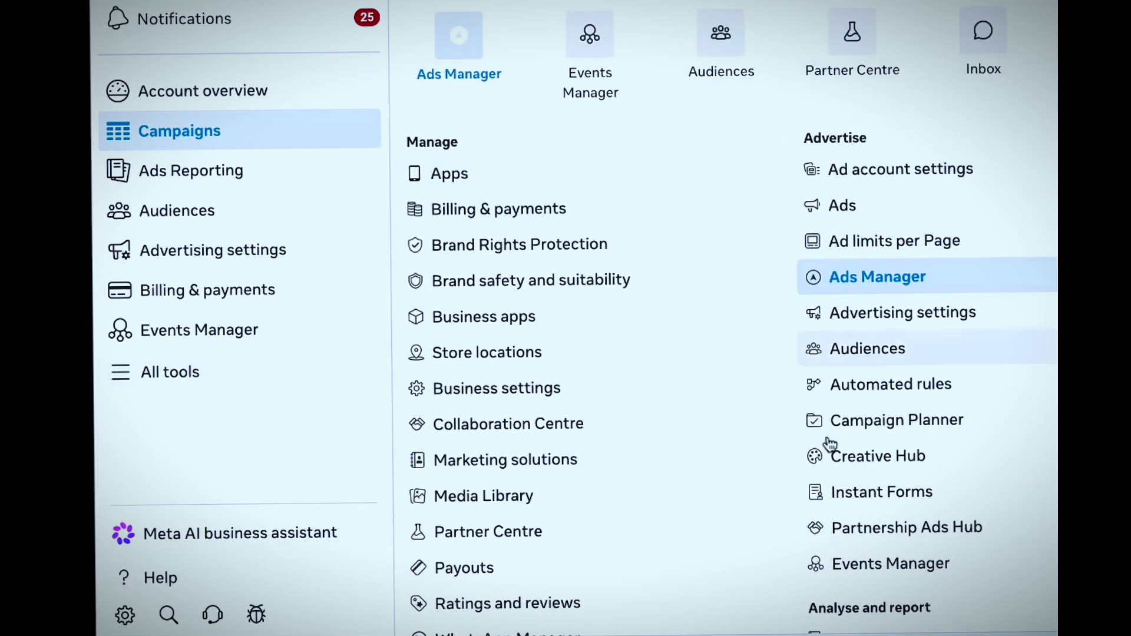
{"action": "left_click", "coordinate": [481, 23]}
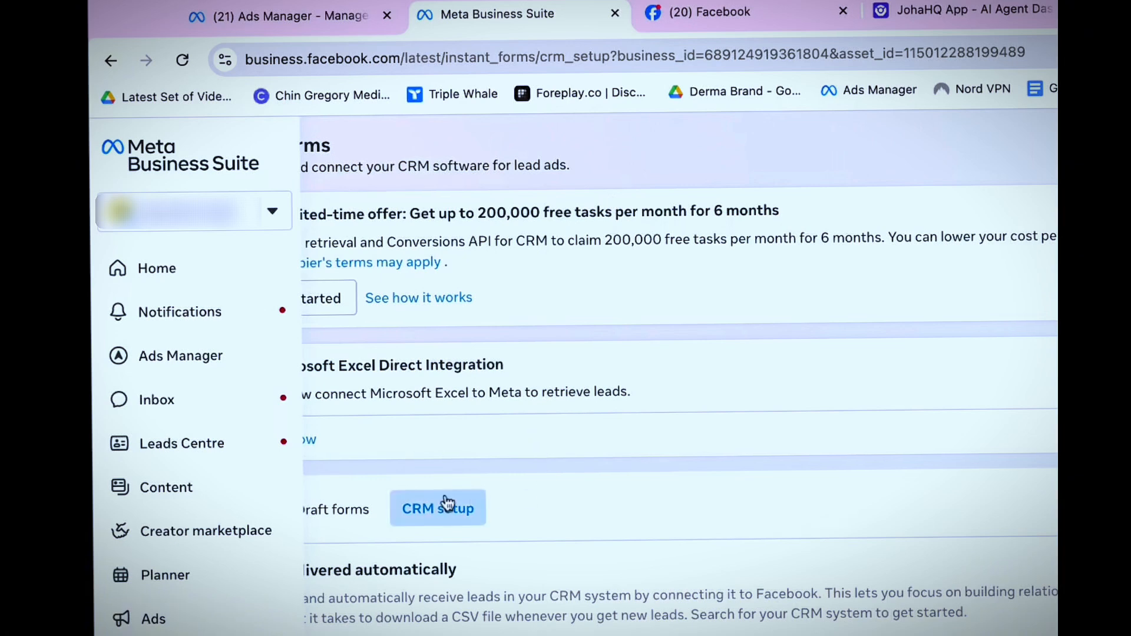
Browse the draft and published lead forms, ending on the CRM setup section
{"action": "left_click", "coordinate": [342, 510]}
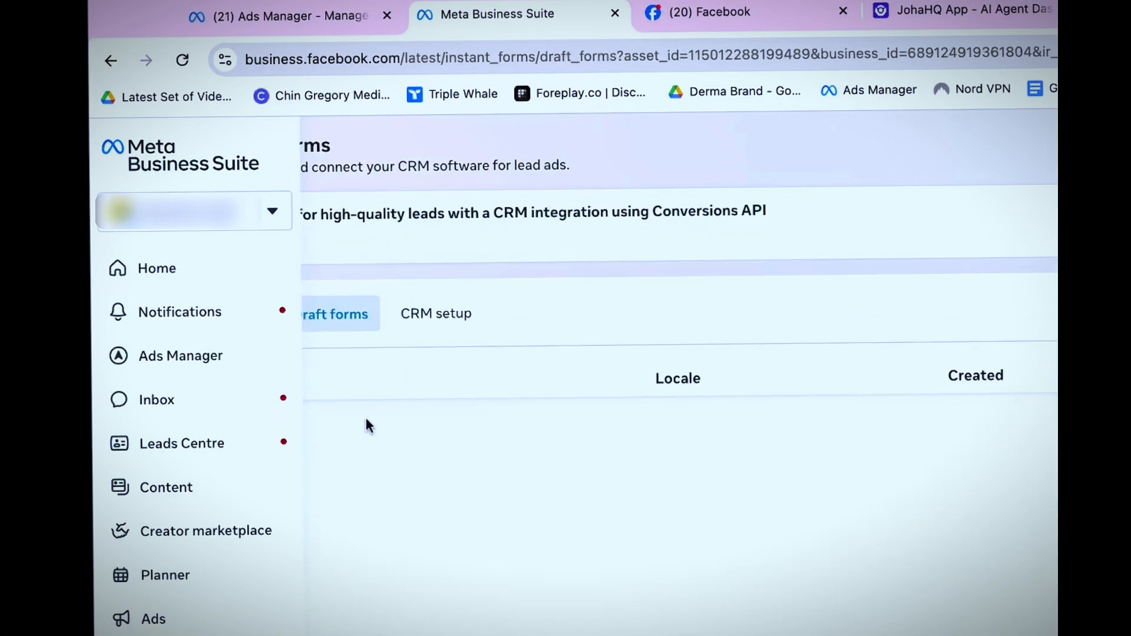
{"action": "left_click", "coordinate": [465, 327]}
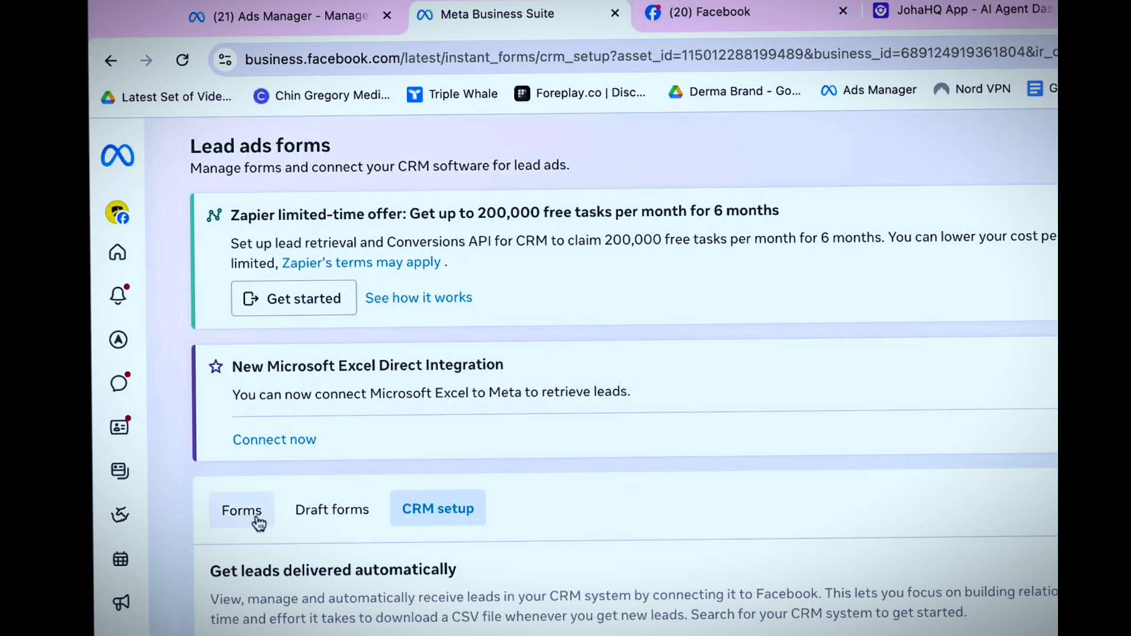
{"action": "left_click", "coordinate": [255, 521]}
{"action": "left_click", "coordinate": [325, 317]}
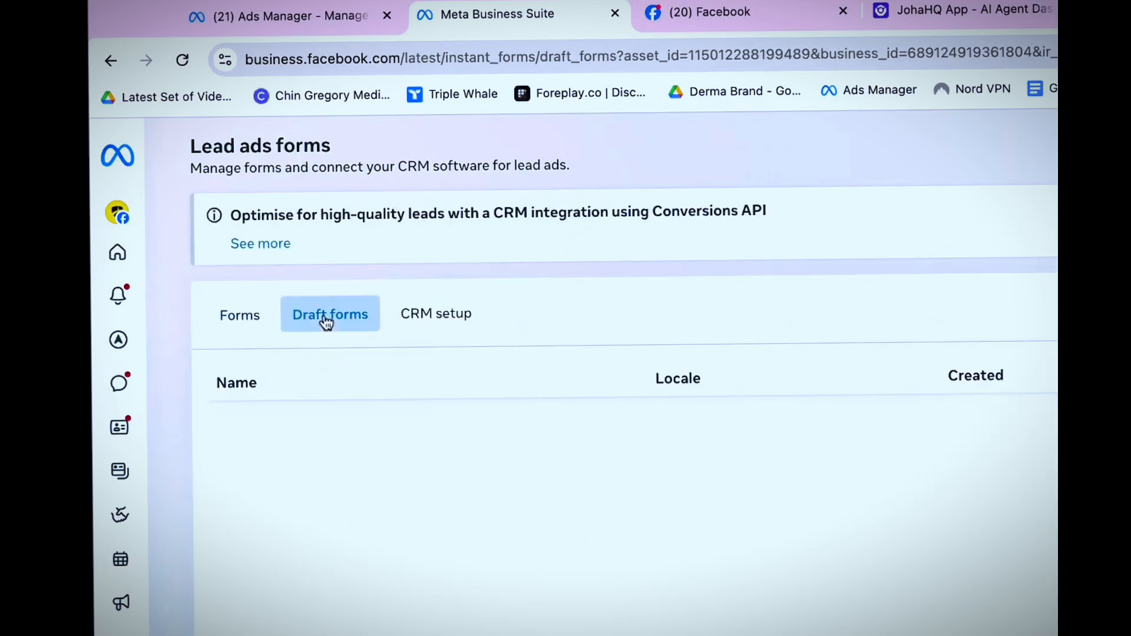
{"action": "left_click", "coordinate": [426, 318]}
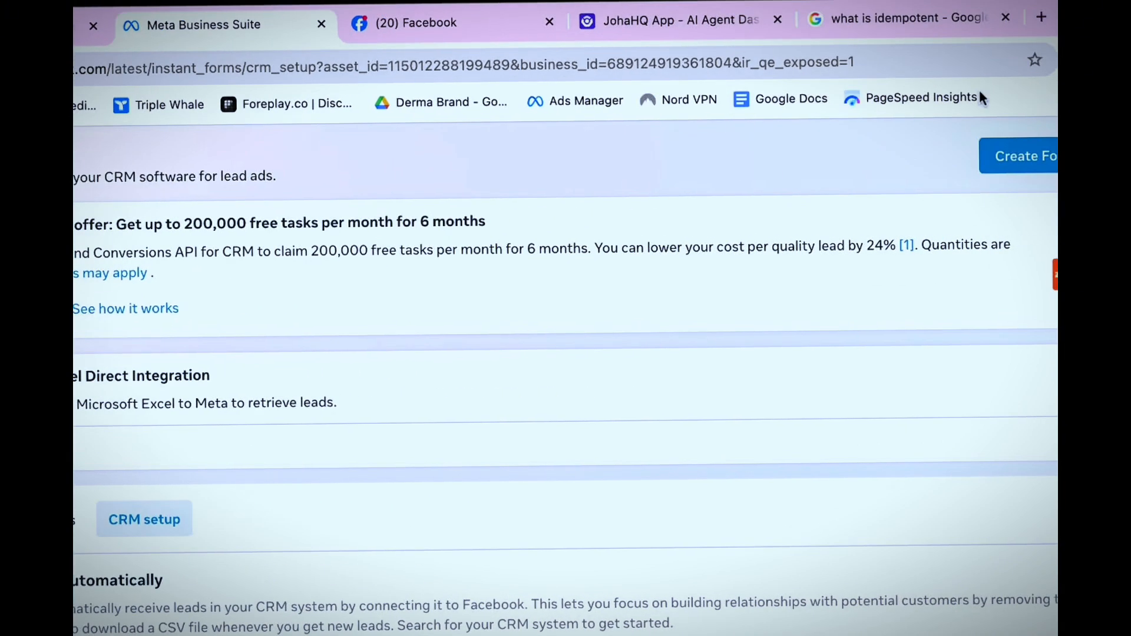
Close the idempotent search page and create a new blank Google spreadsheet from a fresh tab
{"action": "left_click", "coordinate": [1010, 20]}
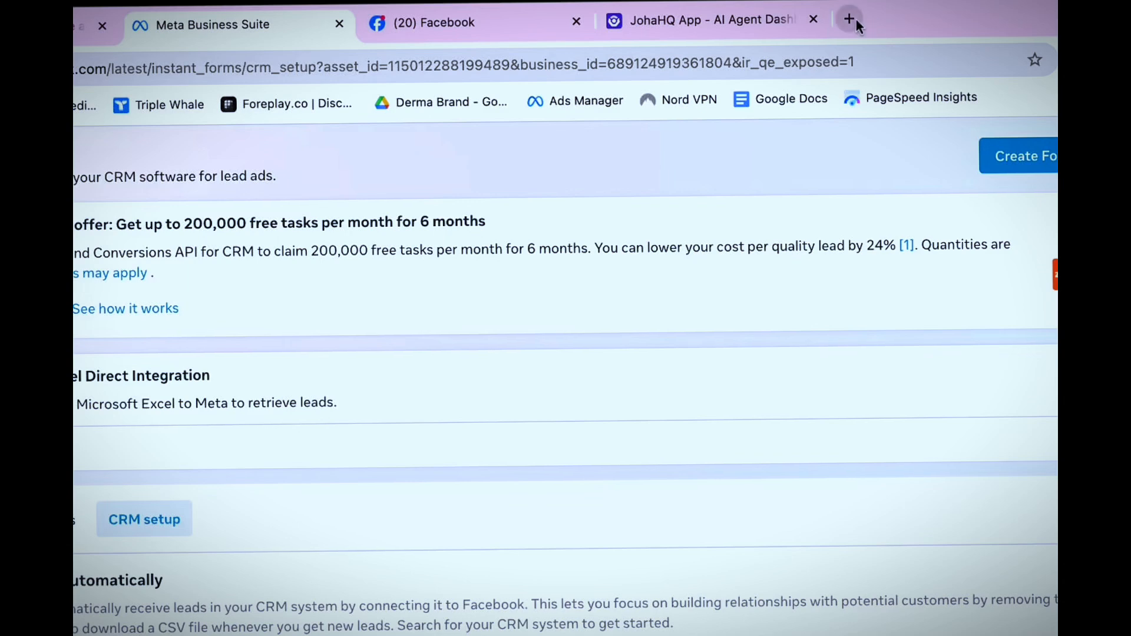
{"action": "left_click", "coordinate": [850, 20]}
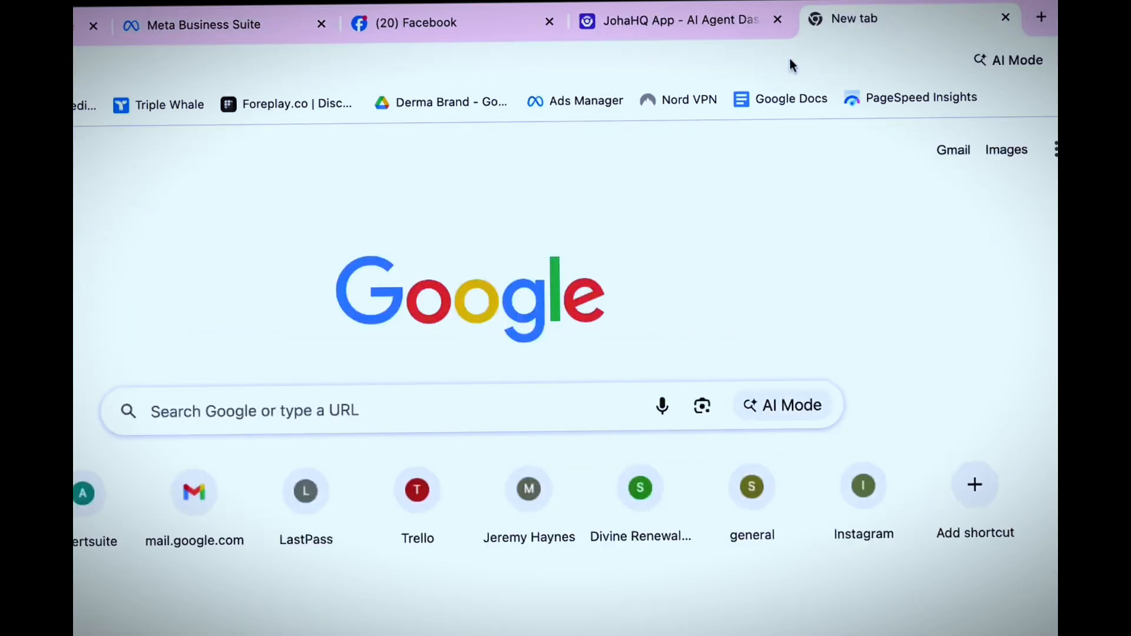
{"action": "type", "text": "shee"}
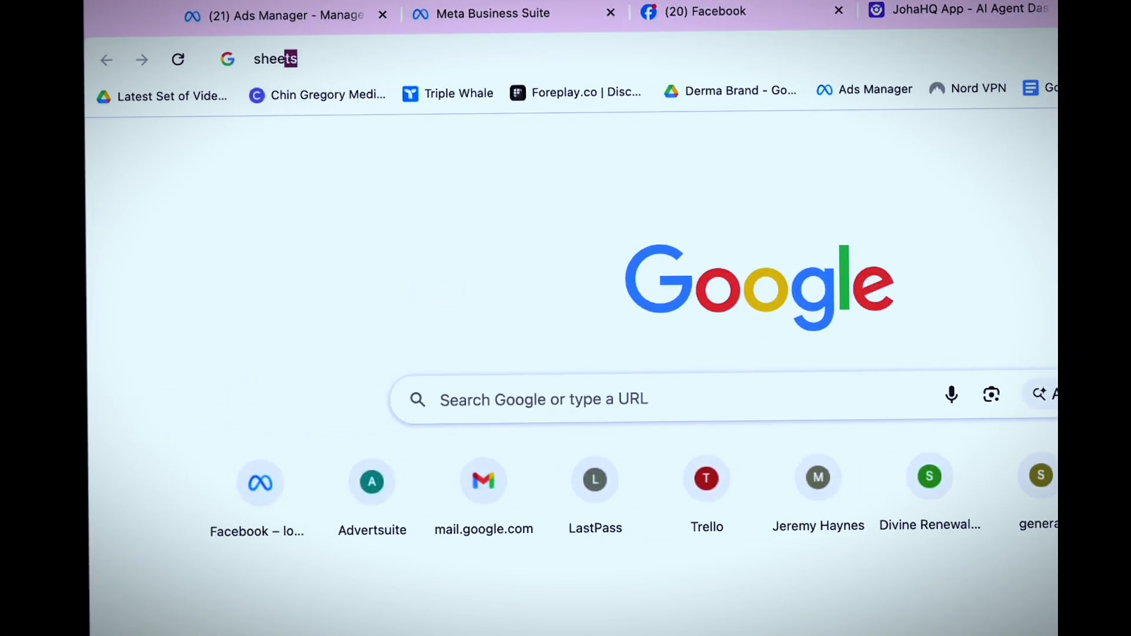
{"action": "key", "text": "Return"}
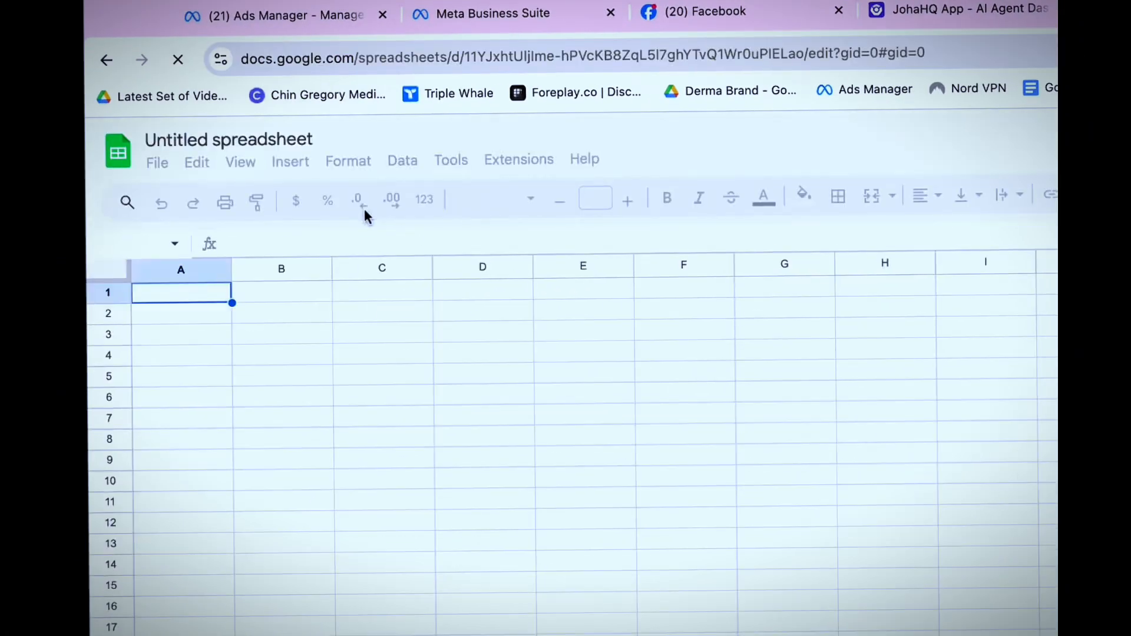
{"action": "left_click", "coordinate": [268, 139]}
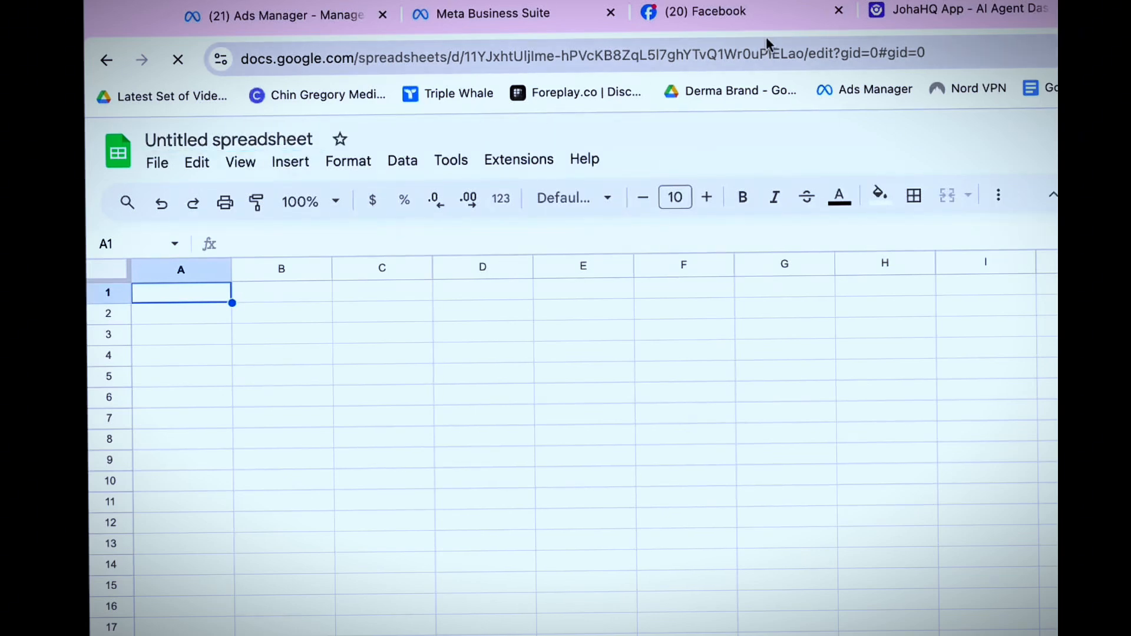
Open JohaHQ's Google Sheets Sync setup instructions and select the whole Apps Script code for copying
{"action": "left_click", "coordinate": [927, 12]}
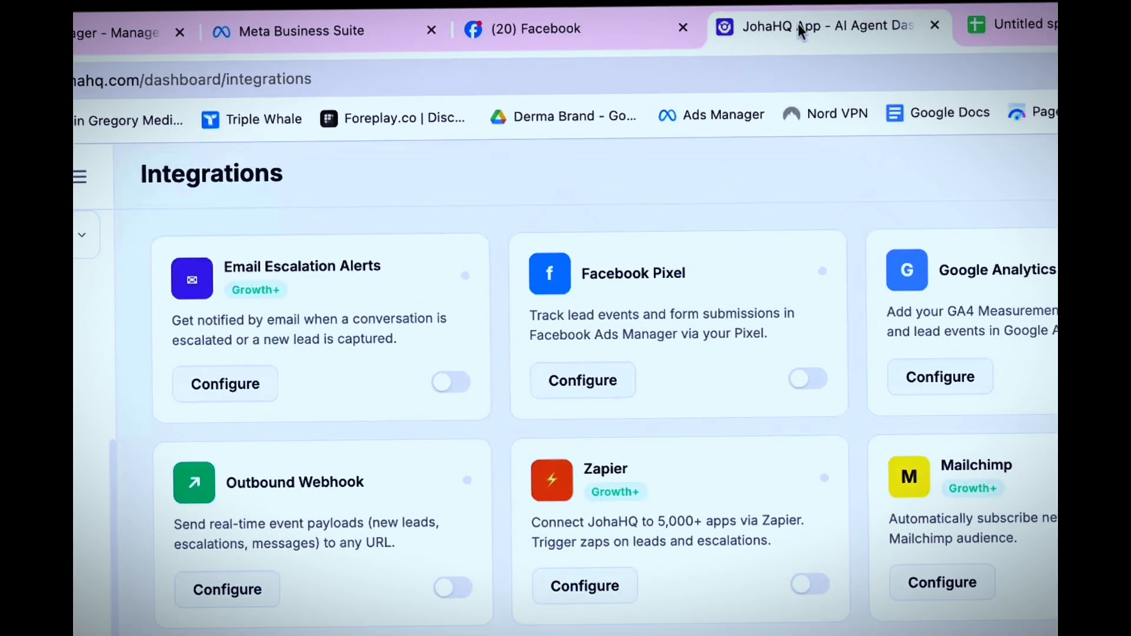
{"action": "scroll", "coordinate": [511, 406], "scroll_direction": "down", "scroll_amount": 2}
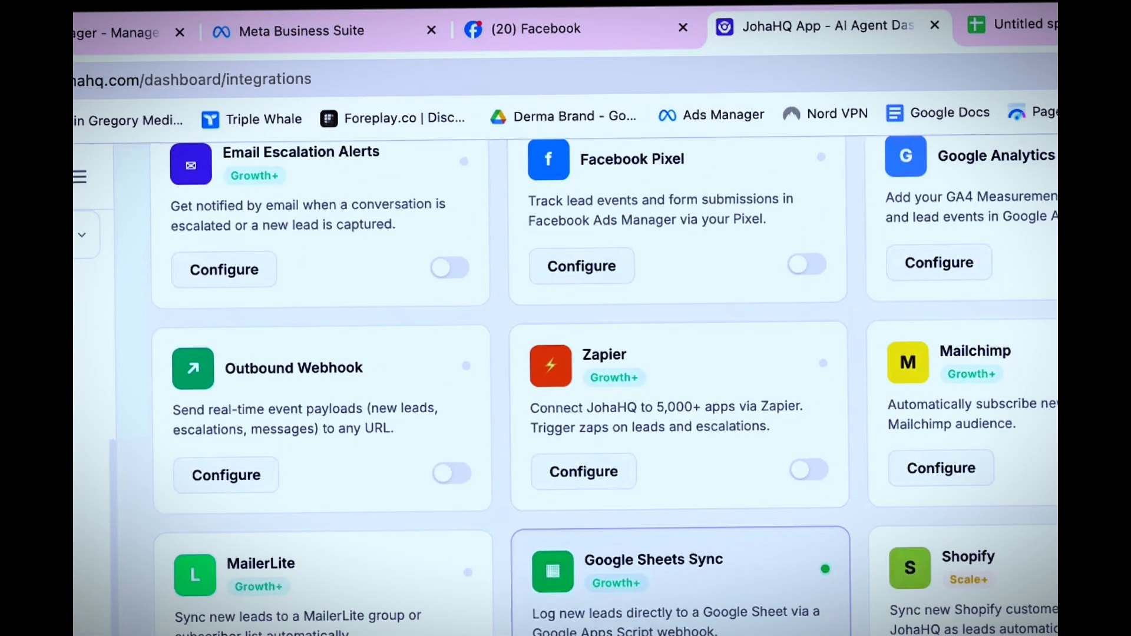
{"action": "scroll", "coordinate": [593, 516], "scroll_direction": "down", "scroll_amount": 1}
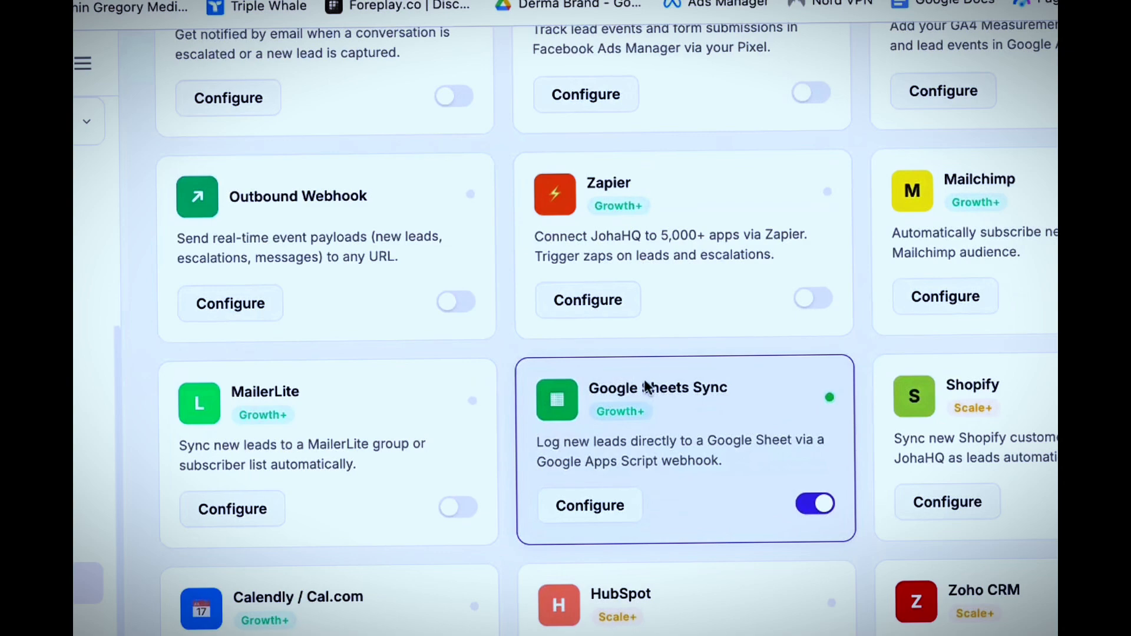
{"action": "left_click", "coordinate": [580, 508]}
{"action": "scroll", "coordinate": [574, 425], "scroll_direction": "down", "scroll_amount": 1}
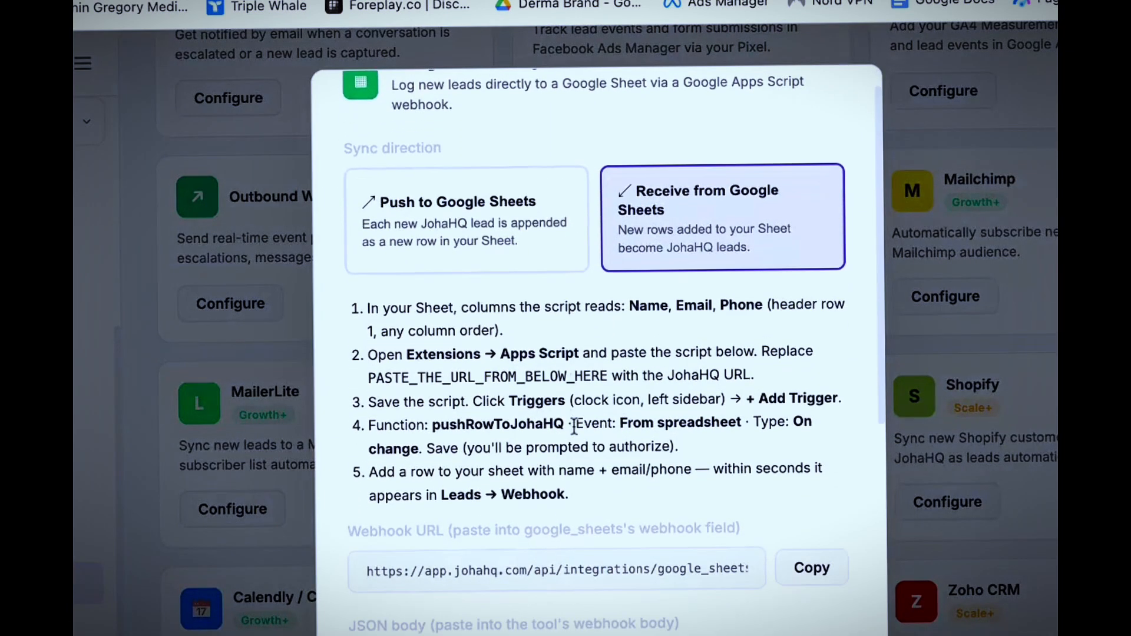
{"action": "scroll", "coordinate": [575, 426], "scroll_direction": "down", "scroll_amount": 4}
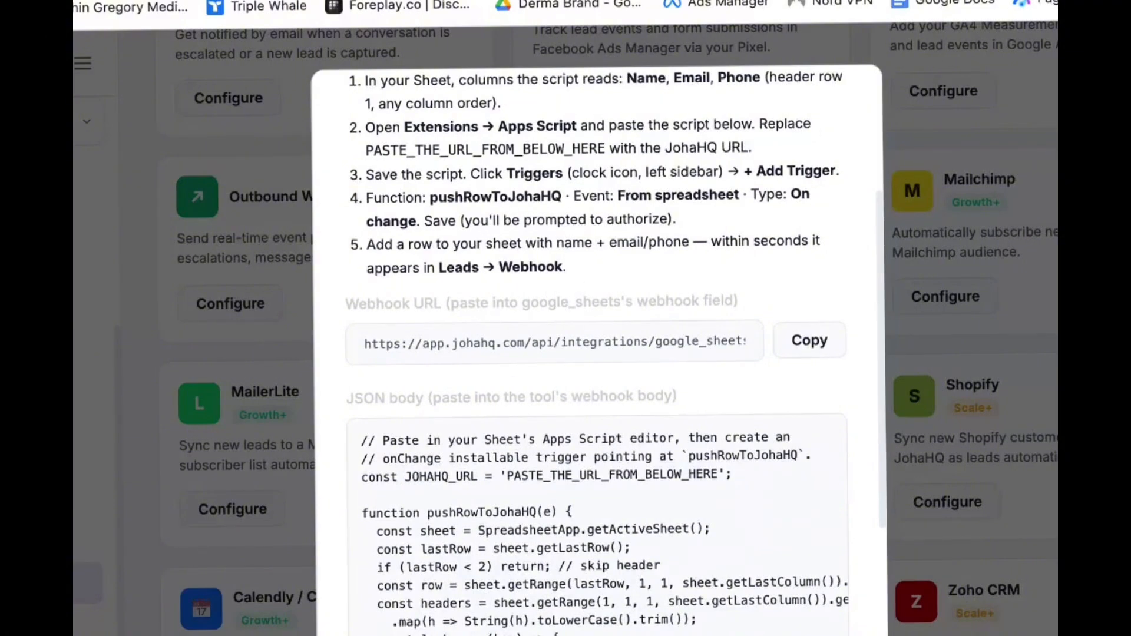
{"action": "scroll", "coordinate": [616, 265], "scroll_direction": "down", "scroll_amount": 4}
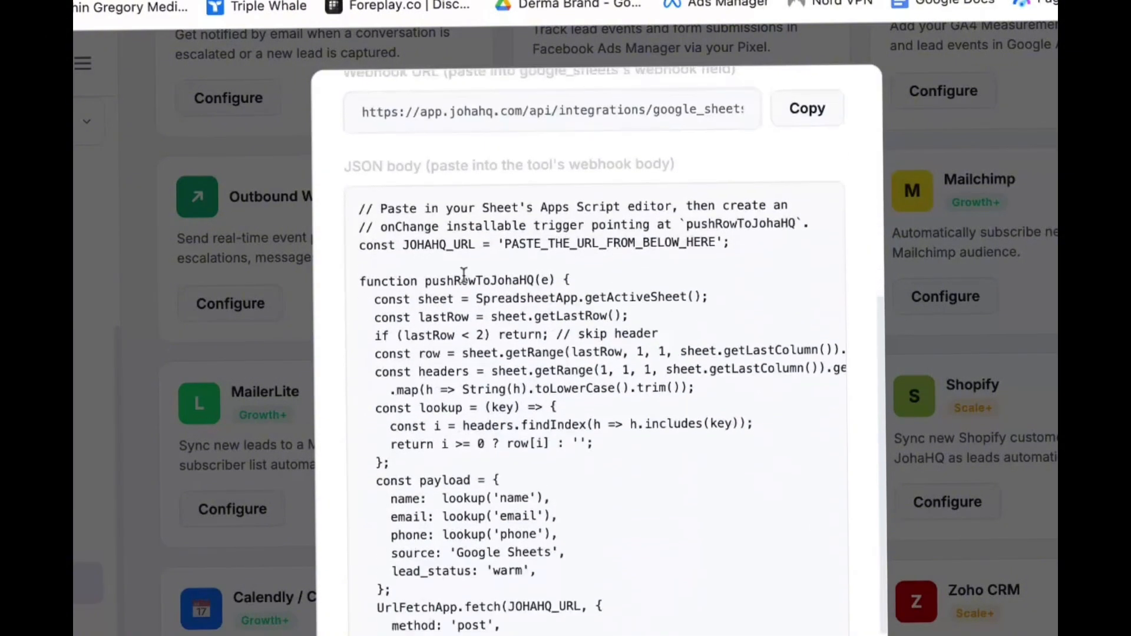
{"action": "mouse_move", "coordinate": [362, 210]}
{"action": "left_mouse_down"}
{"action": "mouse_move", "coordinate": [524, 535]}
{"action": "mouse_move", "coordinate": [610, 635]}
{"action": "left_mouse_up"}
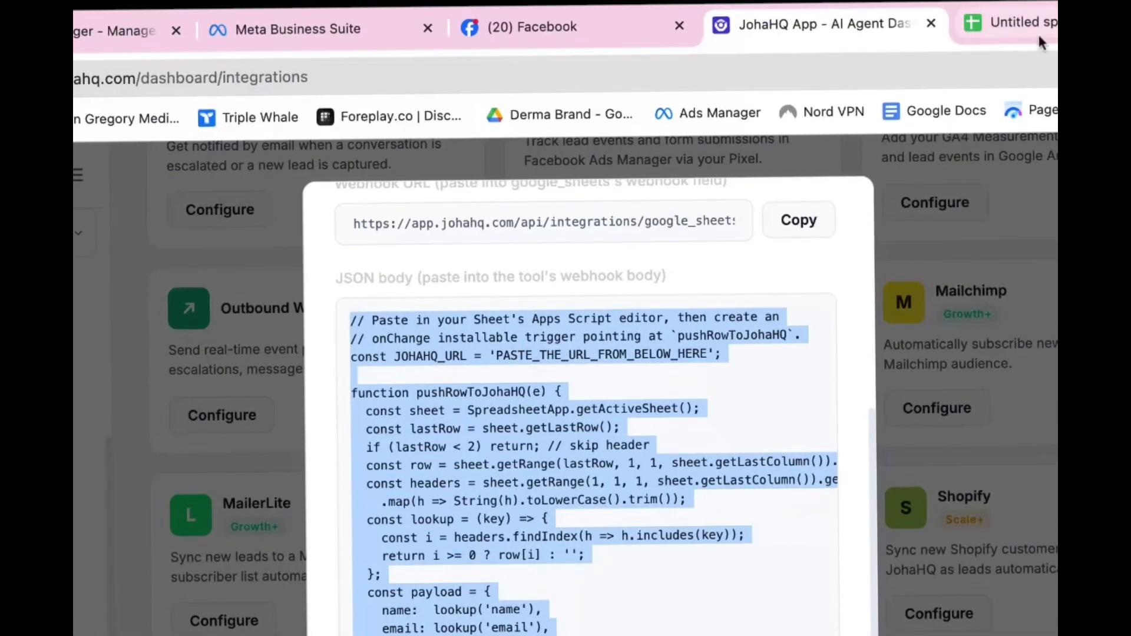
{"action": "left_click", "coordinate": [1041, 41]}
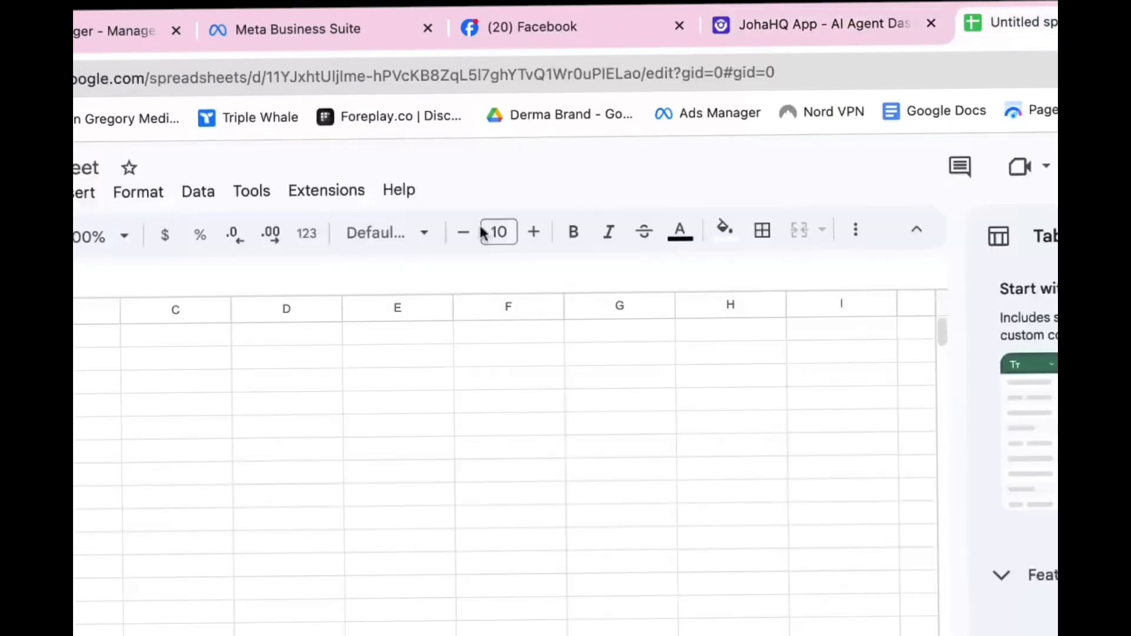
Create an Apps Script project from Extensions and replace Code.gs's default function with the JohaHQ script
{"action": "left_click", "coordinate": [333, 193]}
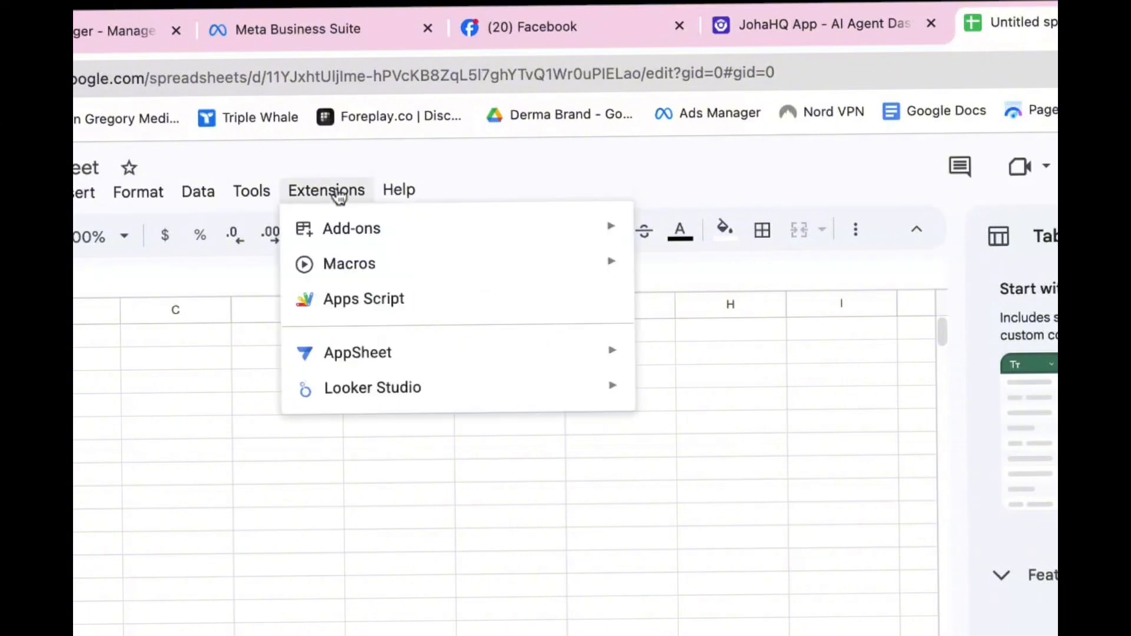
{"action": "left_click", "coordinate": [371, 297]}
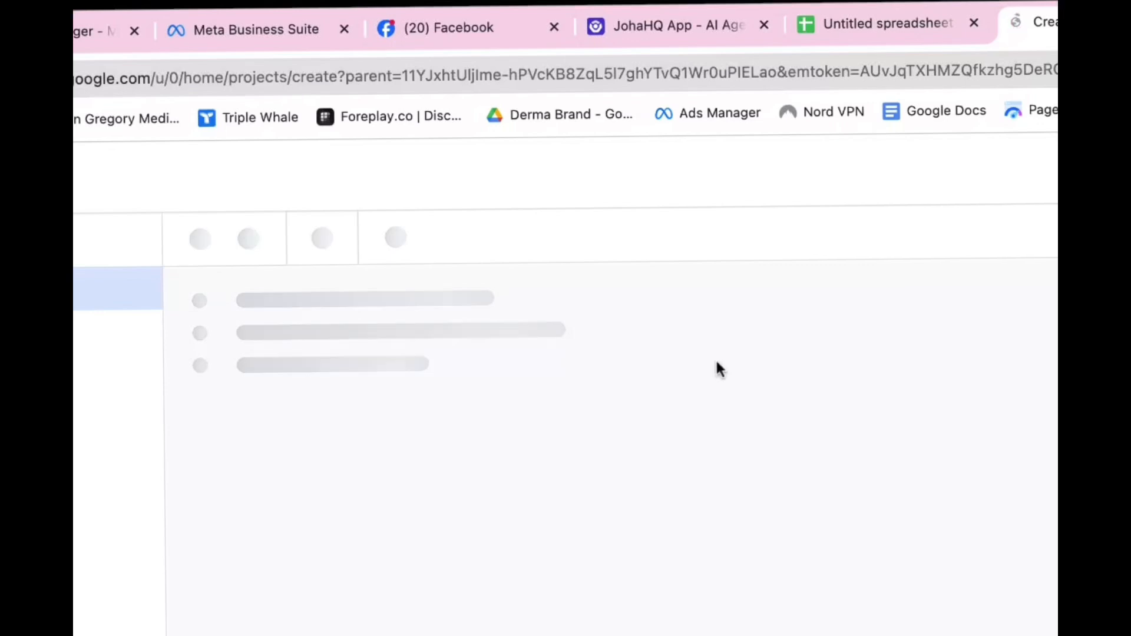
{"action": "left_click", "coordinate": [815, 363]}
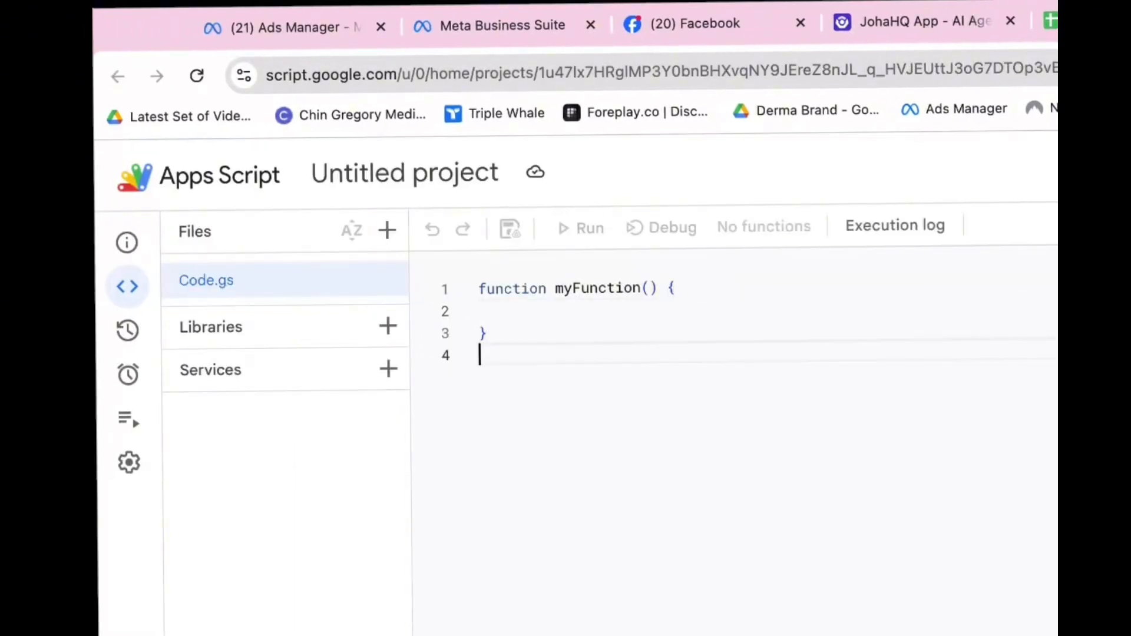
{"action": "key", "text": "ctrl+a"}
{"action": "key", "text": "BackSpace"}
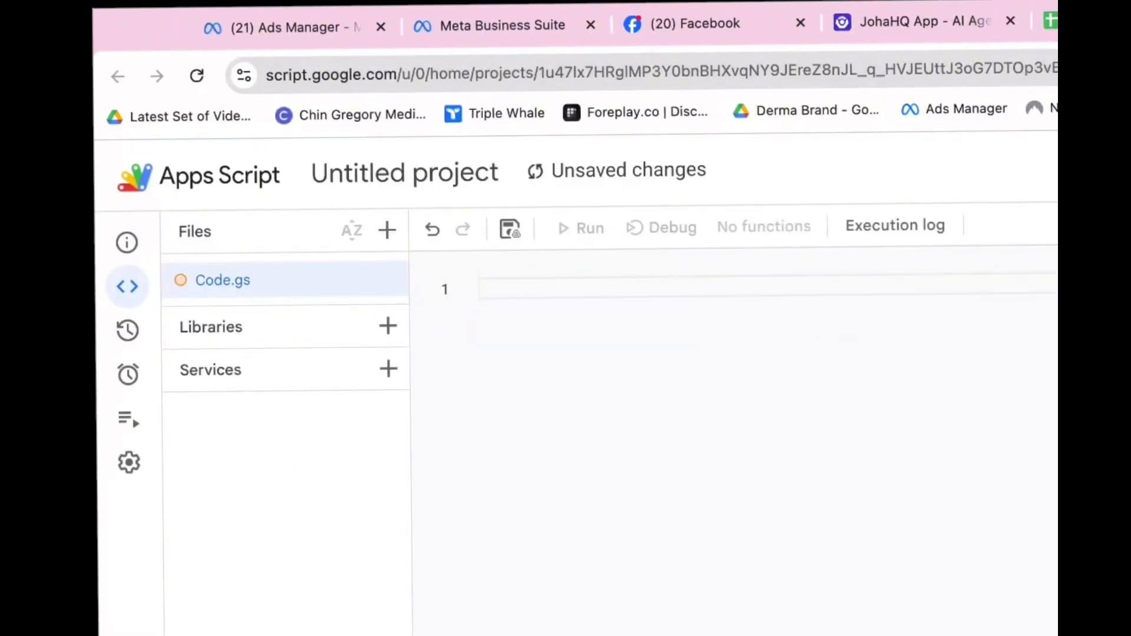
{"action": "key", "text": "ctrl+v"}
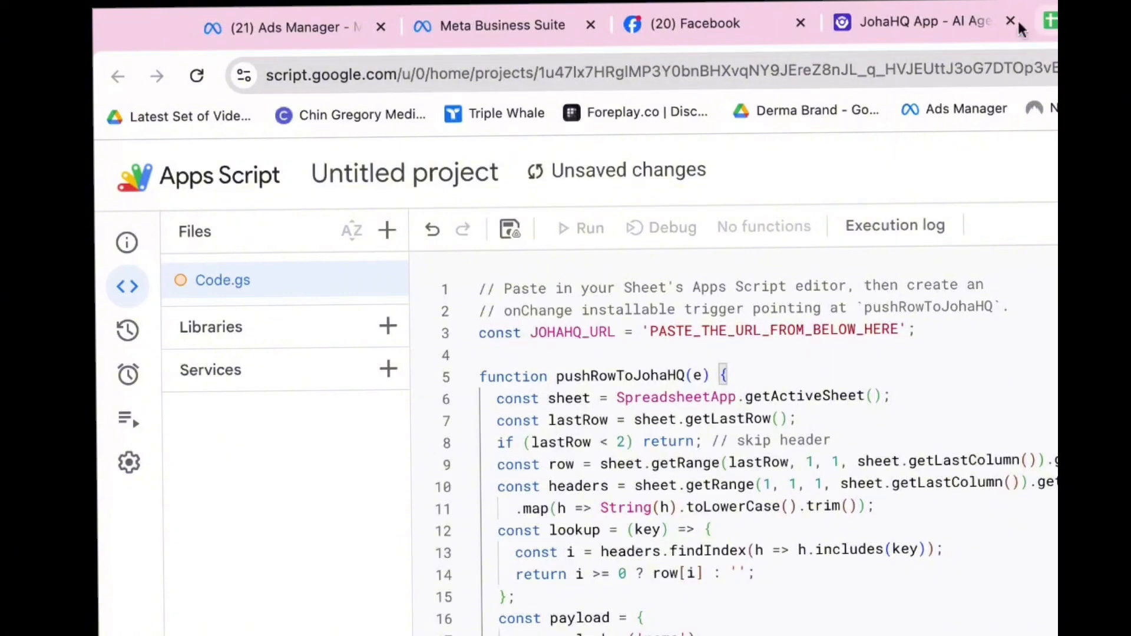
Copy the JohaHQ webhook URL and paste it over the placeholder on line 3 of the script
{"action": "left_click", "coordinate": [942, 16]}
{"action": "scroll", "coordinate": [782, 480], "scroll_direction": "up", "scroll_amount": 4}
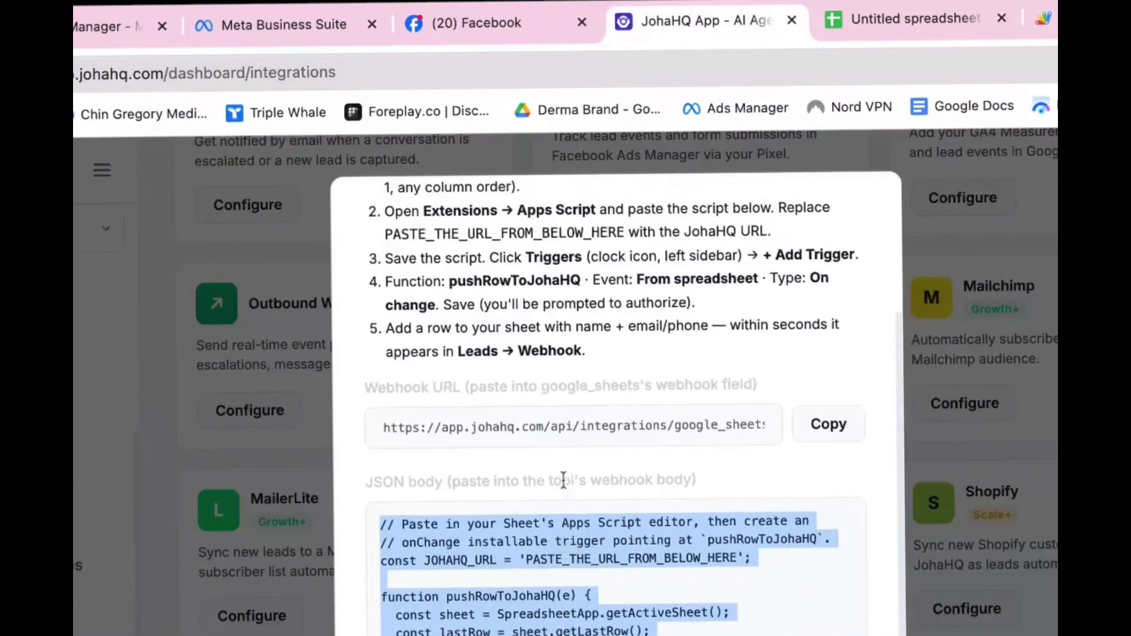
{"action": "left_click", "coordinate": [828, 425]}
{"action": "left_click_drag", "start_coordinate": [390, 389], "coordinate": [458, 387]}
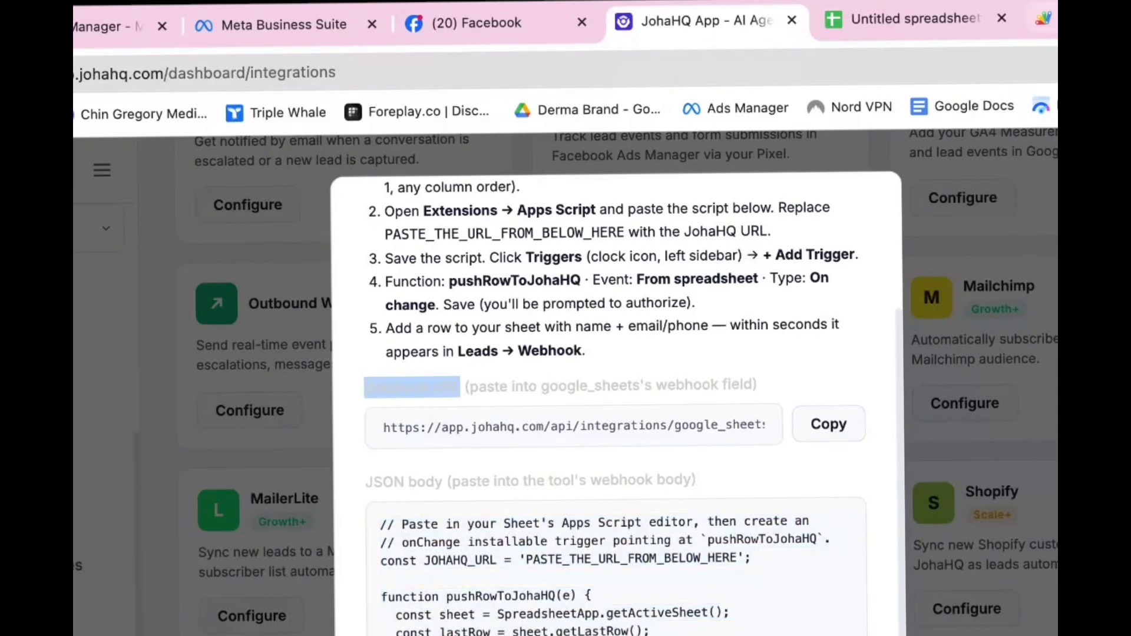
{"action": "left_click", "coordinate": [1044, 19]}
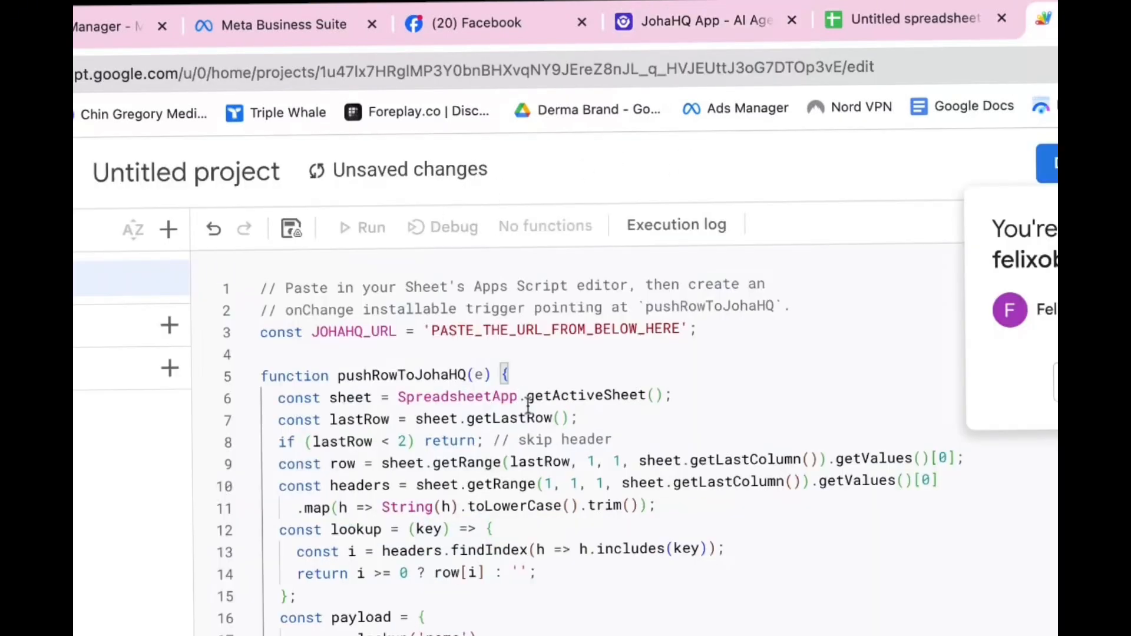
{"action": "double_click", "coordinate": [451, 328]}
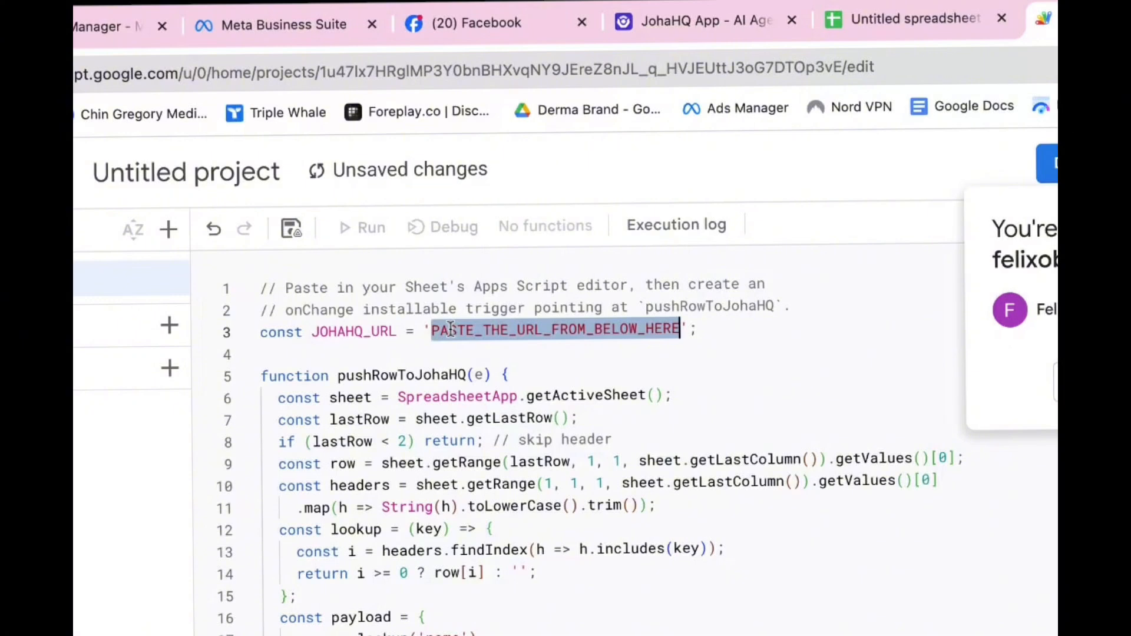
{"action": "key", "text": "ctrl+v"}
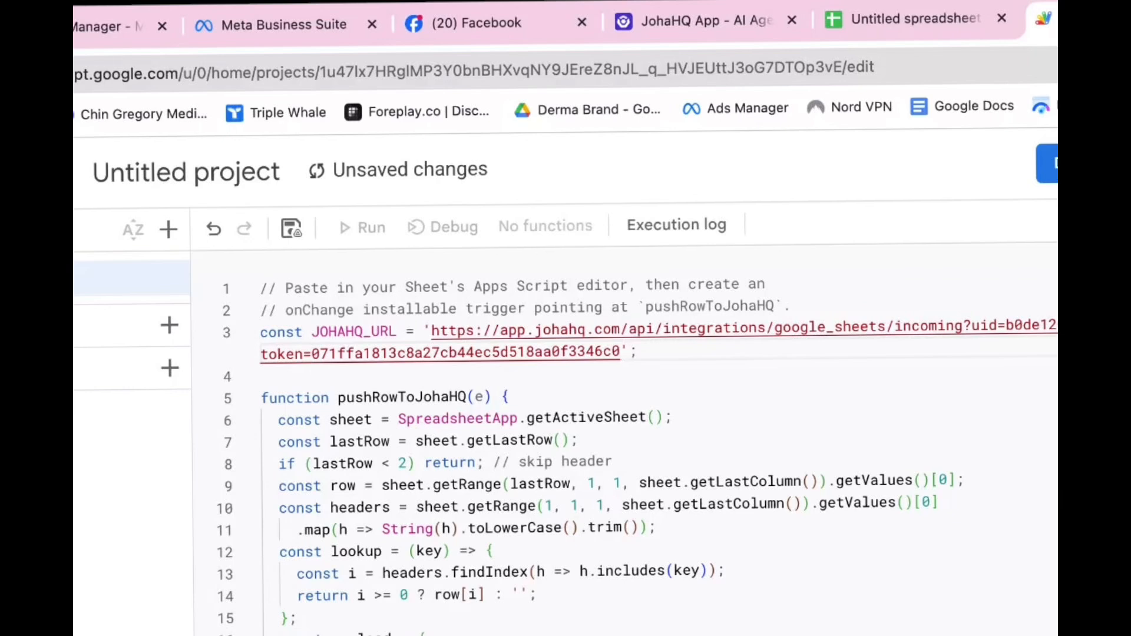
Save the project and rename it to IJW
{"action": "left_click", "coordinate": [291, 229]}
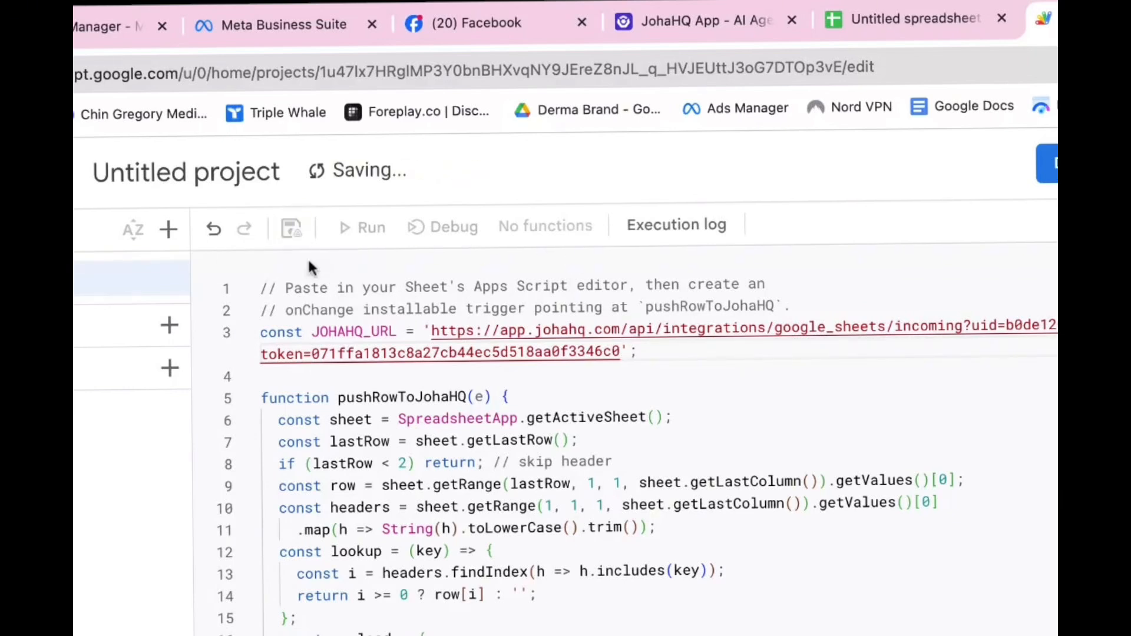
{"action": "left_click", "coordinate": [232, 180]}
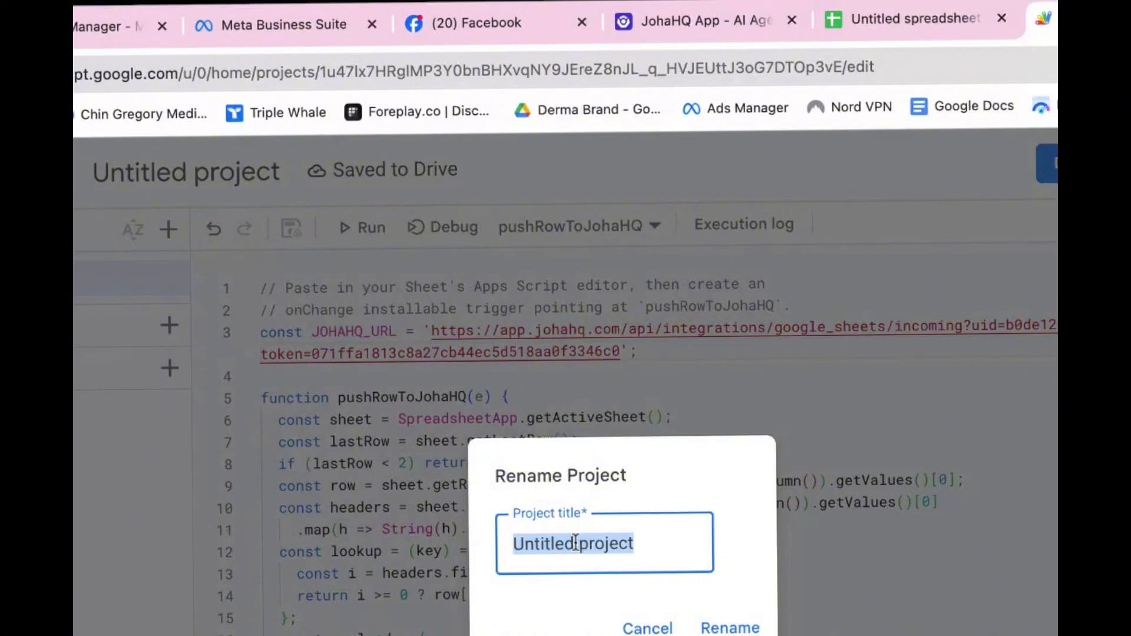
{"action": "type", "text": "IJW"}
{"action": "left_click", "coordinate": [731, 628]}
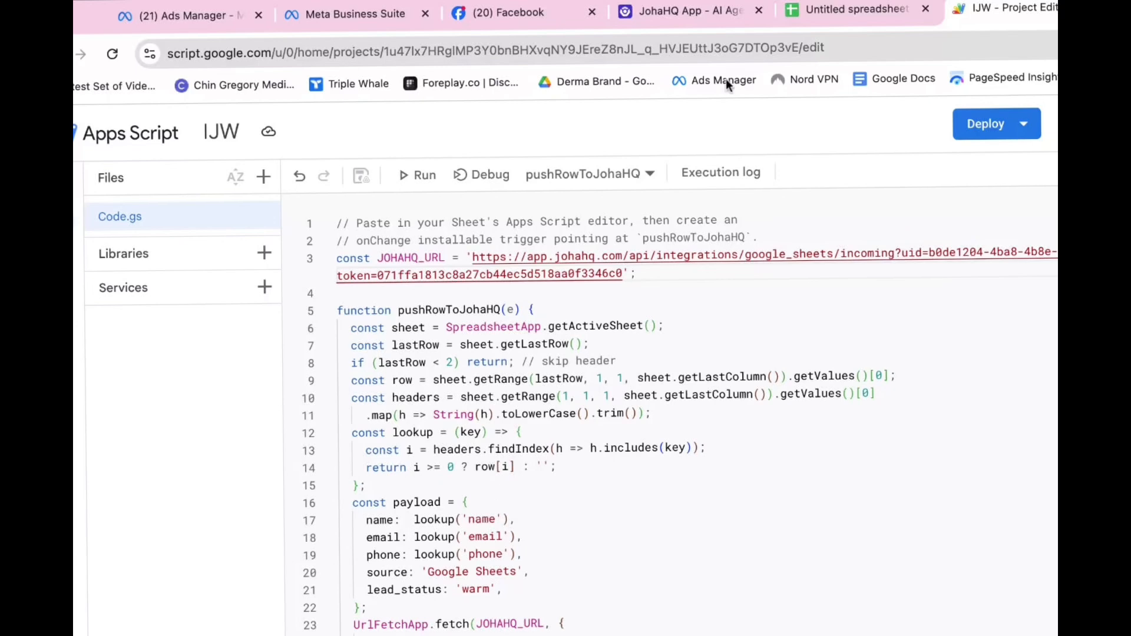
{"action": "left_click", "coordinate": [723, 16]}
{"action": "scroll", "coordinate": [563, 318], "scroll_direction": "up", "scroll_amount": 2}
{"action": "scroll", "coordinate": [563, 319], "scroll_direction": "up", "scroll_amount": 1}
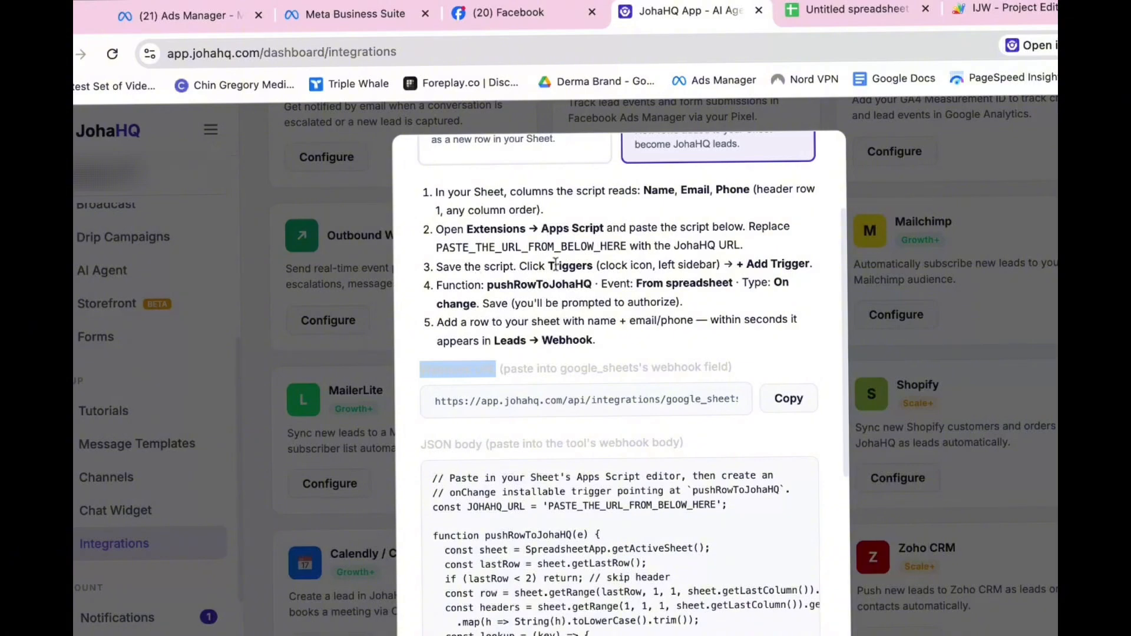
Add a trigger running pushRowToJohaHQ from the spreadsheet on change
{"action": "left_click", "coordinate": [981, 16]}
{"action": "mouse_move", "coordinate": [78, 268]}
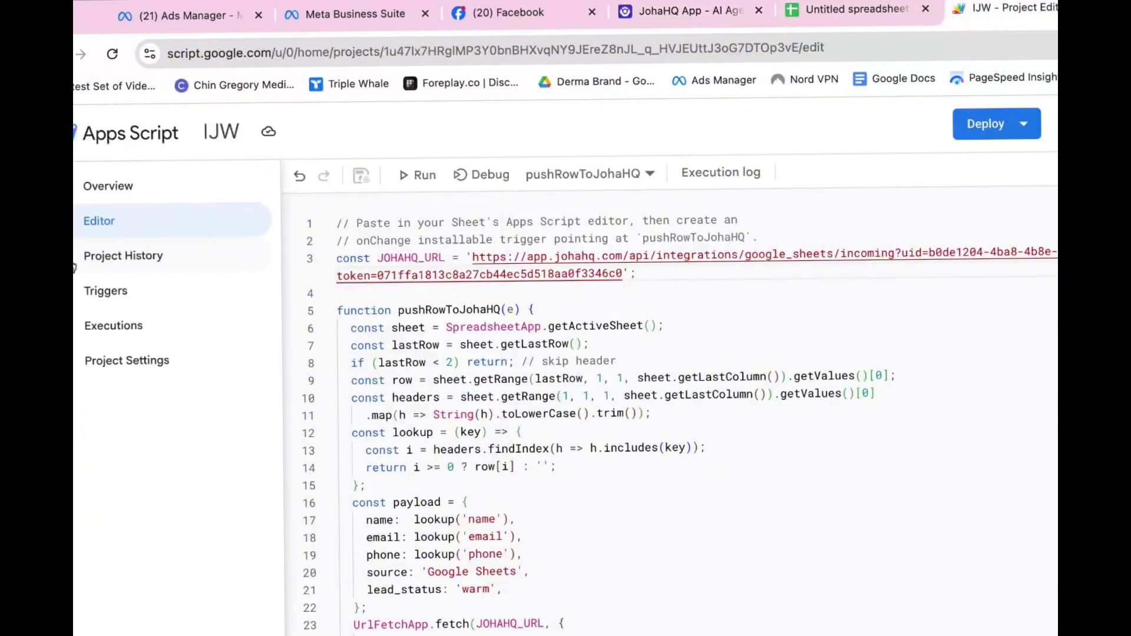
{"action": "left_click", "coordinate": [95, 294]}
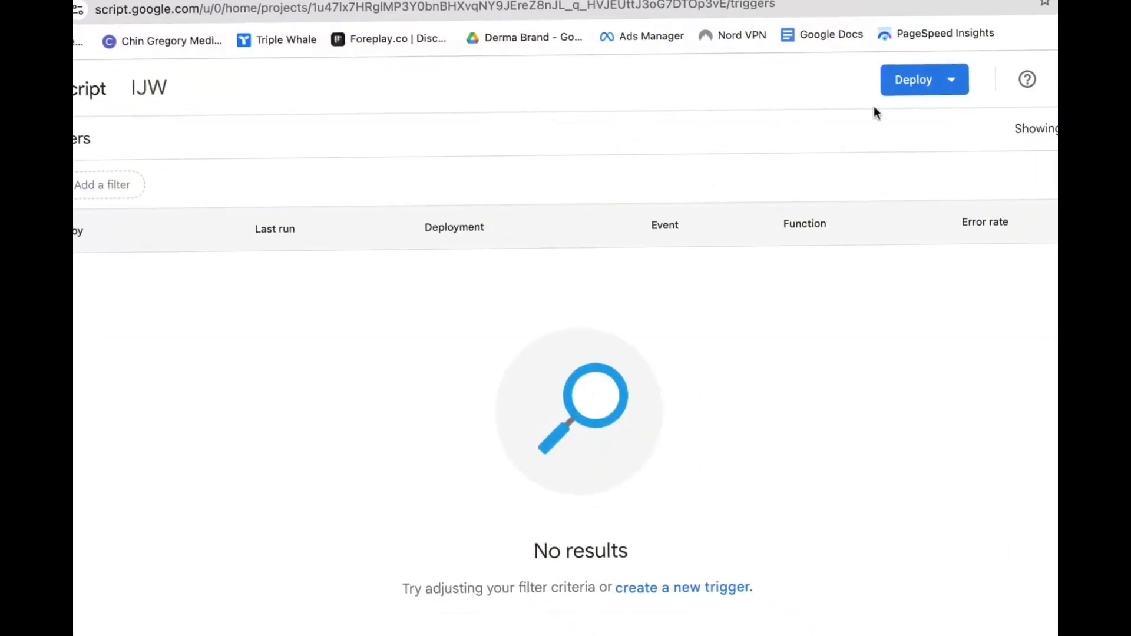
{"action": "left_click", "coordinate": [951, 626]}
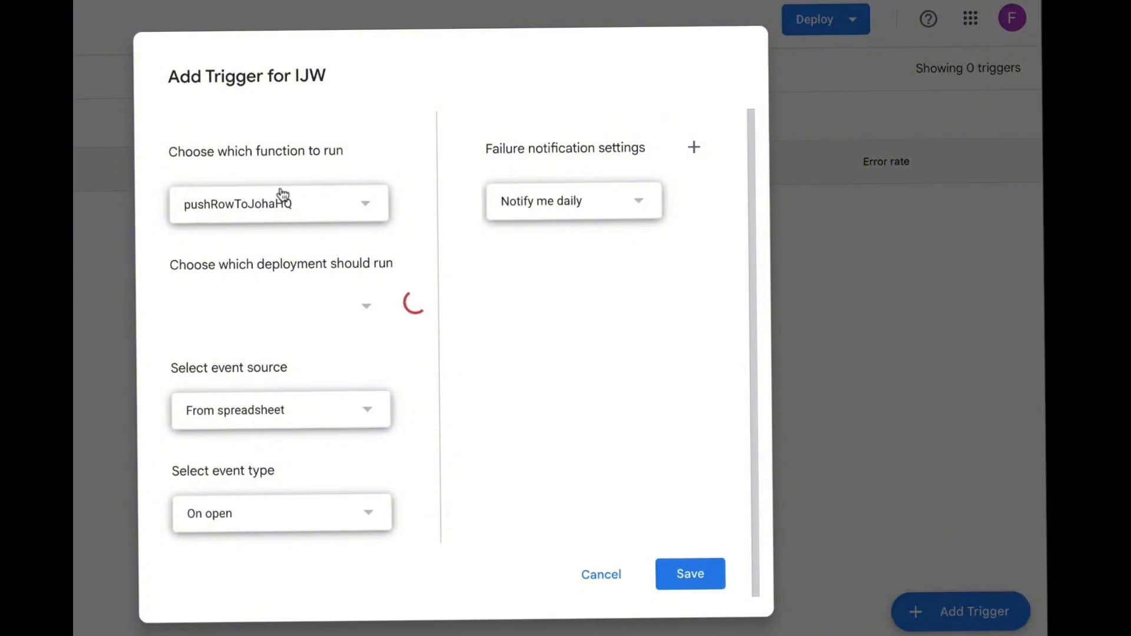
{"action": "left_click", "coordinate": [258, 308]}
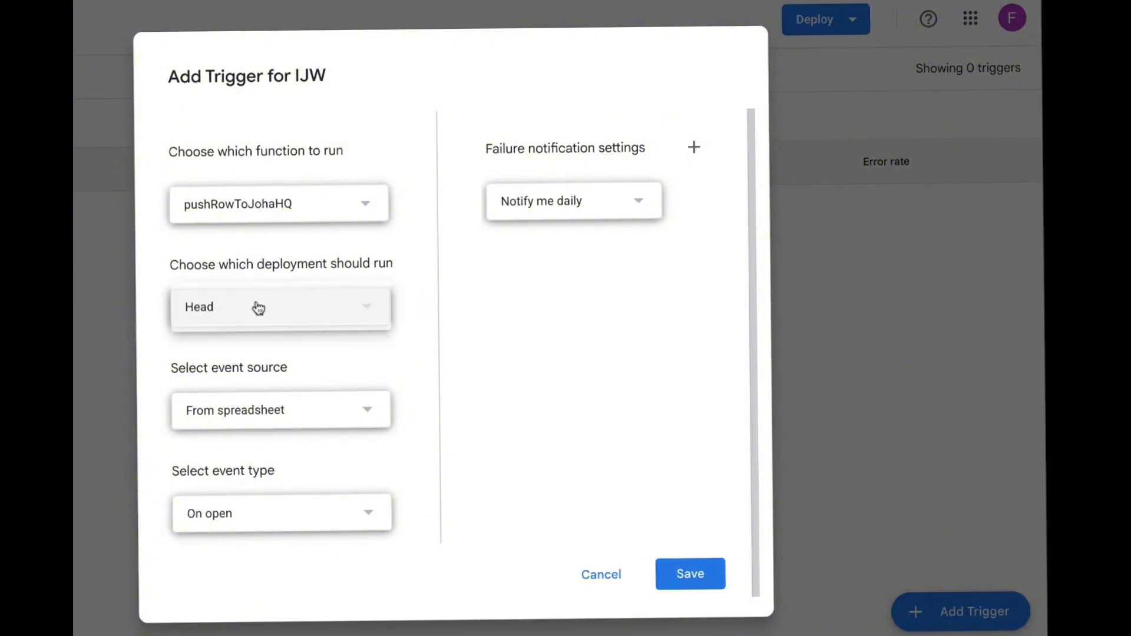
{"action": "left_click", "coordinate": [222, 424]}
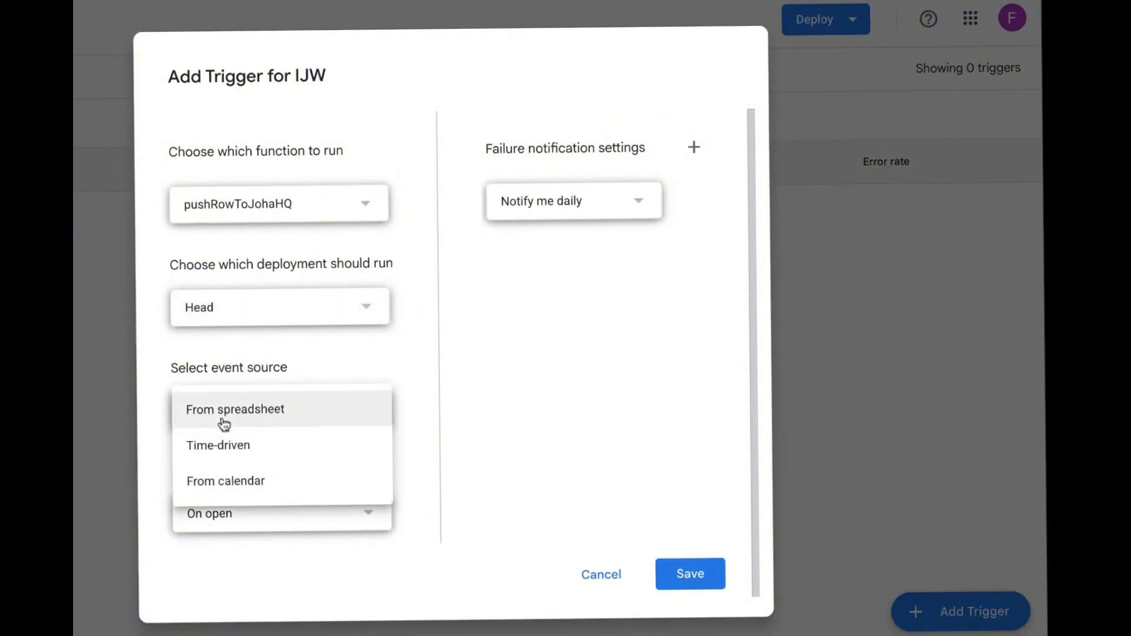
{"action": "left_click", "coordinate": [219, 521]}
{"action": "left_click", "coordinate": [205, 518]}
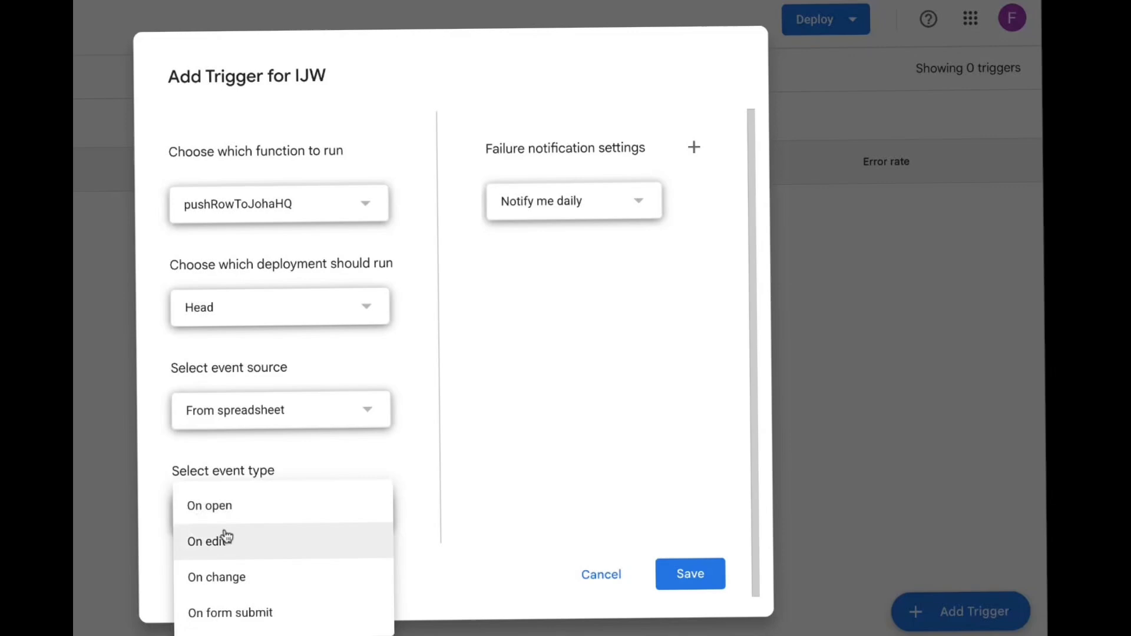
{"action": "left_click", "coordinate": [222, 578]}
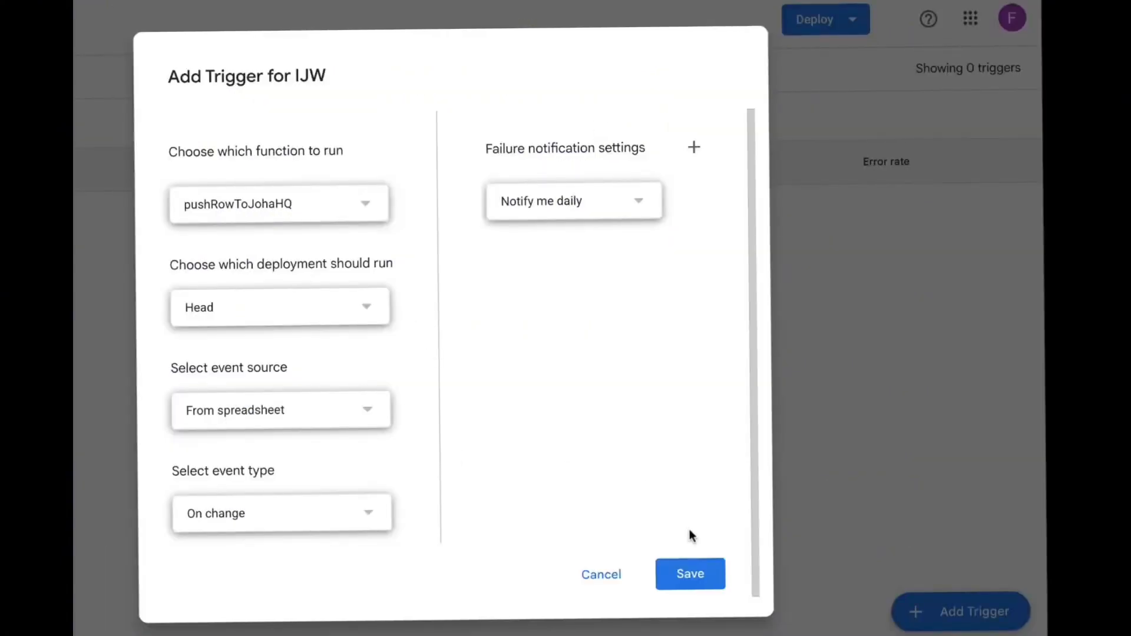
Set failure notifications to Notify me immediately and save the trigger
{"action": "left_click", "coordinate": [614, 210]}
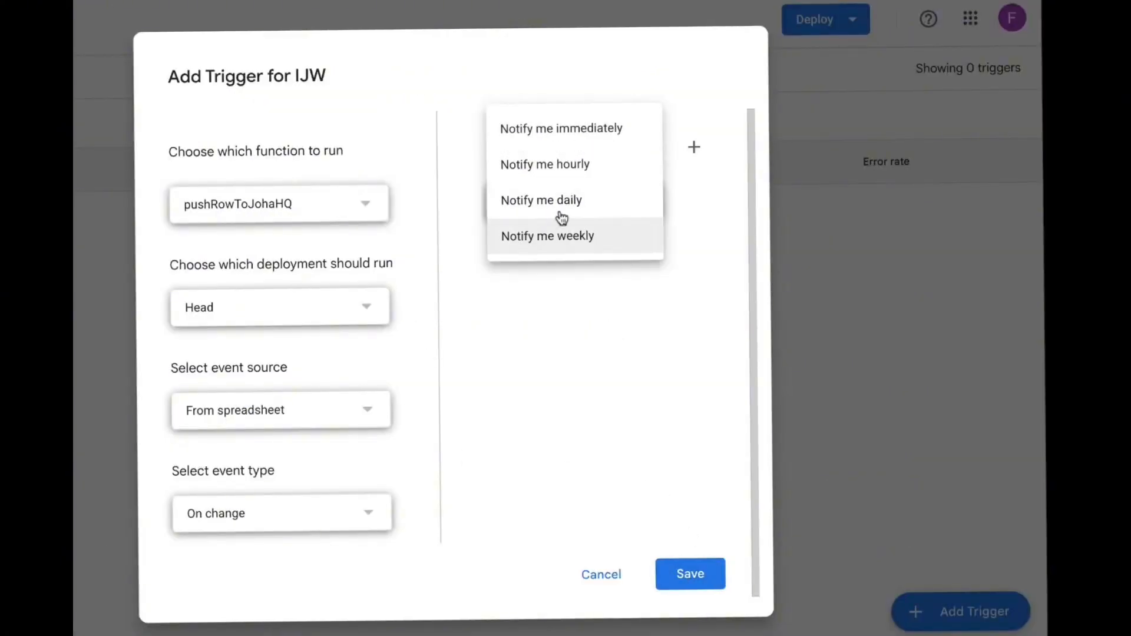
{"action": "left_click", "coordinate": [576, 132]}
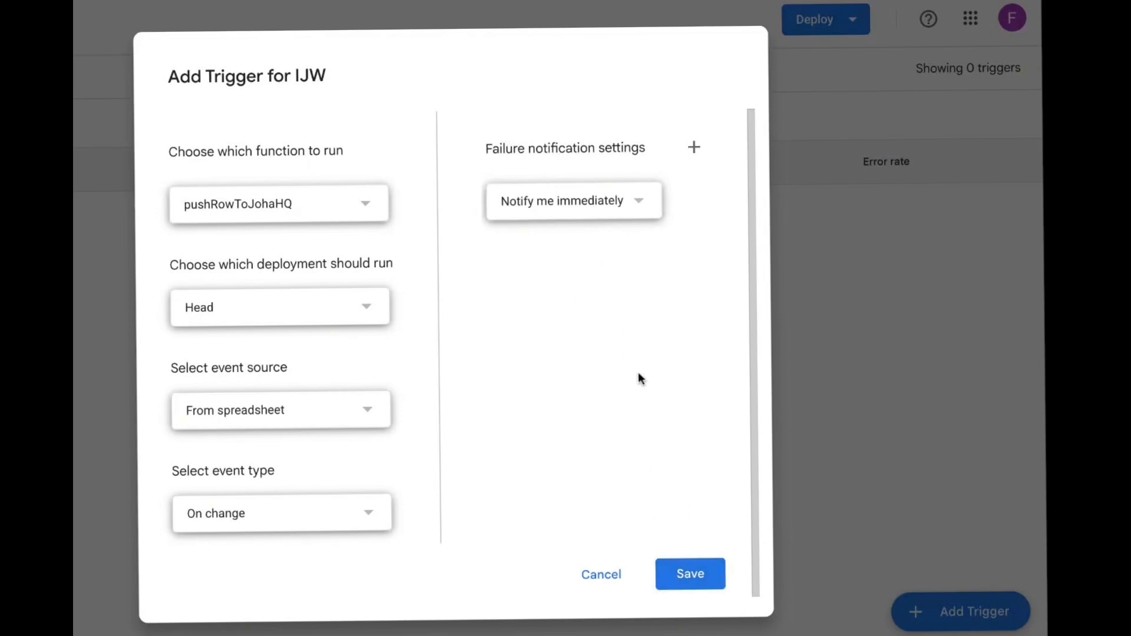
{"action": "left_click", "coordinate": [674, 575]}
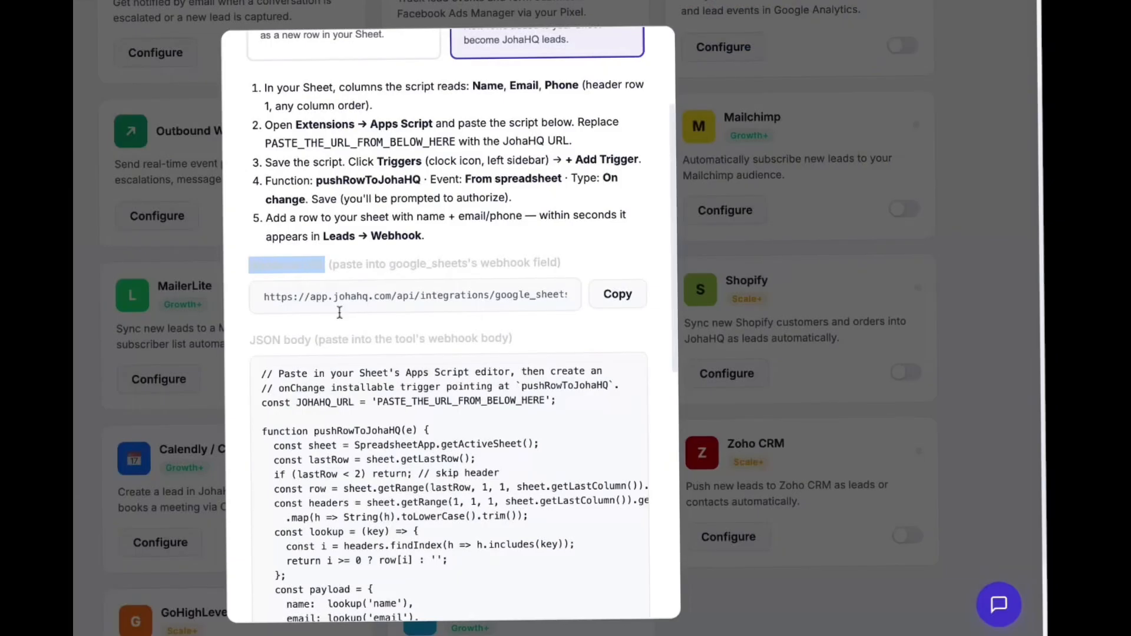
{"action": "scroll", "coordinate": [367, 372], "scroll_direction": "down", "scroll_amount": 6}
{"action": "scroll", "coordinate": [366, 372], "scroll_direction": "up", "scroll_amount": 7}
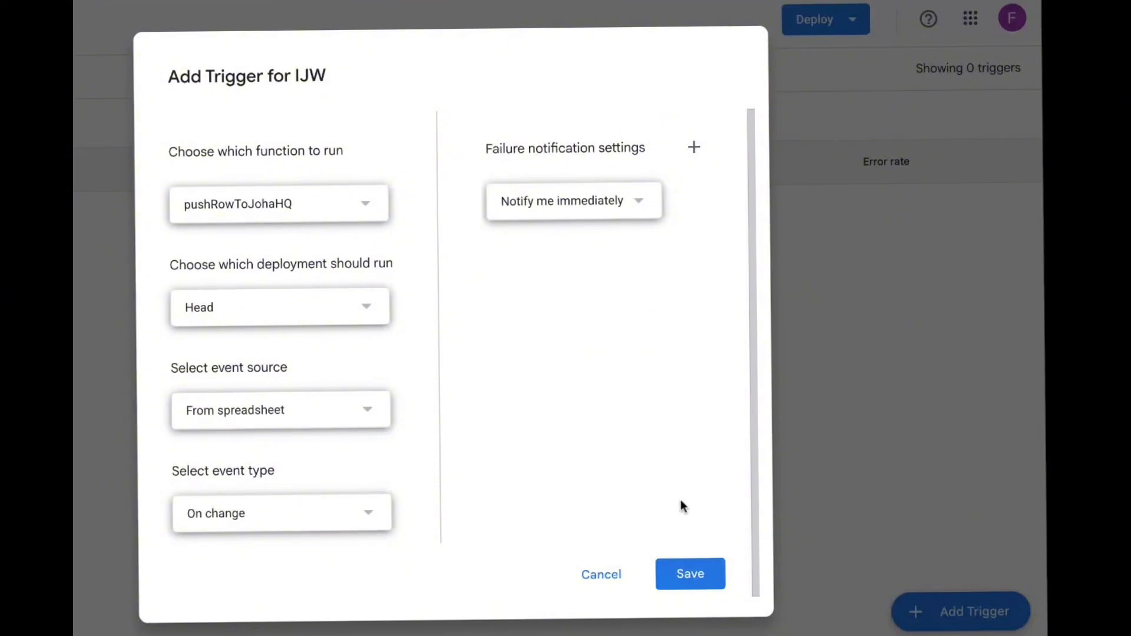
{"action": "left_click", "coordinate": [677, 573]}
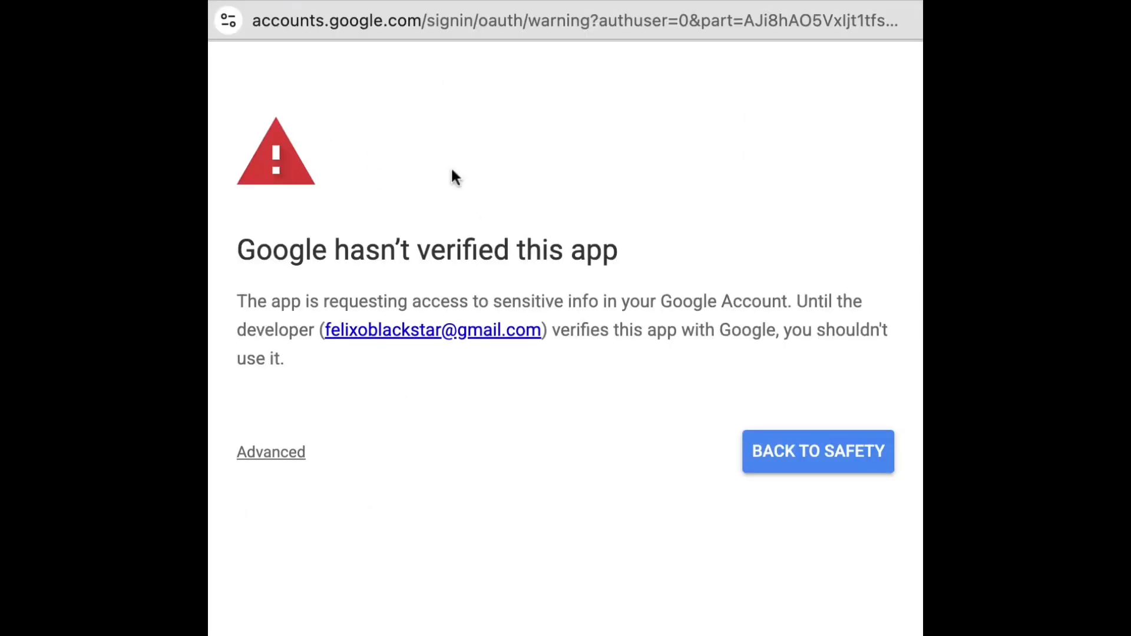
Proceed past the unverified-app warning to IJW and grant all requested permissions
{"action": "left_click", "coordinate": [281, 445]}
{"action": "scroll", "coordinate": [406, 422], "scroll_direction": "down", "scroll_amount": 3}
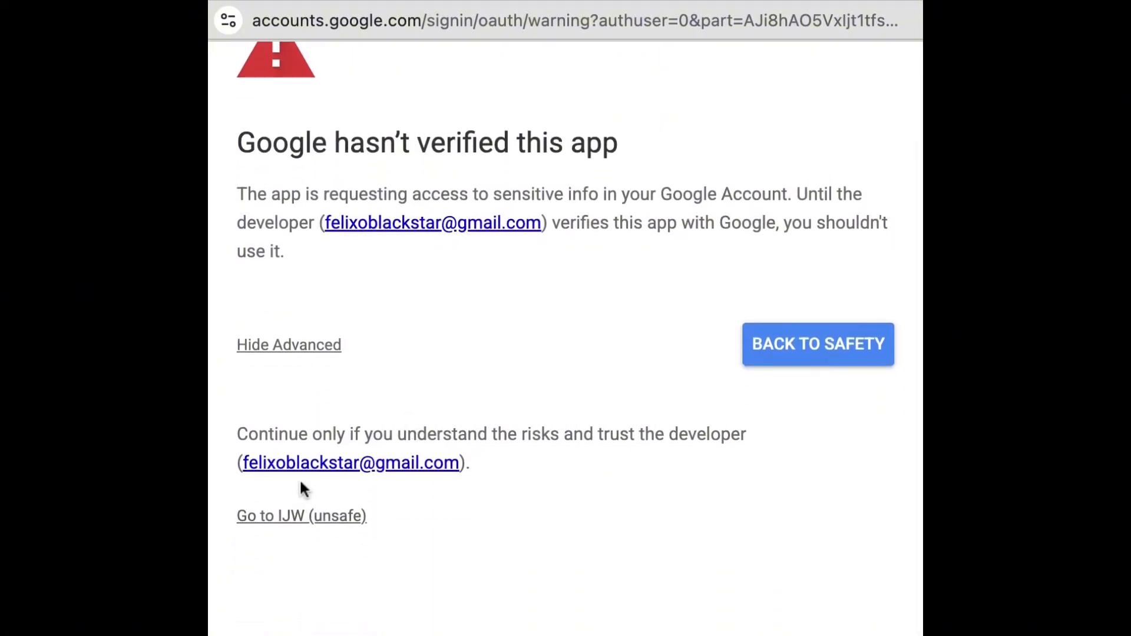
{"action": "left_click", "coordinate": [309, 512]}
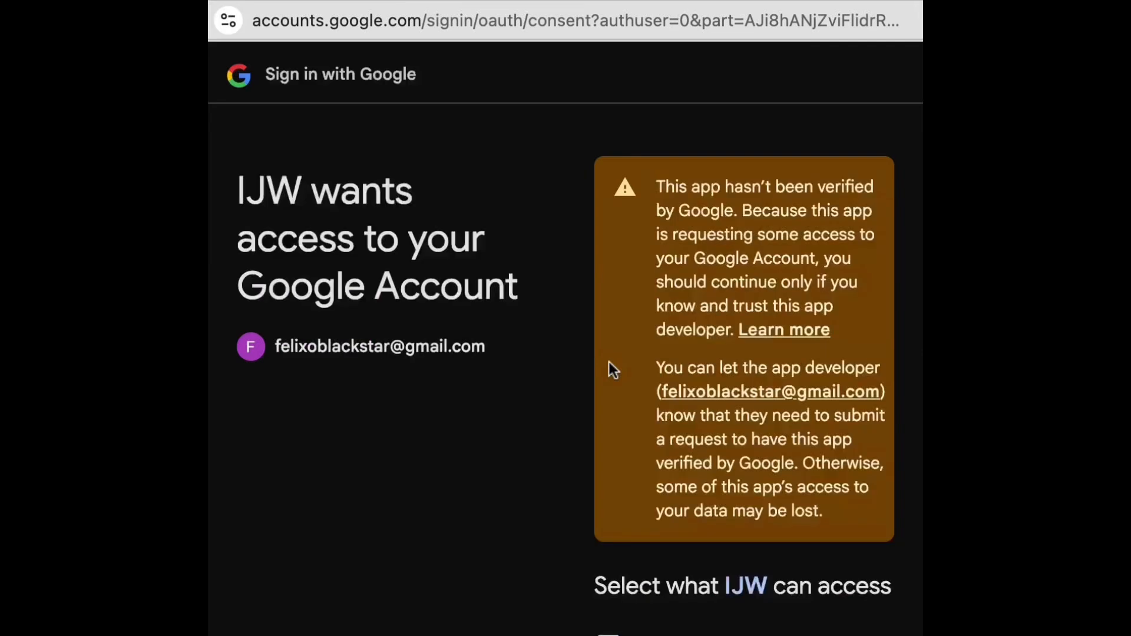
{"action": "scroll", "coordinate": [685, 339], "scroll_direction": "down", "scroll_amount": 8}
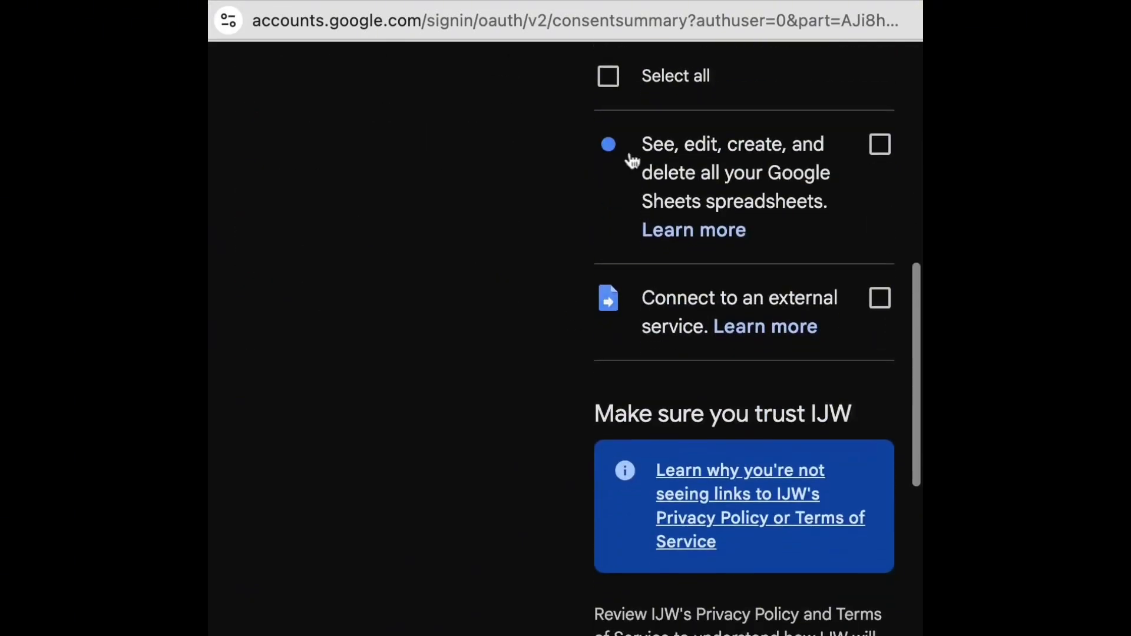
{"action": "scroll", "coordinate": [611, 147], "scroll_direction": "up", "scroll_amount": 1}
{"action": "left_click", "coordinate": [611, 137]}
{"action": "scroll", "coordinate": [674, 245], "scroll_direction": "down", "scroll_amount": 7}
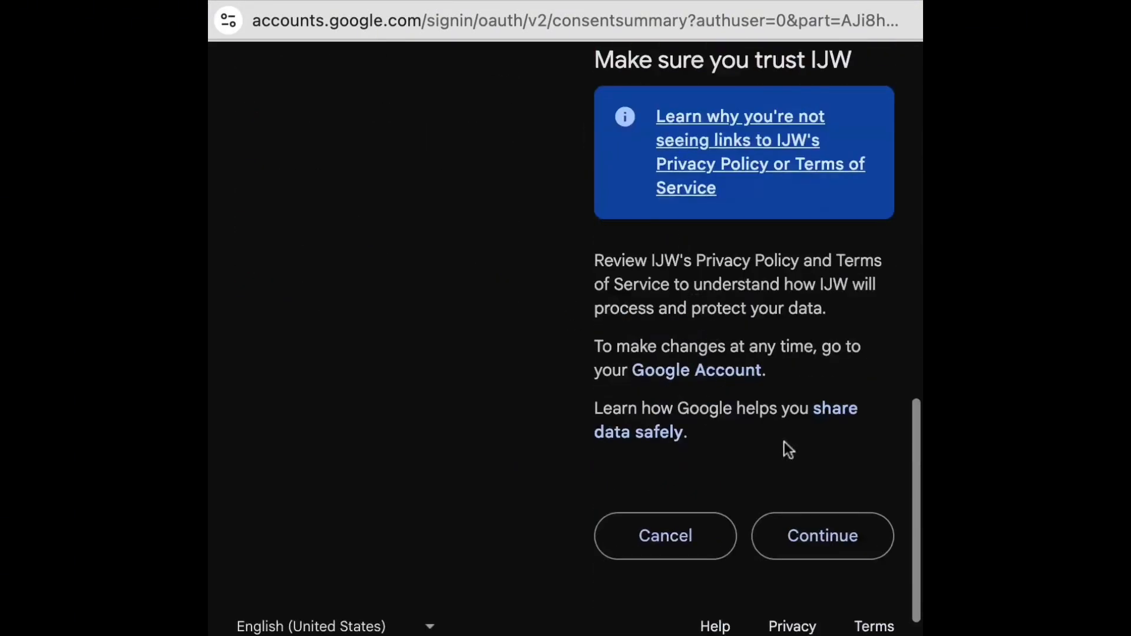
{"action": "left_click", "coordinate": [793, 518]}
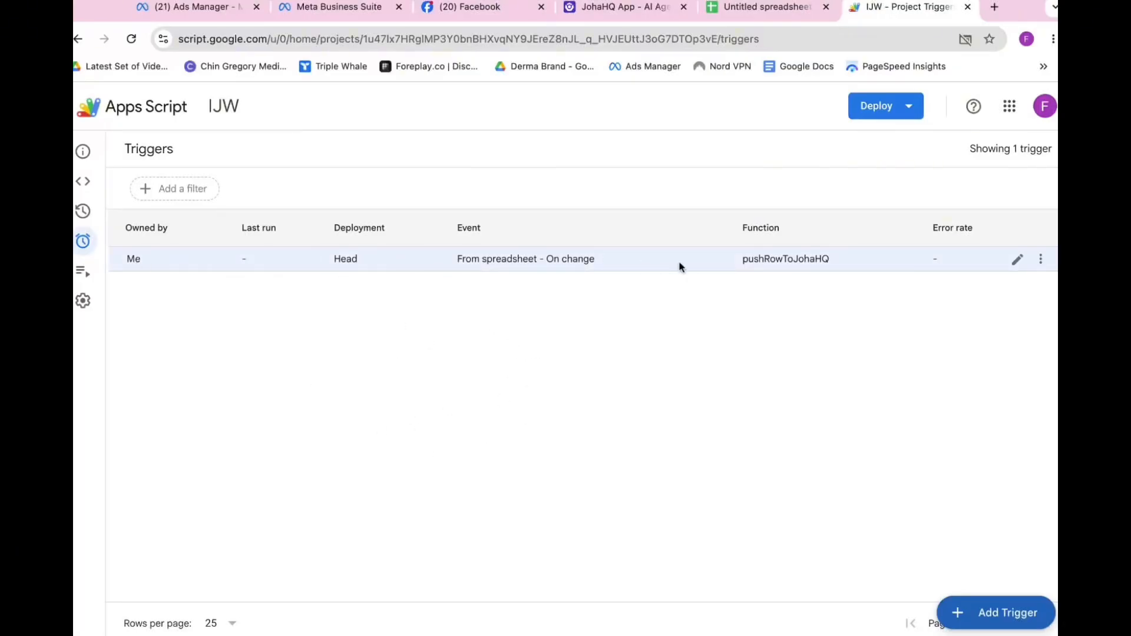
Return to the script editor and run pushRowToJohaHQ once as a test
{"action": "mouse_move", "coordinate": [90, 186]}
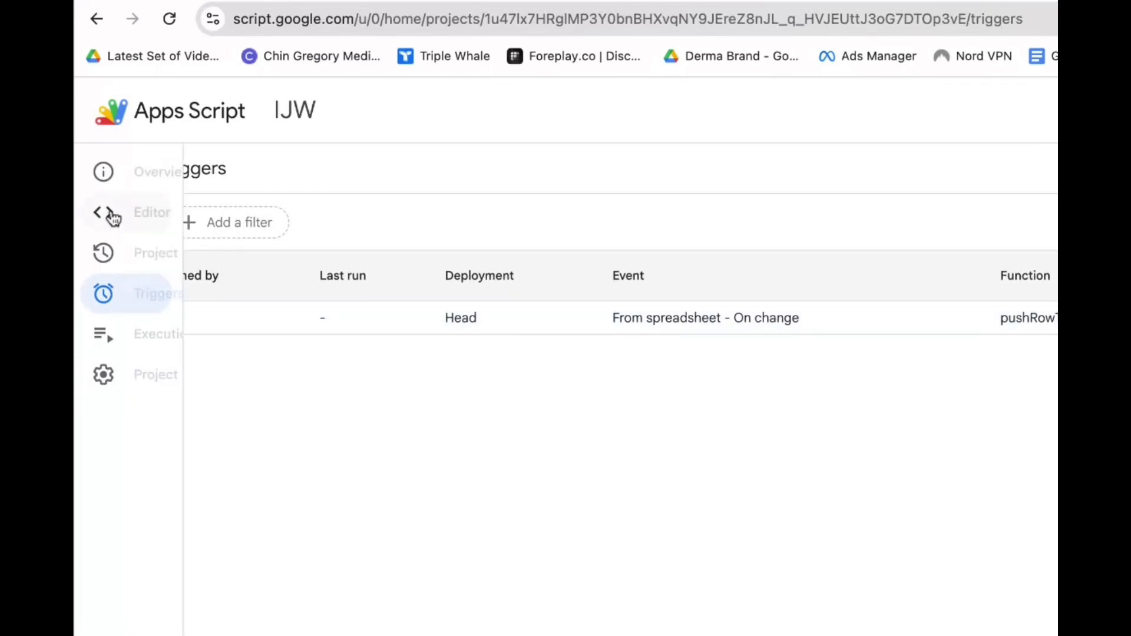
{"action": "left_click", "coordinate": [111, 216]}
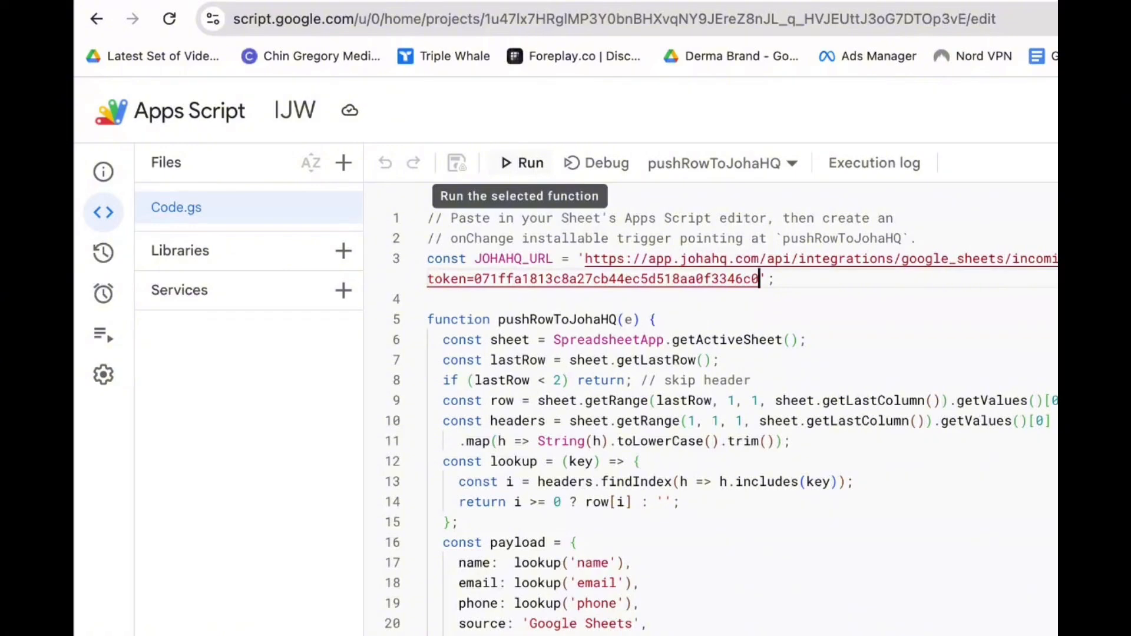
{"action": "left_click", "coordinate": [522, 163]}
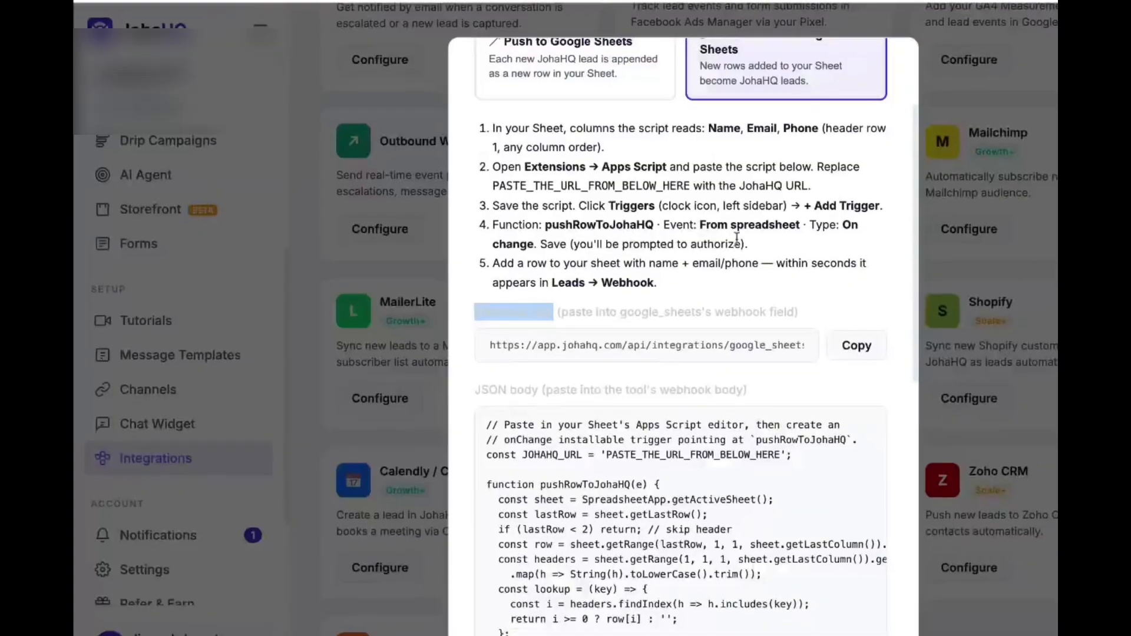
{"action": "scroll", "coordinate": [484, 304], "scroll_direction": "down", "scroll_amount": 15}
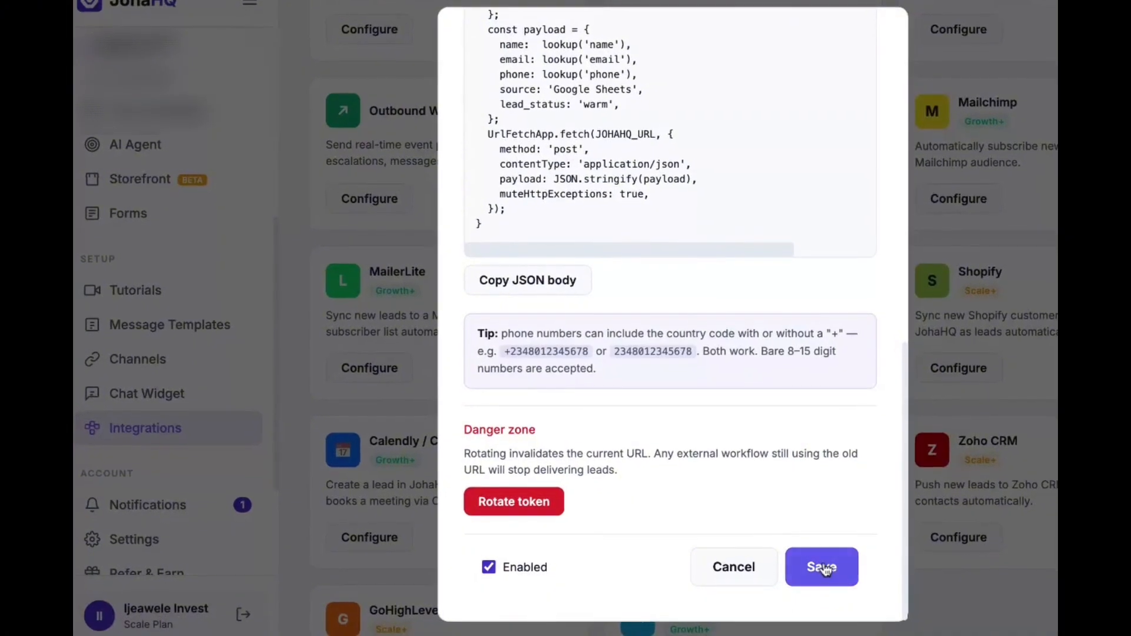
Save and enable the Google Sheets Sync integration, then view JohaHQ's Webhook leads
{"action": "left_click", "coordinate": [828, 569]}
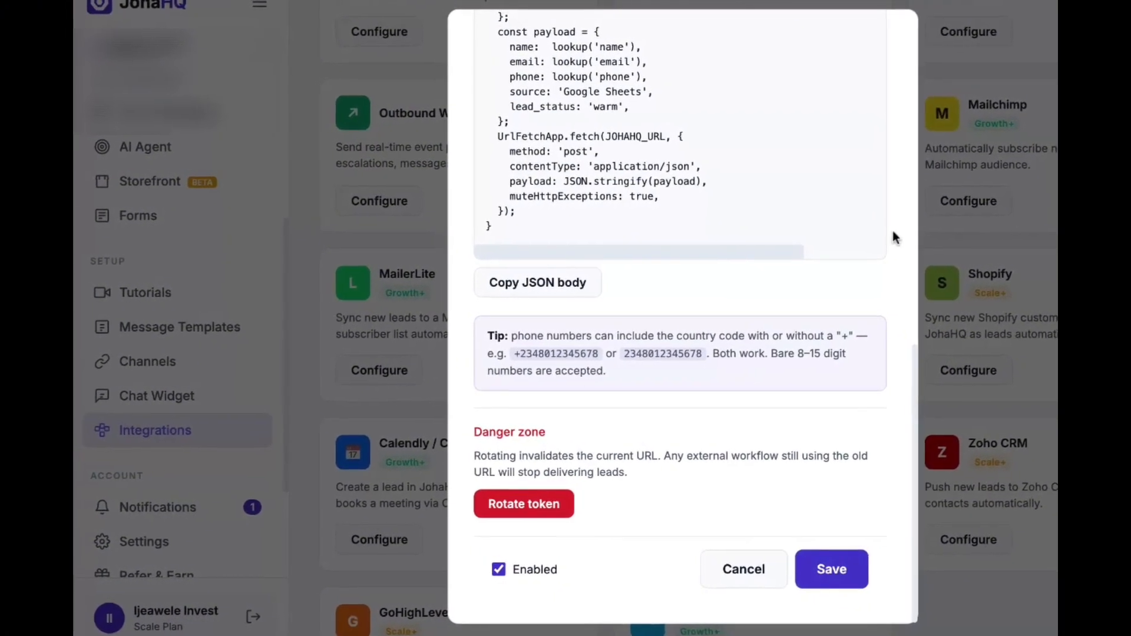
{"action": "scroll", "coordinate": [153, 283], "scroll_direction": "up", "scroll_amount": 4}
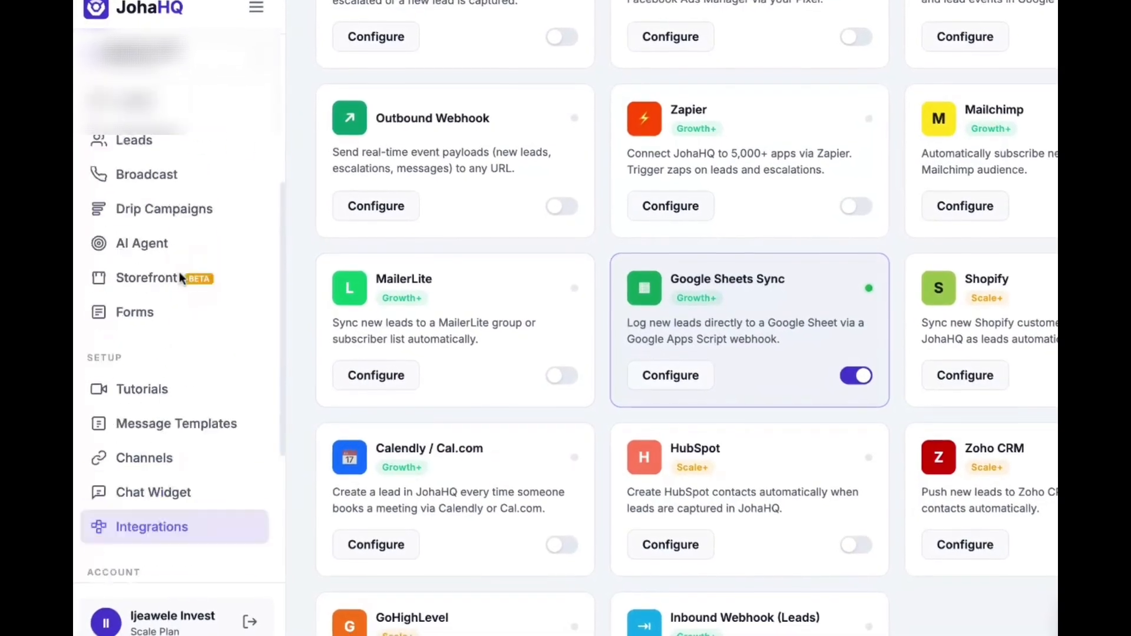
{"action": "left_click", "coordinate": [142, 274]}
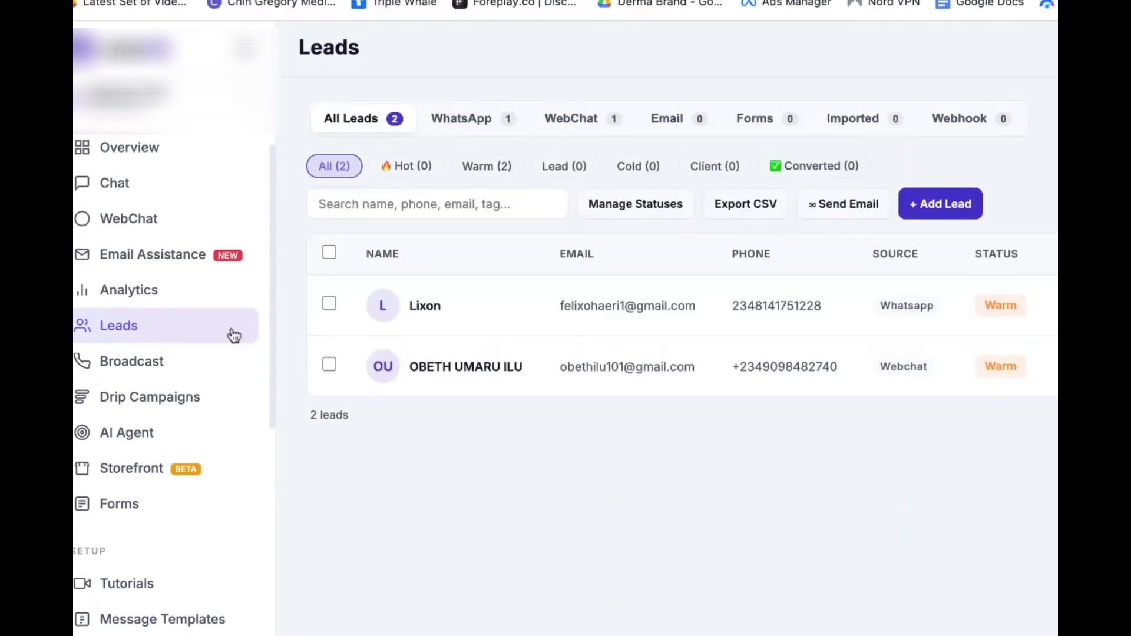
{"action": "left_click", "coordinate": [946, 118]}
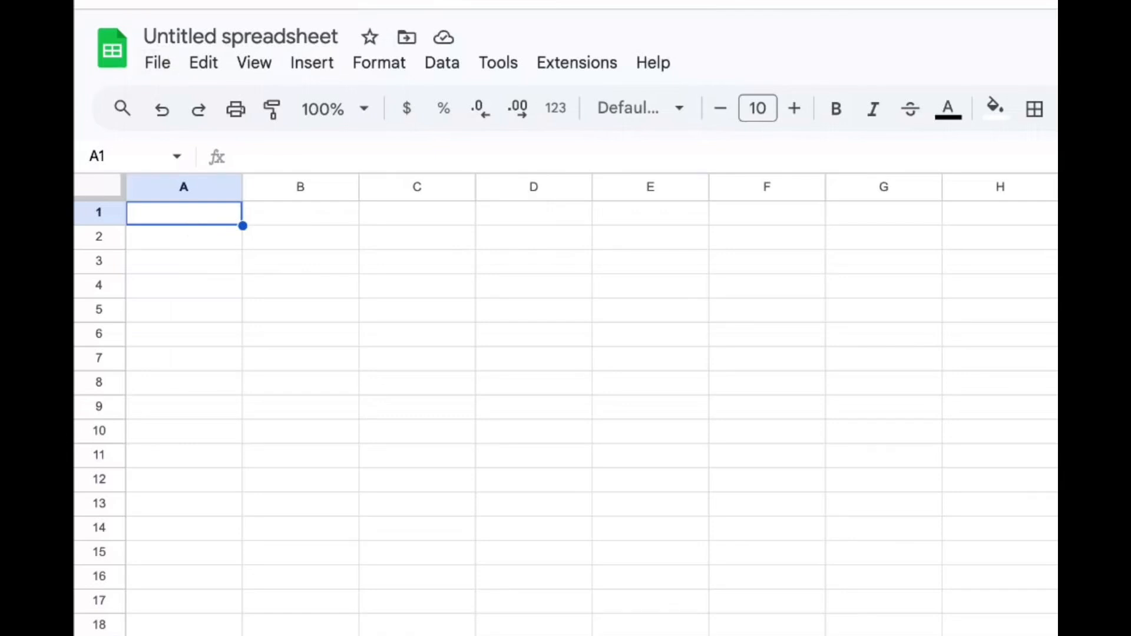
Enter the headers name, phone and email in cells A1 to C1
{"action": "type", "text": "enai"}
{"action": "key", "text": "BackSpace"}
{"action": "key", "text": "BackSpace"}
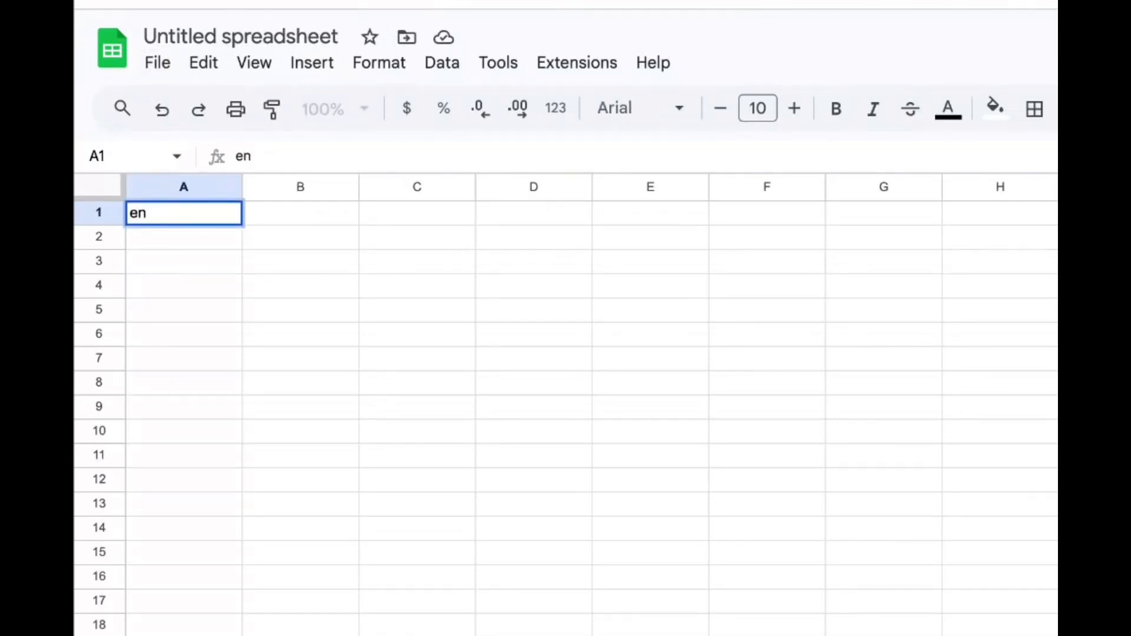
{"action": "type", "text": "a"}
{"action": "key", "text": "BackSpace"}
{"action": "type", "text": "mail"}
{"action": "left_click", "coordinate": [273, 213]}
{"action": "type", "text": "phone"}
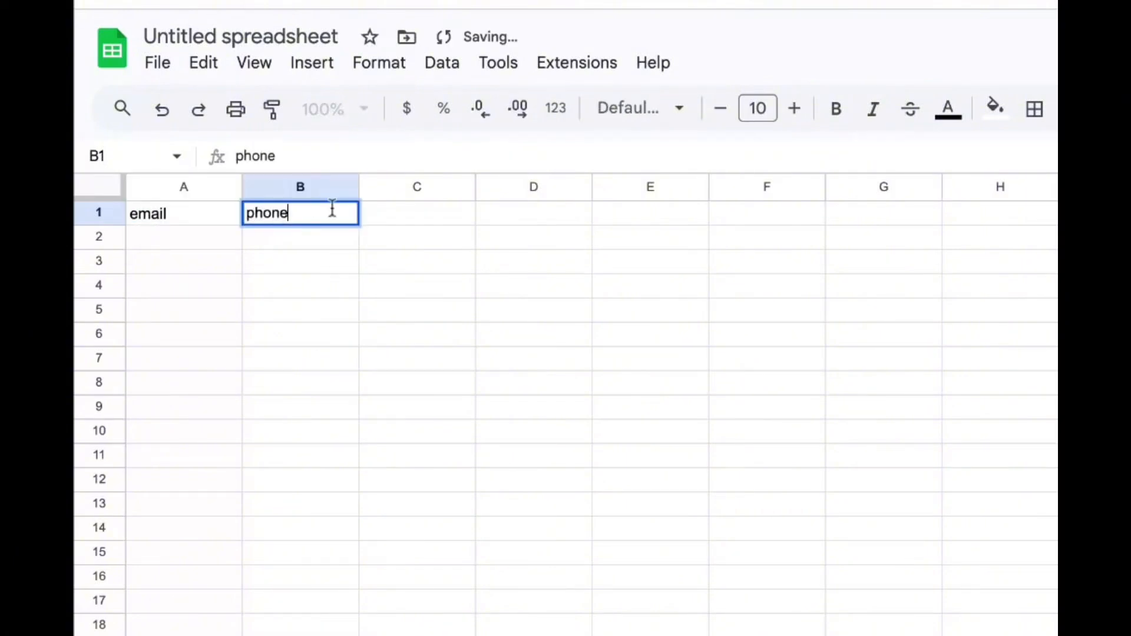
{"action": "left_click", "coordinate": [392, 221]}
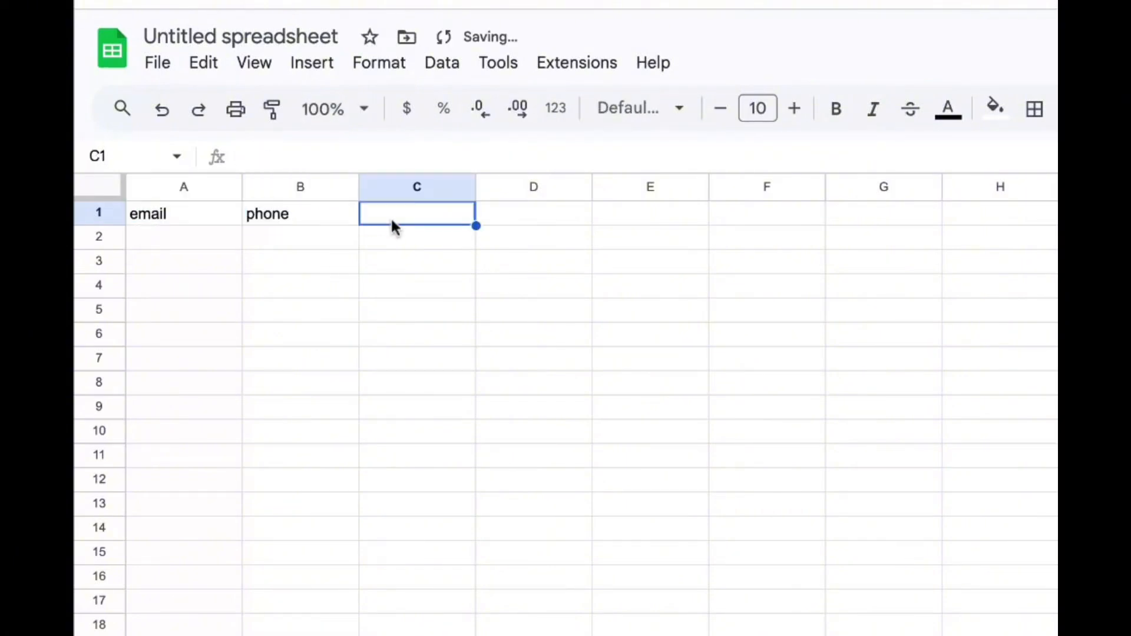
{"action": "double_click", "coordinate": [208, 211]}
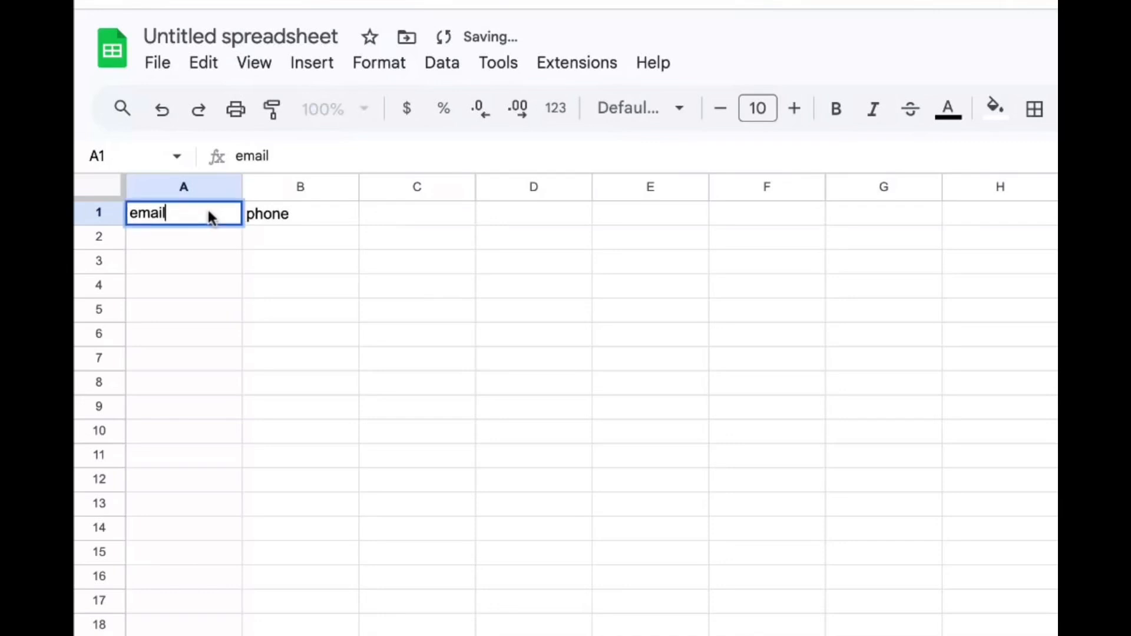
{"action": "type", "text": "name"}
{"action": "key", "text": "ctrl+a"}
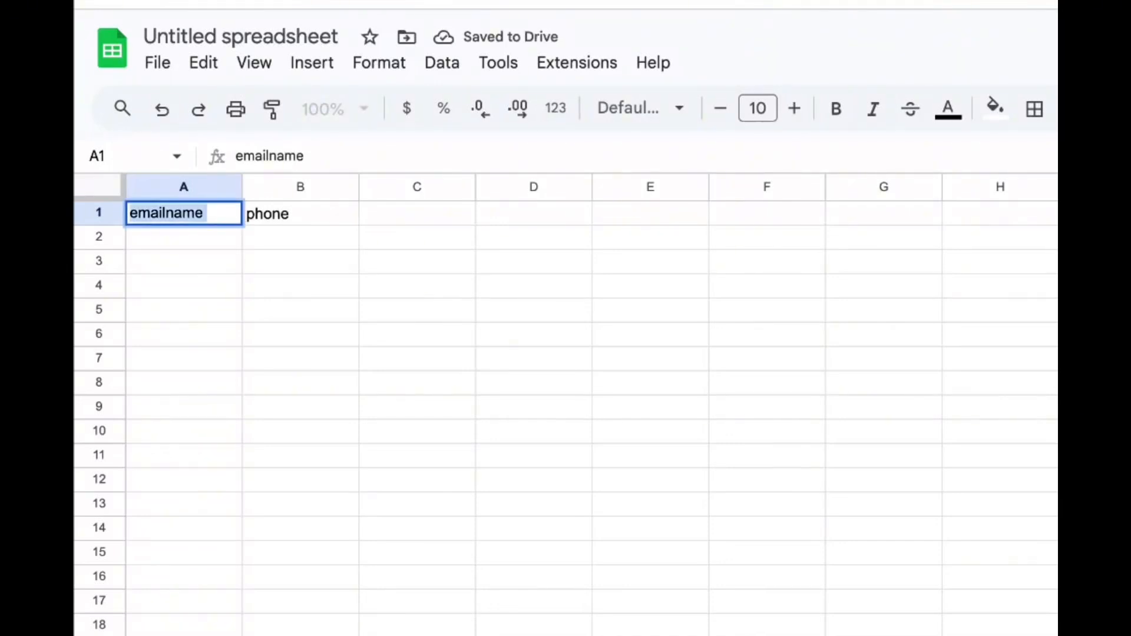
{"action": "type", "text": "name"}
{"action": "left_click", "coordinate": [386, 216]}
{"action": "type", "text": "em"}
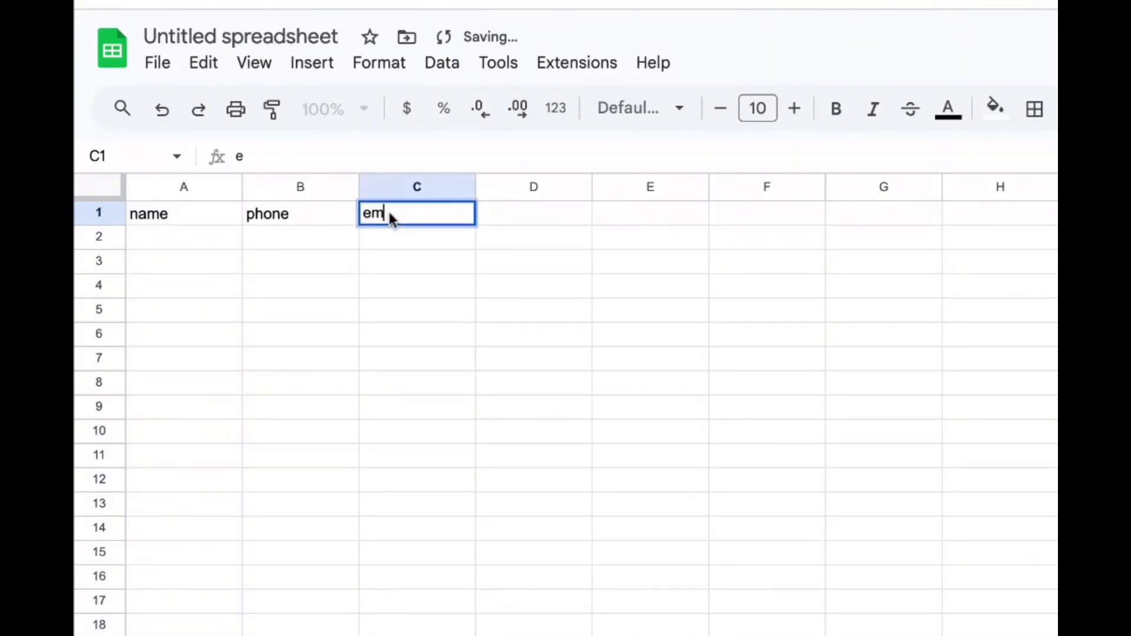
{"action": "type", "text": "ail"}
{"action": "left_click", "coordinate": [194, 230]}
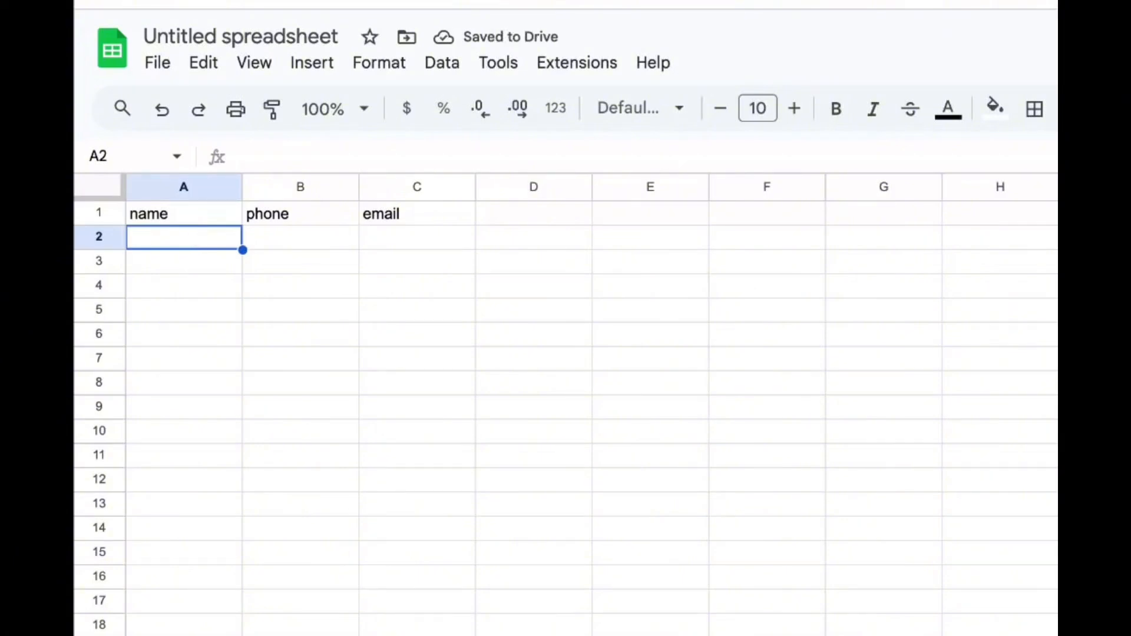
Fill row 2 with a sample lead's name, phone number and e-mail address
{"action": "type", "text": "Lix"}
{"action": "left_click", "coordinate": [272, 243]}
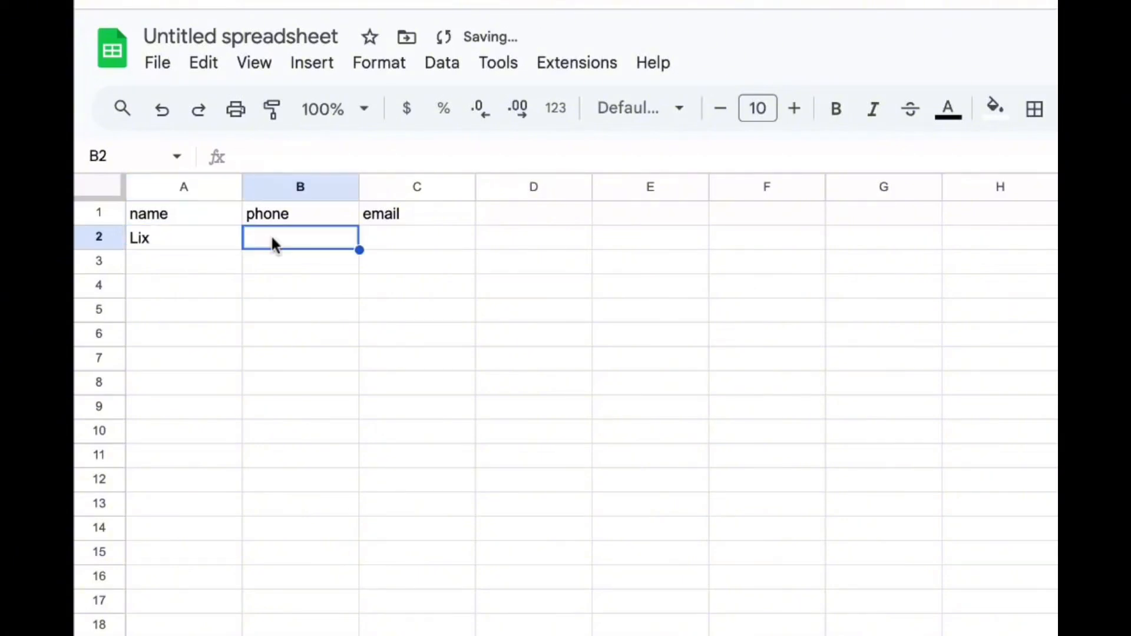
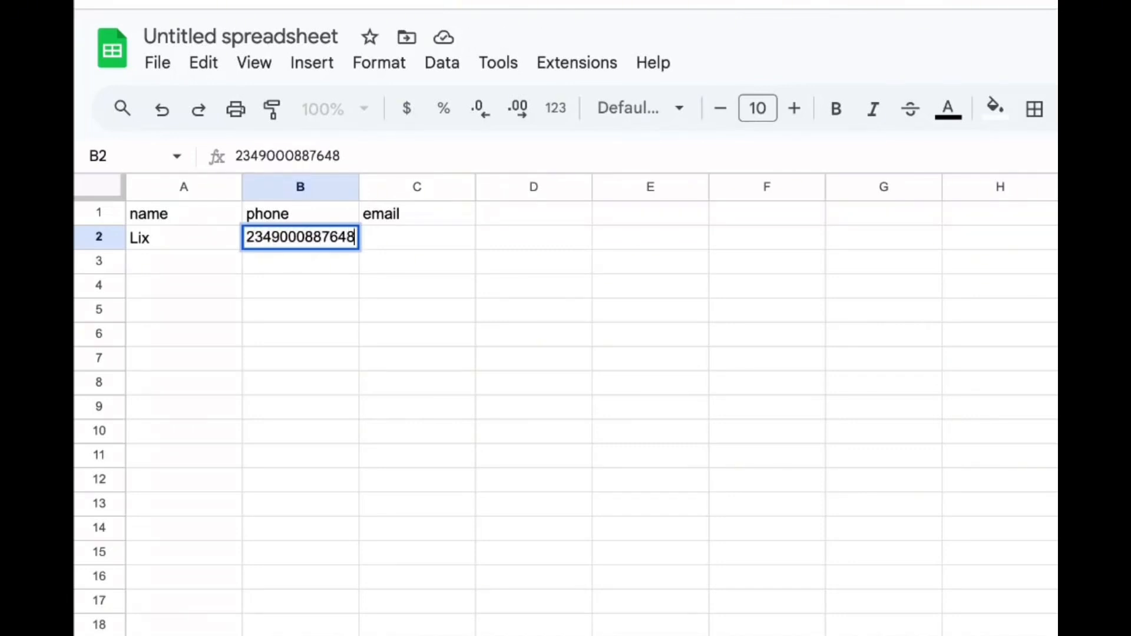
{"action": "left_click", "coordinate": [399, 239]}
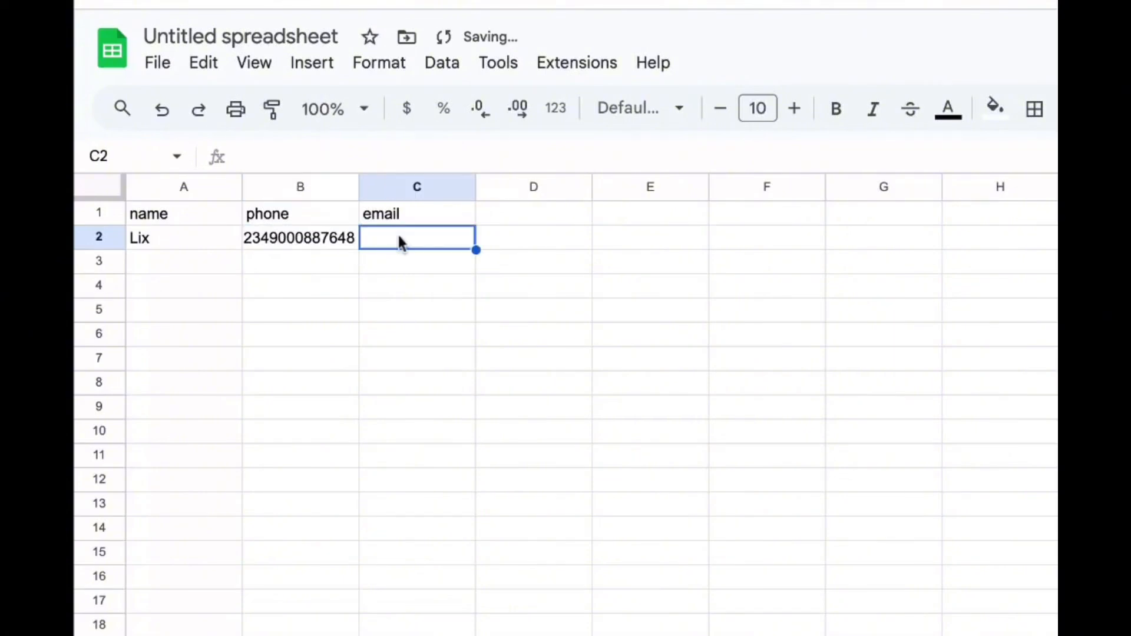
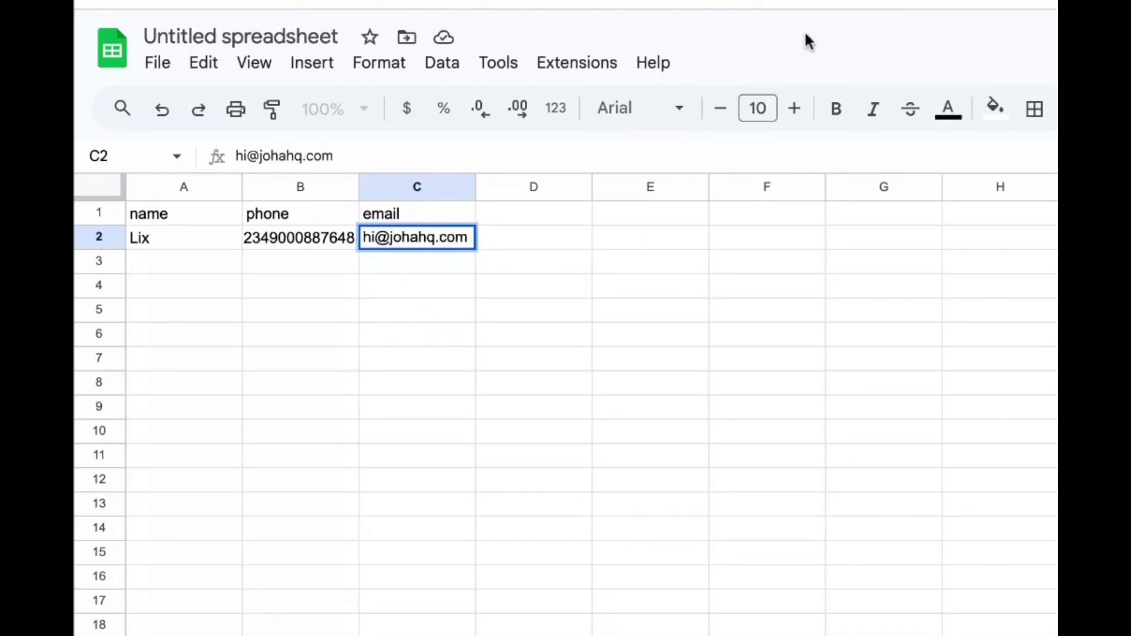
{"action": "left_click", "coordinate": [657, 270]}
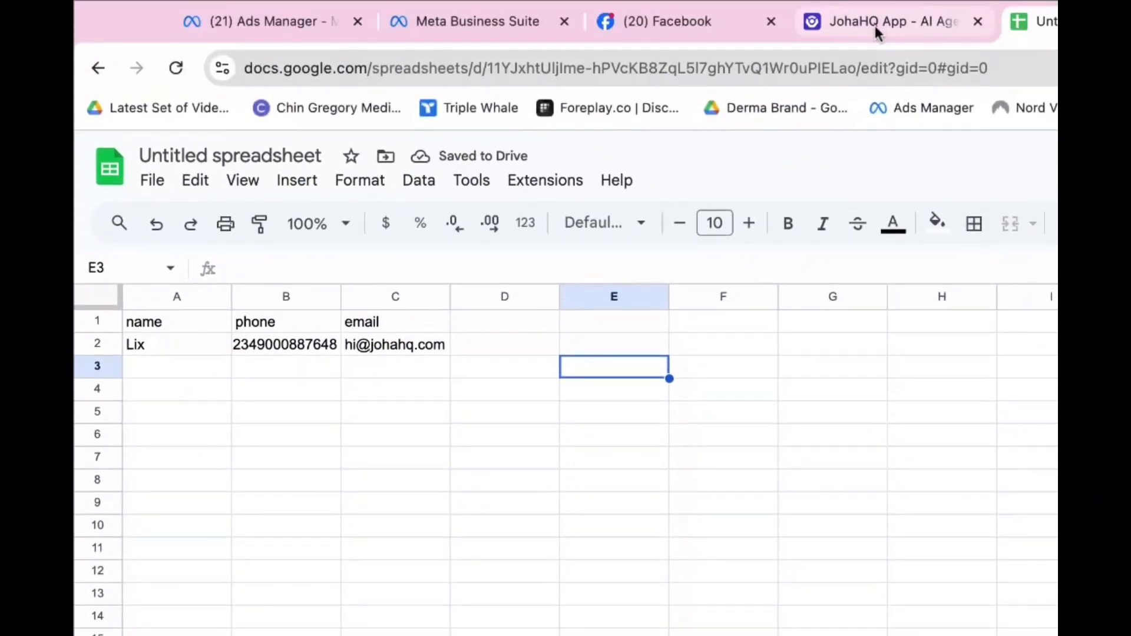
Refresh JohaHQ's leads to confirm two new Google_sheets leads, then return to the spreadsheet
{"action": "left_click", "coordinate": [872, 22]}
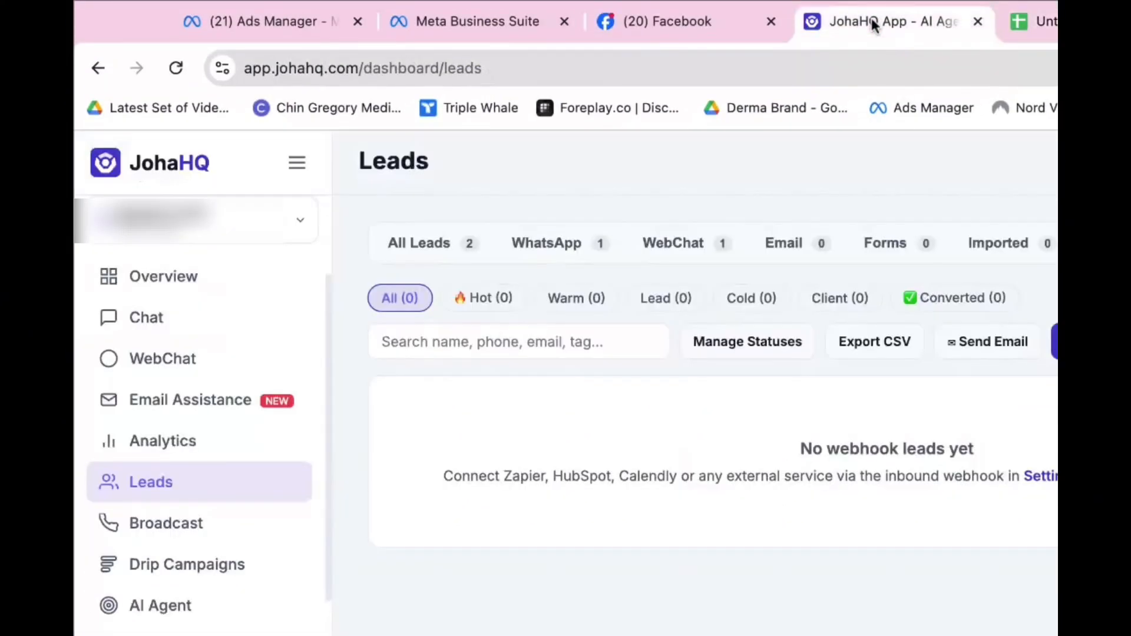
{"action": "left_click", "coordinate": [259, 494]}
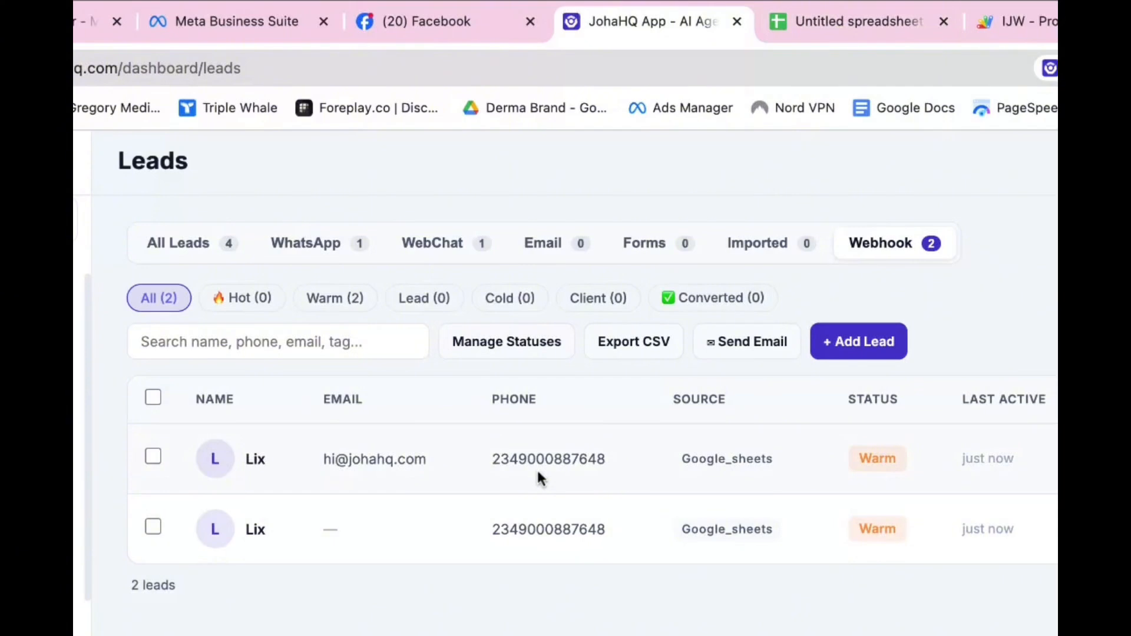
{"action": "left_click", "coordinate": [873, 26]}
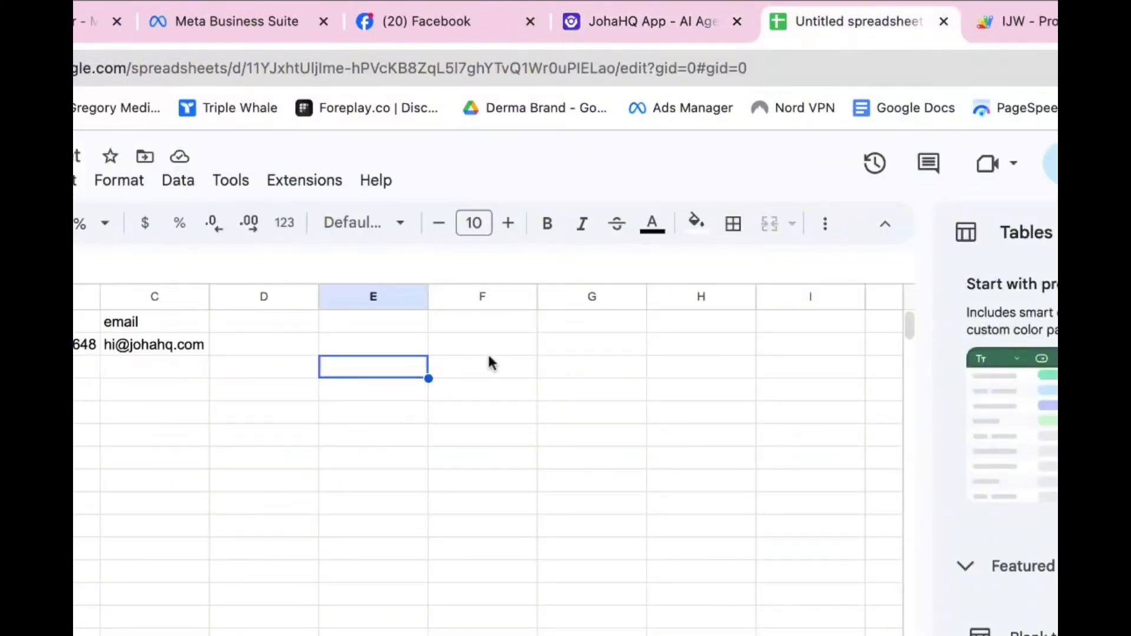
In Meta Business Suite's lead ads CRM setup, choose Google Sheets as the CRM system
{"action": "left_click", "coordinate": [326, 21]}
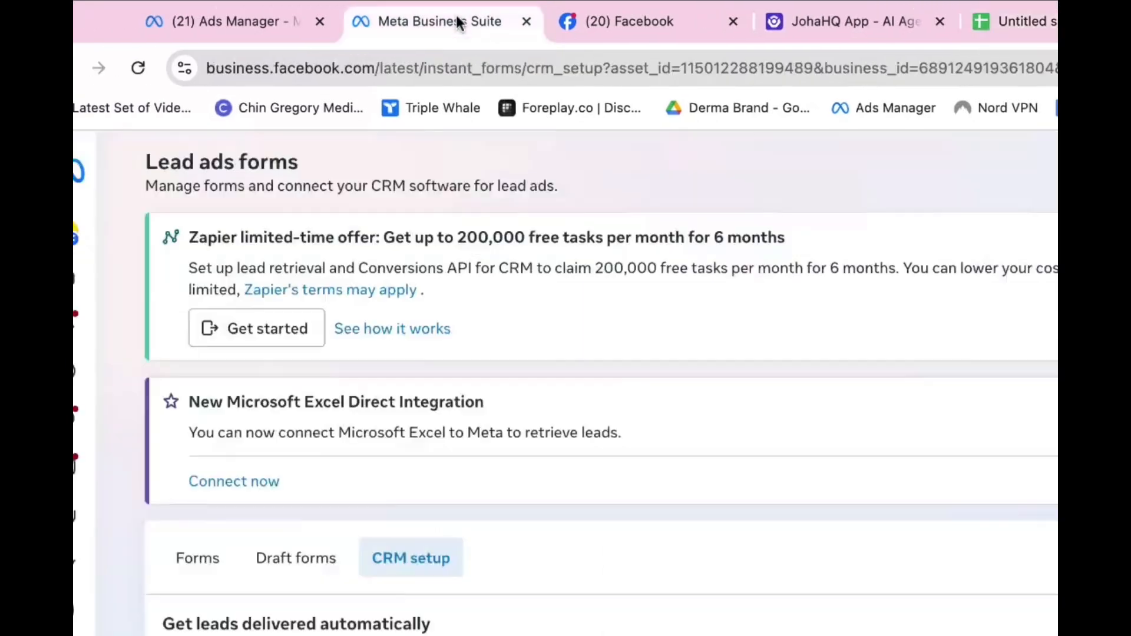
{"action": "scroll", "coordinate": [628, 547], "scroll_direction": "down", "scroll_amount": 4}
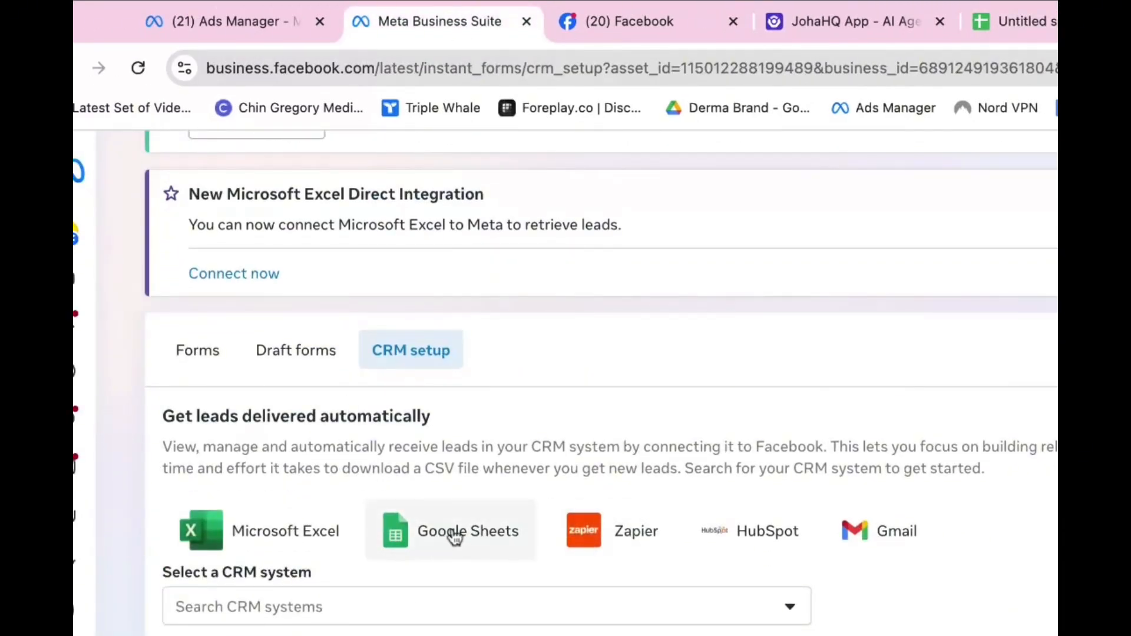
{"action": "left_click", "coordinate": [260, 19]}
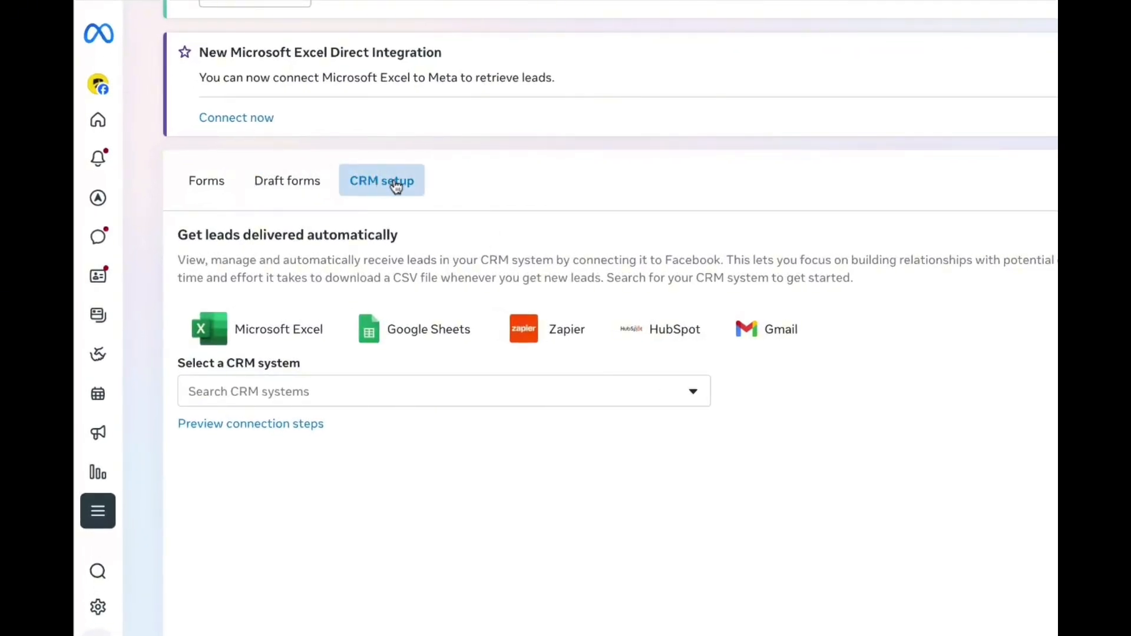
{"action": "left_click", "coordinate": [412, 335]}
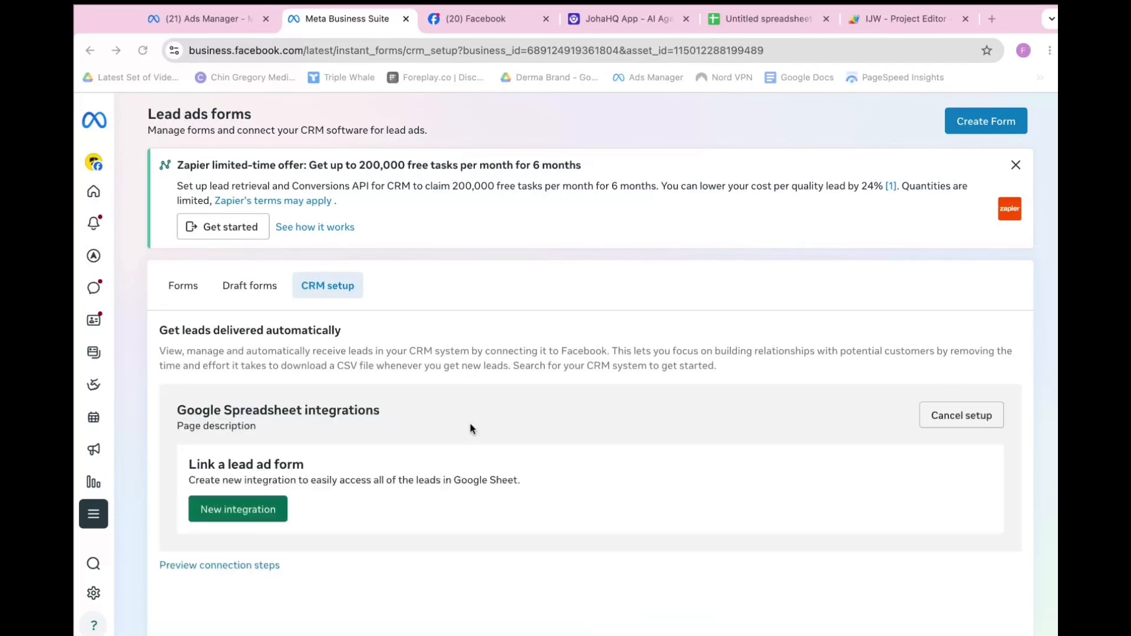
{"action": "scroll", "coordinate": [389, 472], "scroll_direction": "down", "scroll_amount": 2}
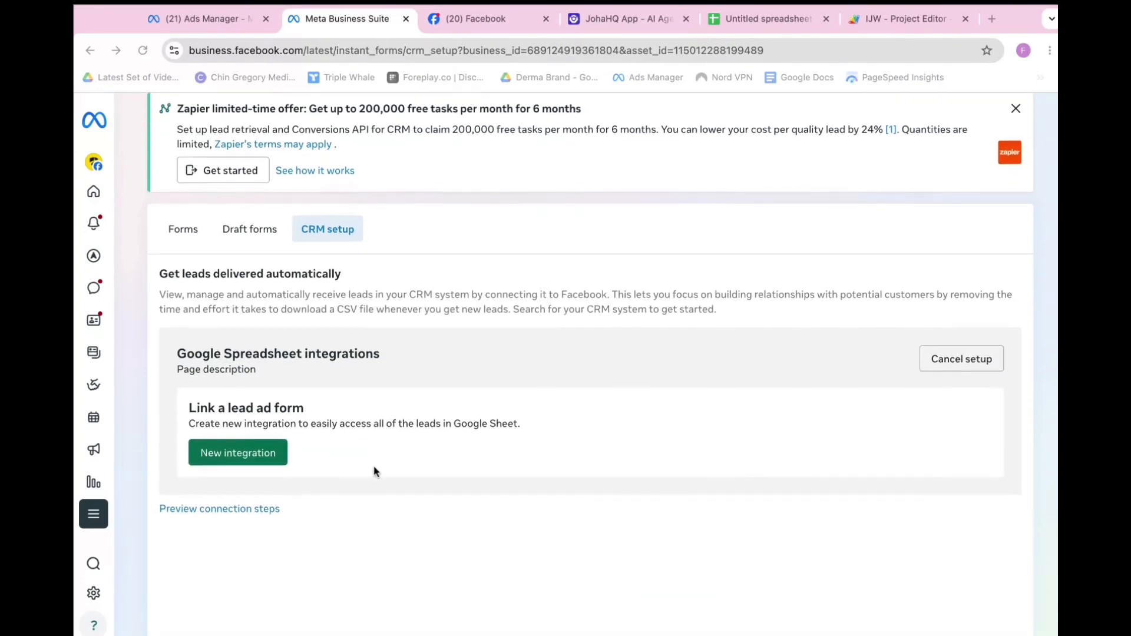
Start a new Google Sheets integration using a sheet link, then begin renaming the spreadsheet
{"action": "left_click", "coordinate": [241, 437]}
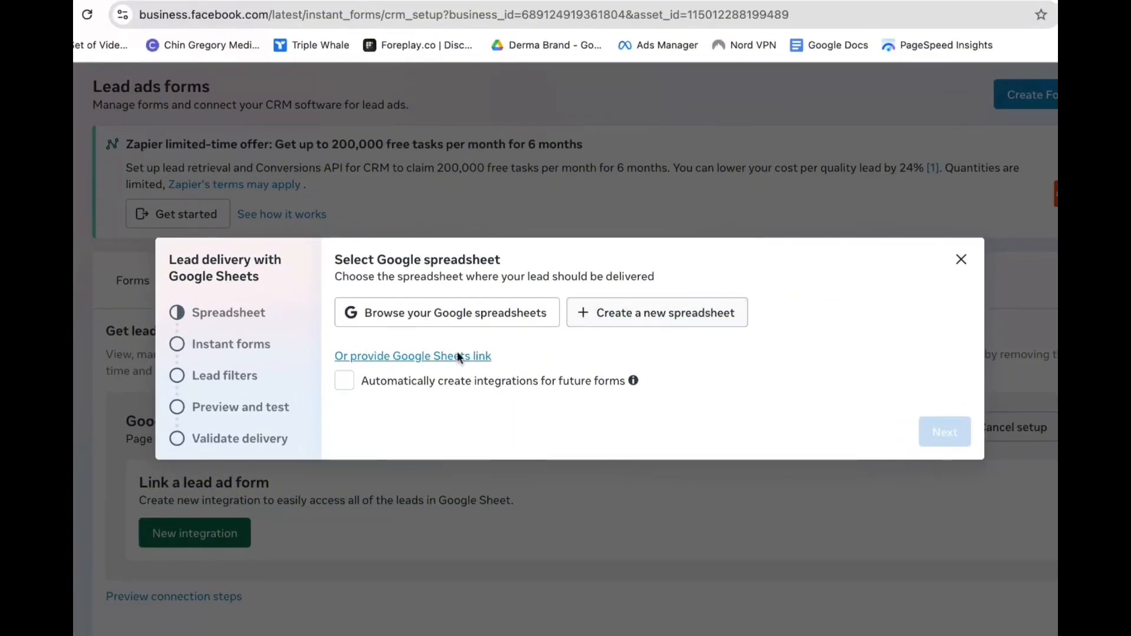
{"action": "left_click", "coordinate": [400, 357]}
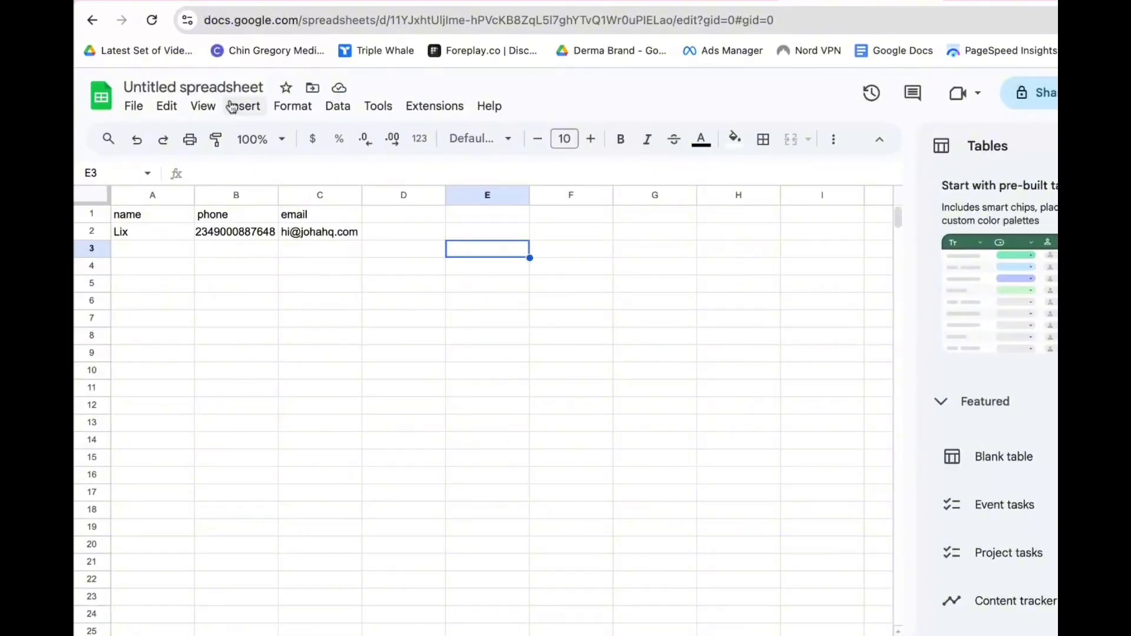
{"action": "left_click", "coordinate": [224, 87]}
Rename the spreadsheet to IJW and copy its sharing link
{"action": "type", "text": "IJW"}
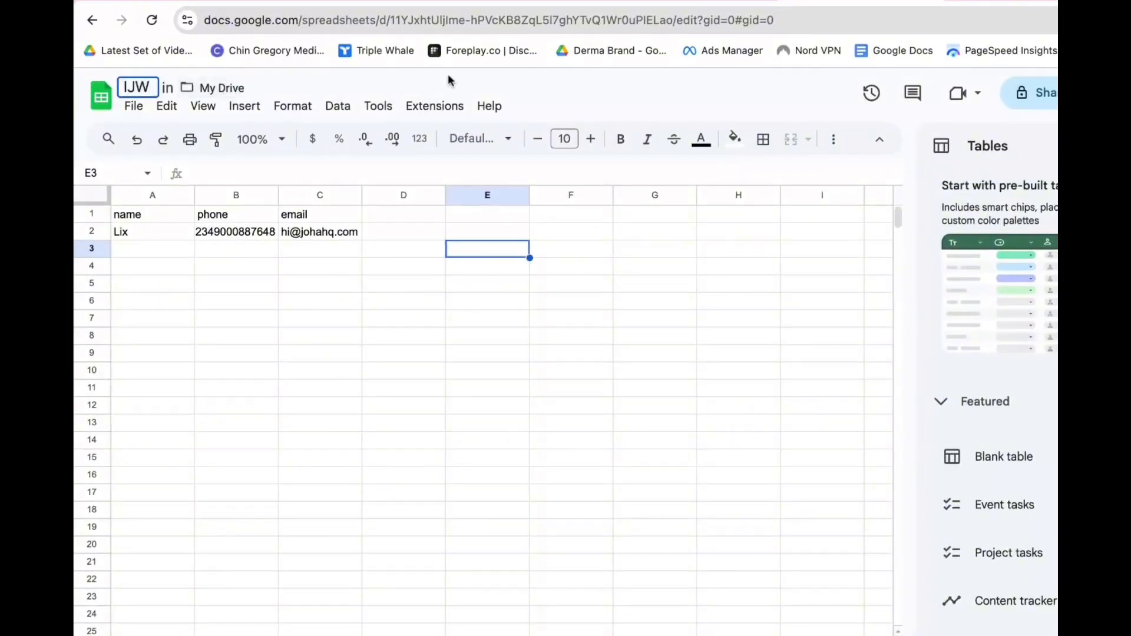
{"action": "key", "text": "Return"}
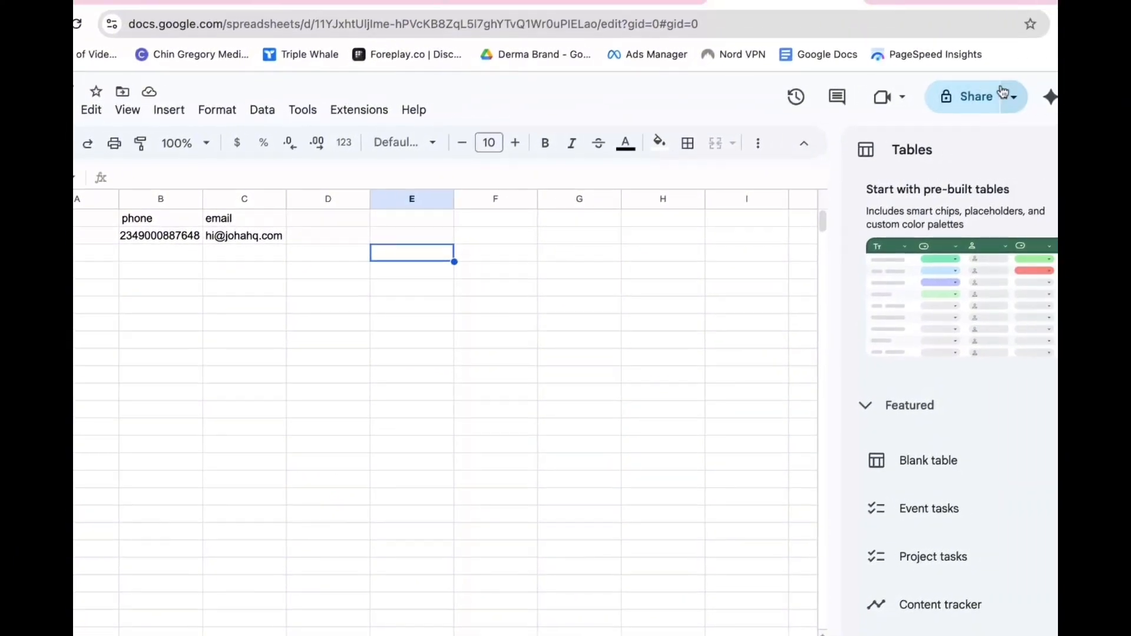
{"action": "left_click", "coordinate": [1044, 96]}
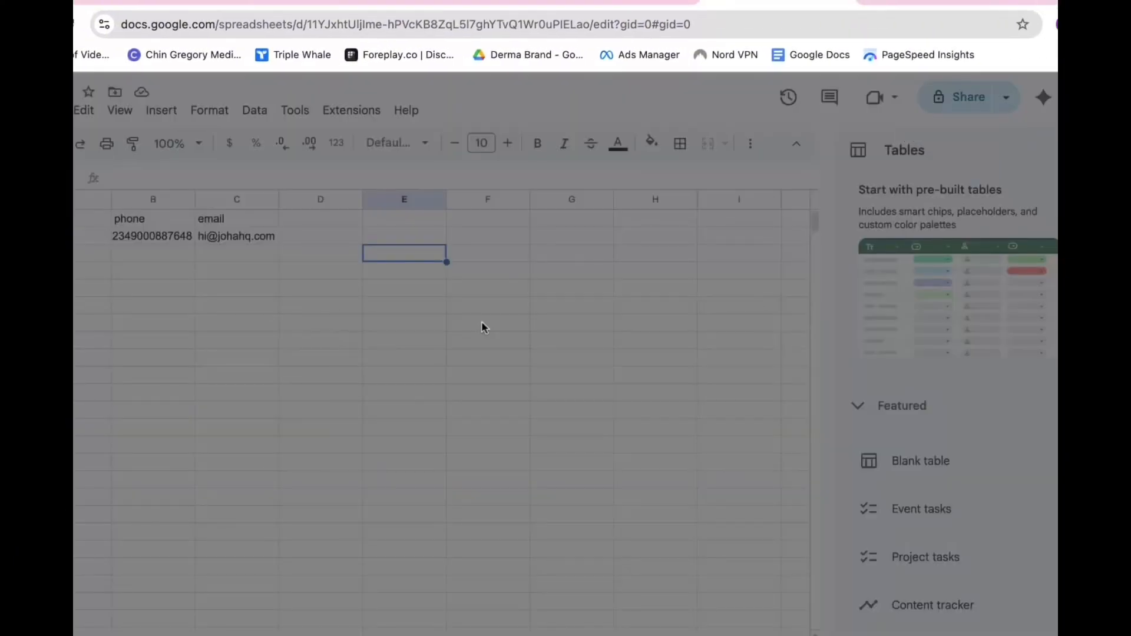
{"action": "left_click", "coordinate": [423, 513]}
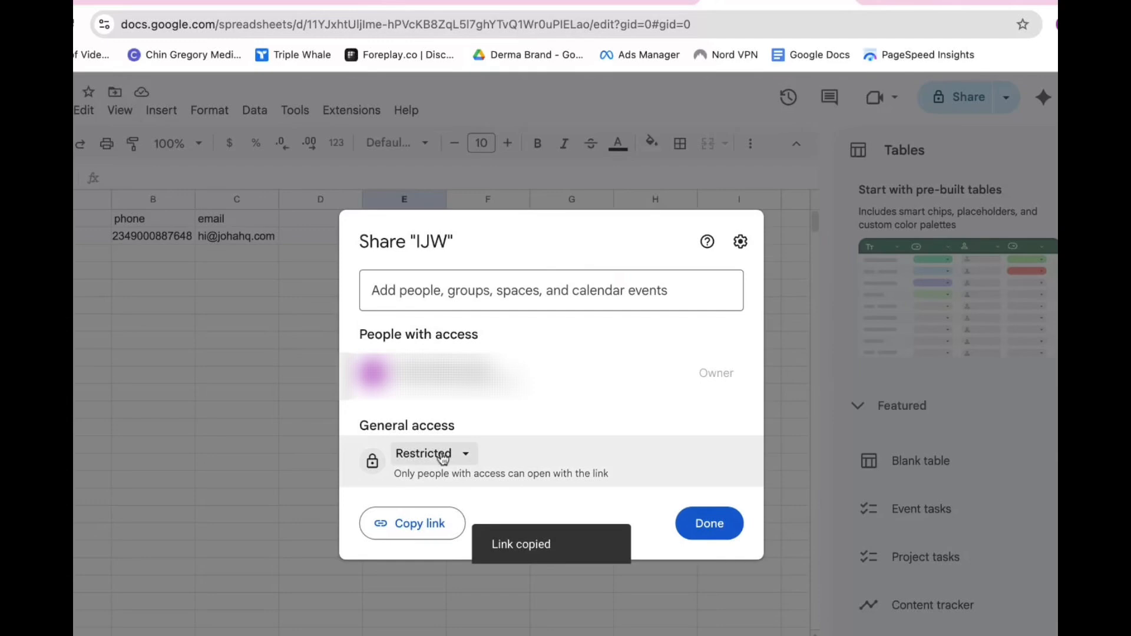
{"action": "left_click", "coordinate": [704, 523]}
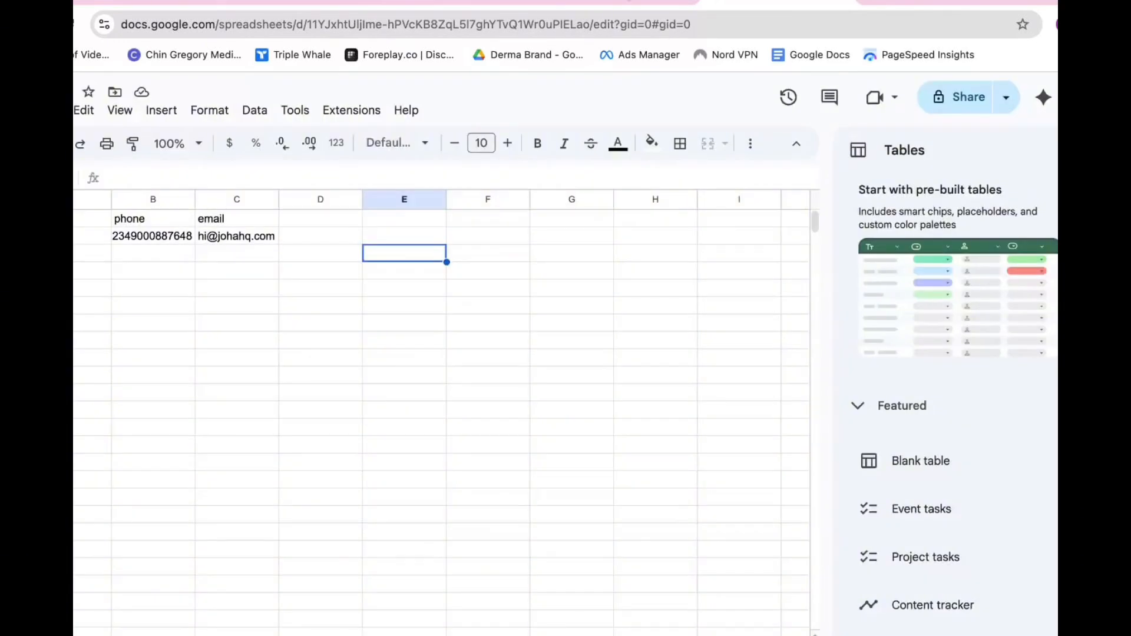
Paste the IJW sheet URL, enable auto-create integrations for future forms, and continue
{"action": "left_click", "coordinate": [312, 1]}
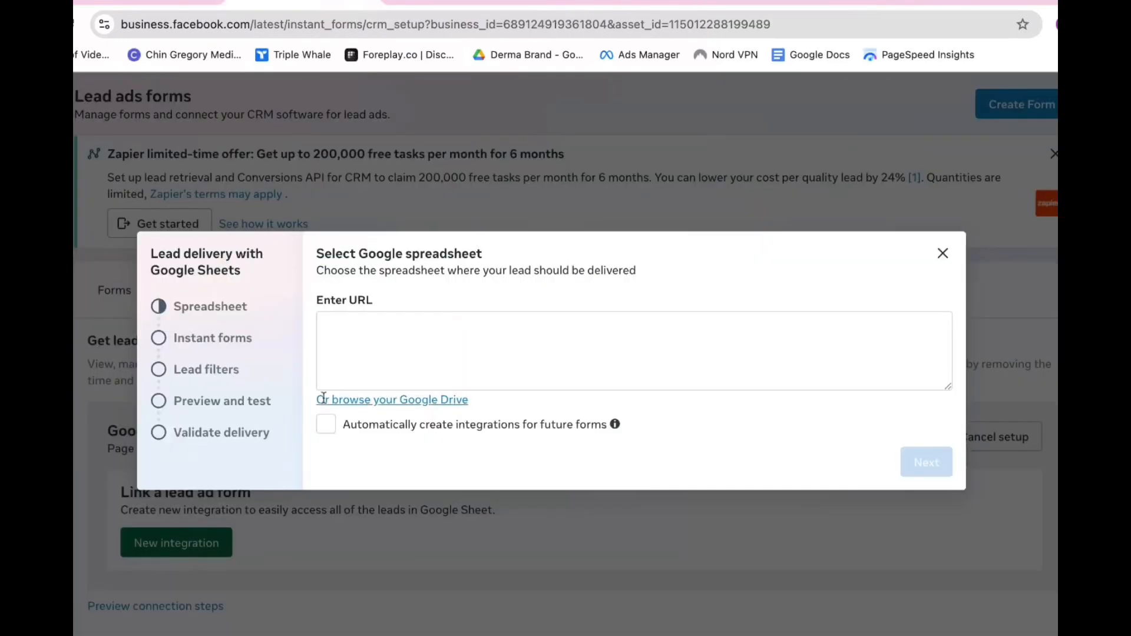
{"action": "left_click", "coordinate": [383, 354]}
{"action": "key", "text": "ctrl+v"}
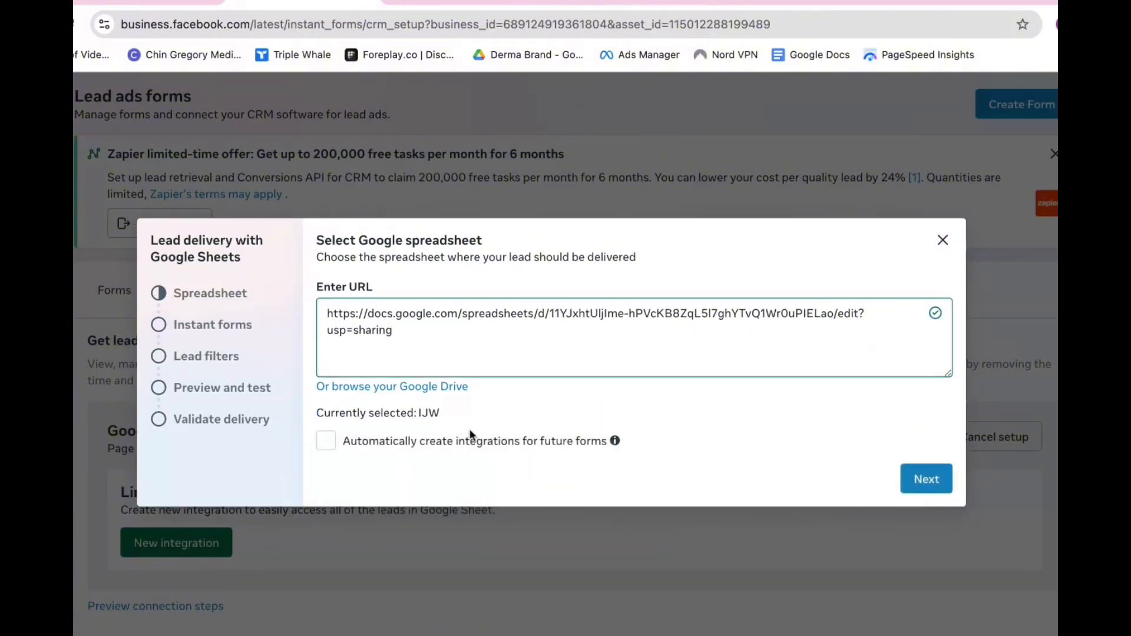
{"action": "mouse_move", "coordinate": [502, 439]}
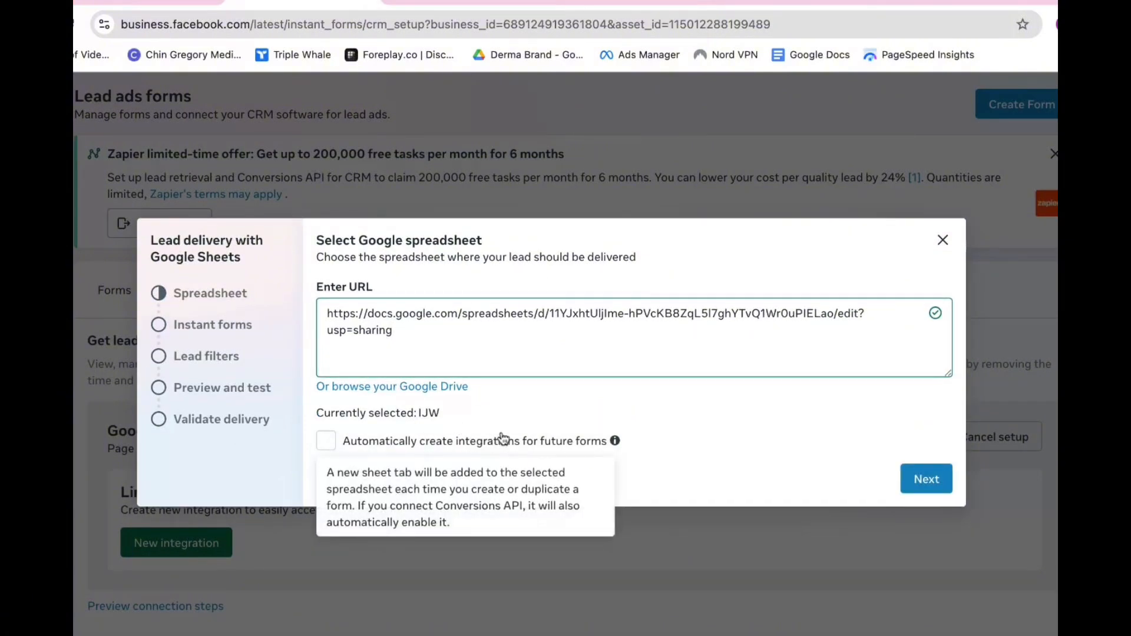
{"action": "left_click", "coordinate": [326, 440]}
{"action": "left_click", "coordinate": [917, 483]}
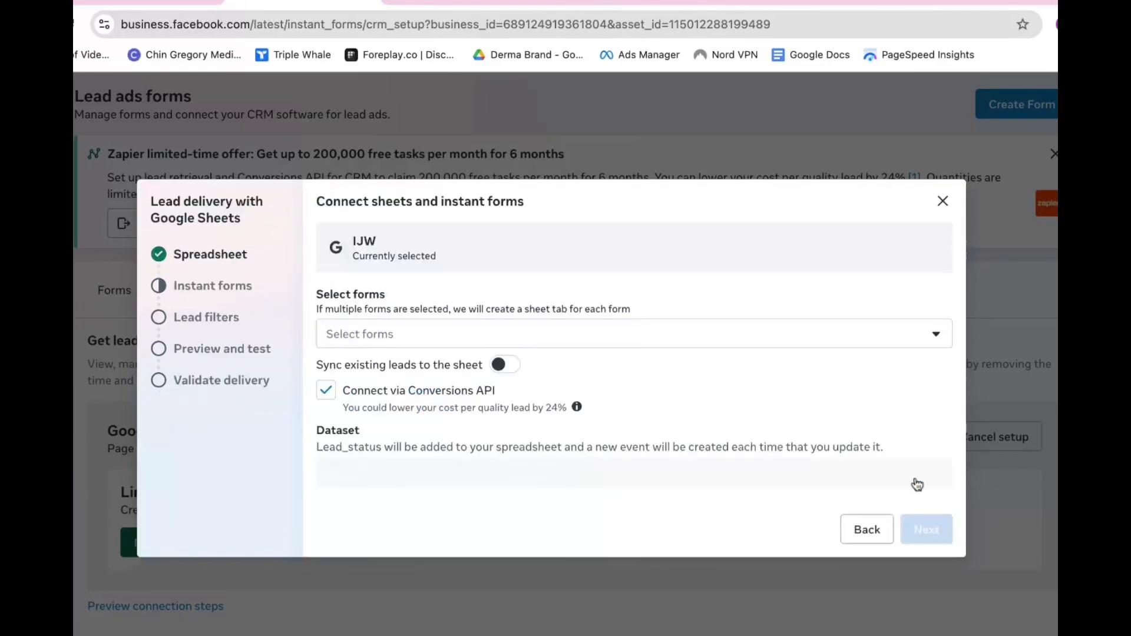
Select the IJW and IJW-copy forms and the TD Ijeawele Pixel dataset
{"action": "left_click", "coordinate": [529, 334]}
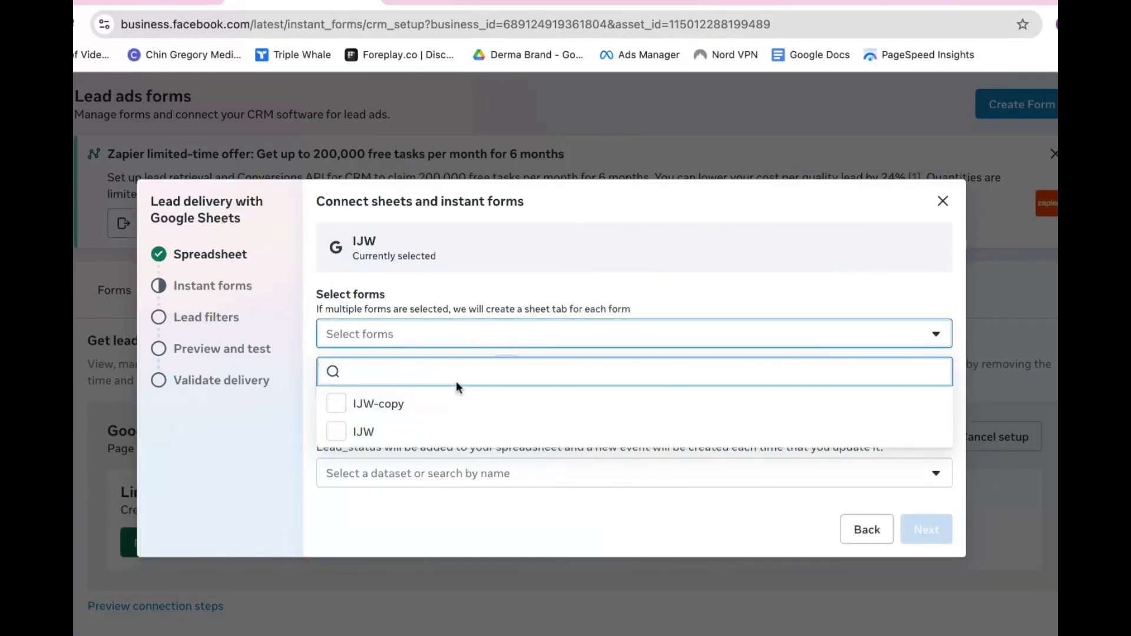
{"action": "left_click", "coordinate": [411, 435]}
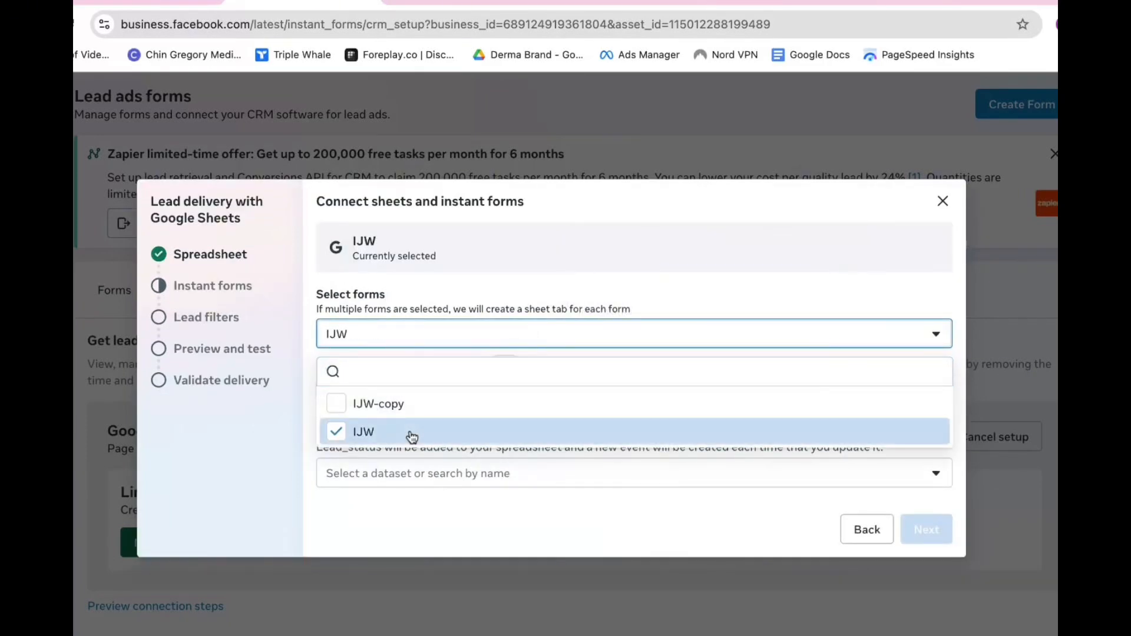
{"action": "left_click", "coordinate": [467, 404]}
{"action": "left_click", "coordinate": [612, 295]}
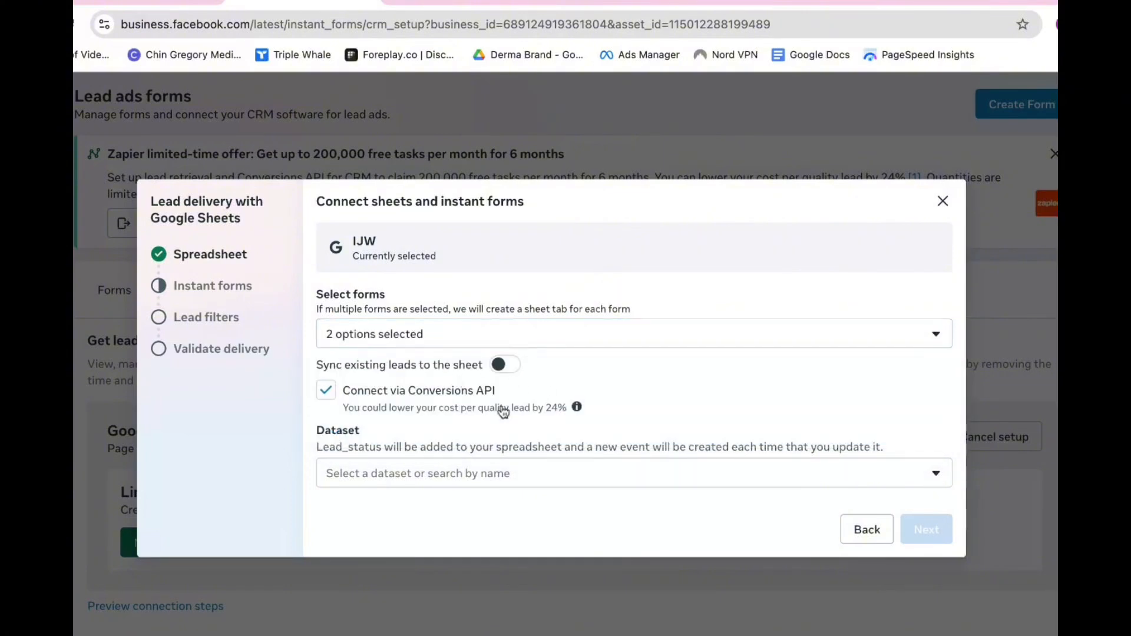
{"action": "left_click", "coordinate": [435, 480]}
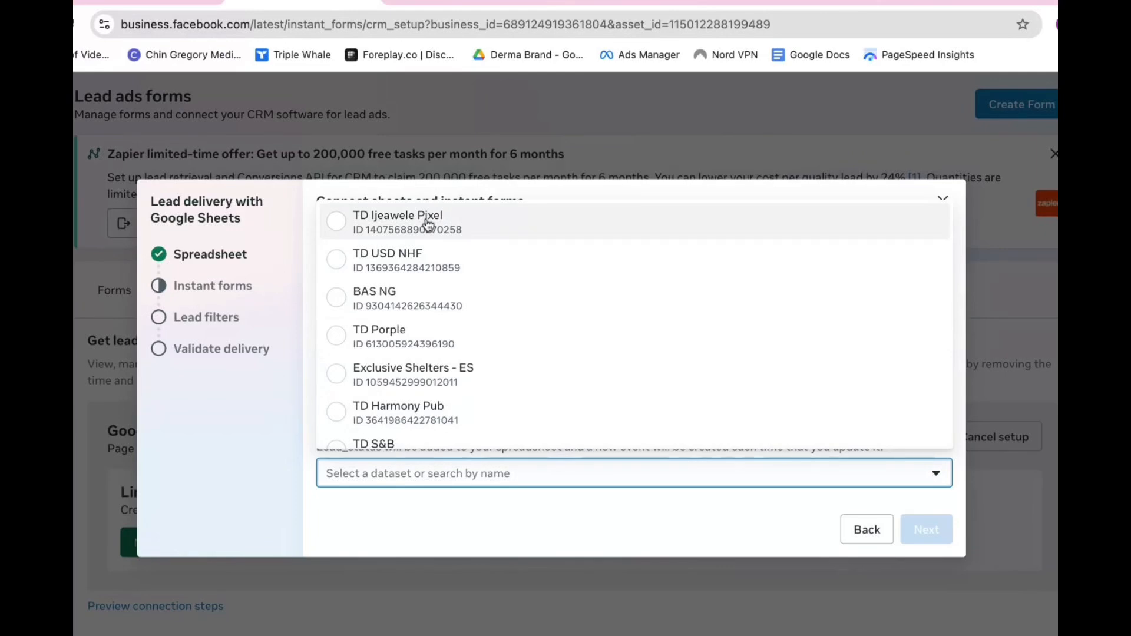
{"action": "left_click", "coordinate": [409, 513]}
{"action": "left_click", "coordinate": [416, 488]}
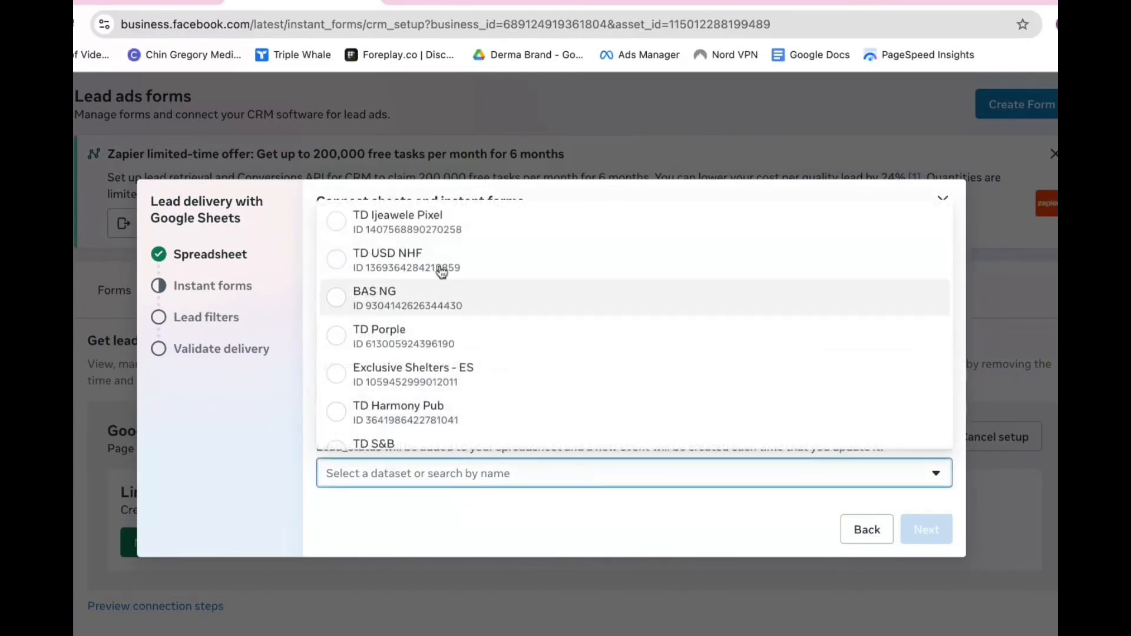
{"action": "left_click", "coordinate": [439, 231]}
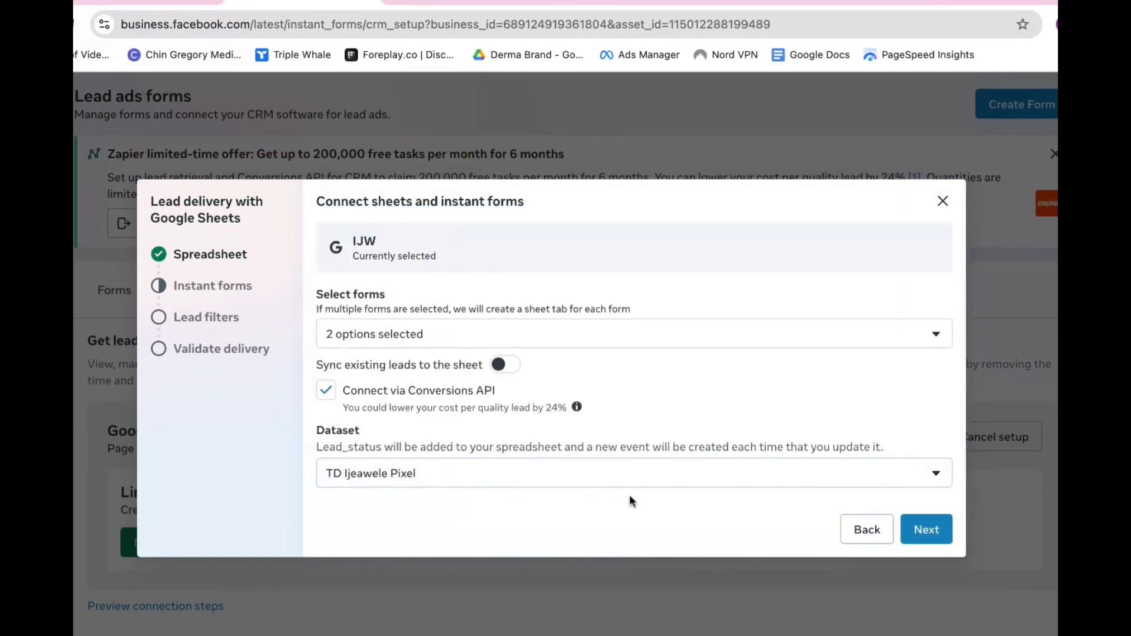
{"action": "left_click", "coordinate": [937, 534]}
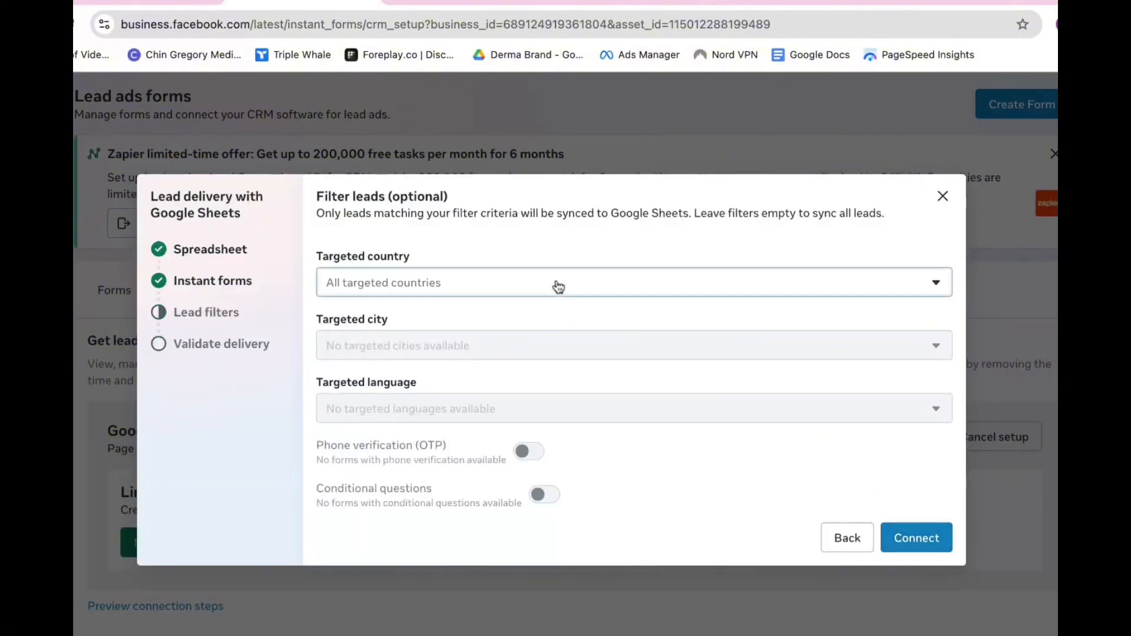
Filter leads to Canada, Nigeria, United Kingdom and United States, then connect
{"action": "left_click", "coordinate": [556, 284]}
{"action": "left_click", "coordinate": [423, 378]}
{"action": "left_click", "coordinate": [408, 395]}
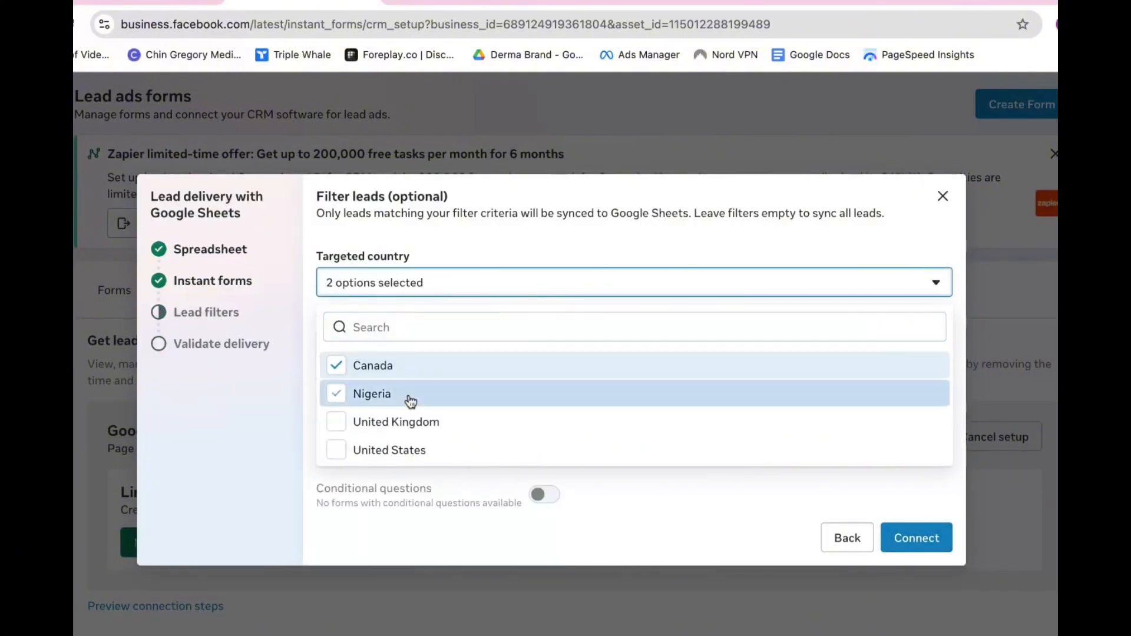
{"action": "left_click", "coordinate": [419, 424]}
{"action": "left_click", "coordinate": [417, 449]}
{"action": "left_click", "coordinate": [530, 261]}
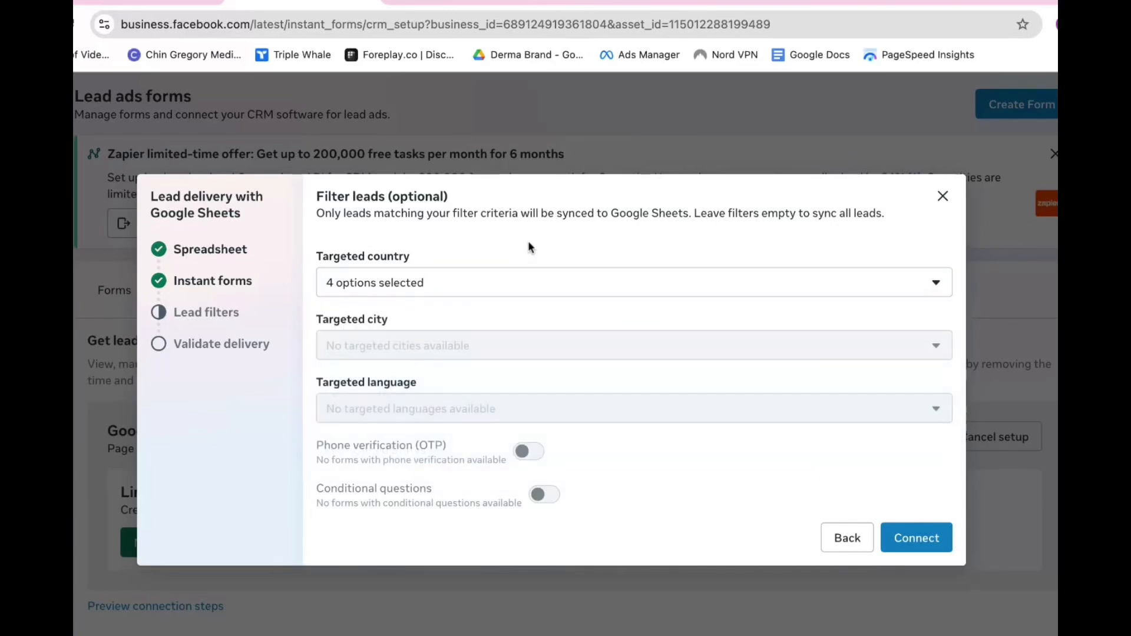
{"action": "left_click", "coordinate": [482, 293]}
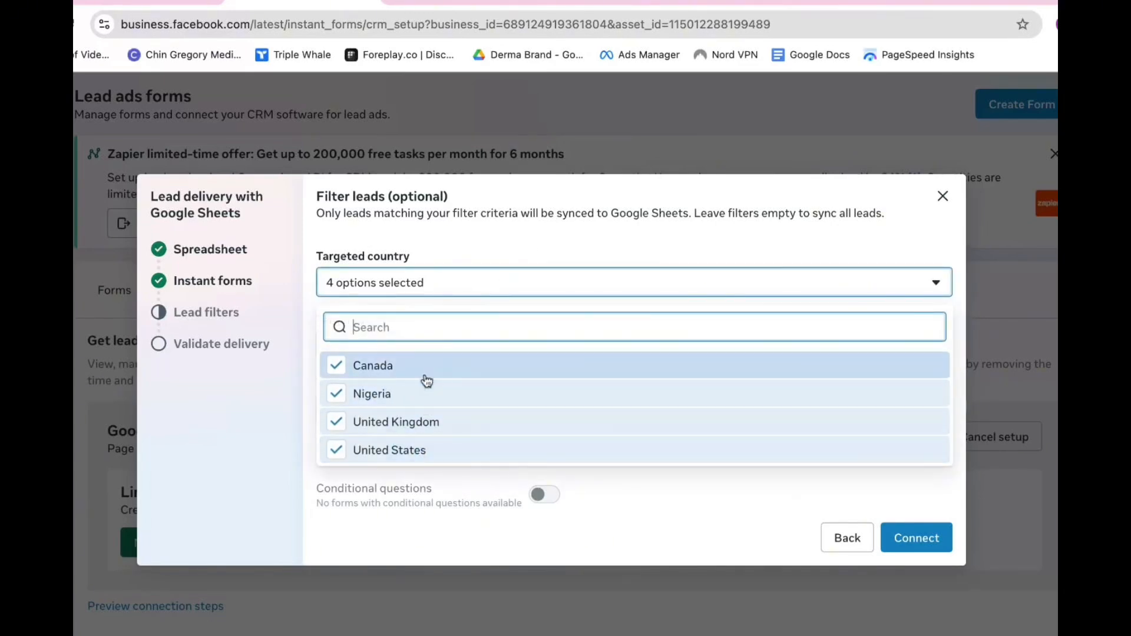
{"action": "left_click", "coordinate": [520, 255]}
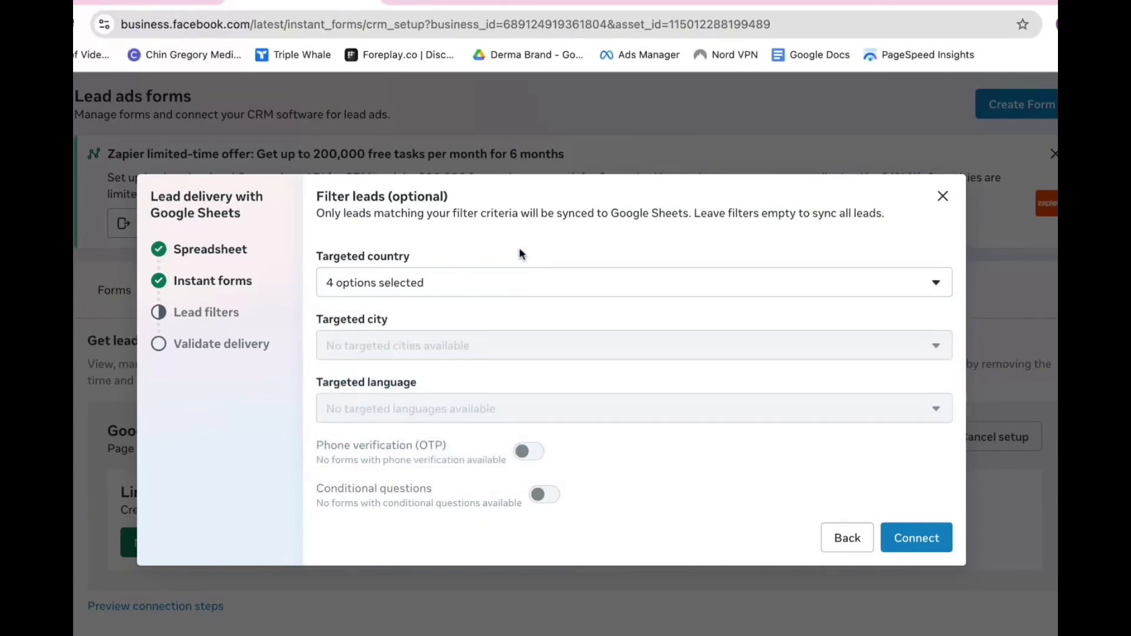
{"action": "left_click", "coordinate": [501, 283]}
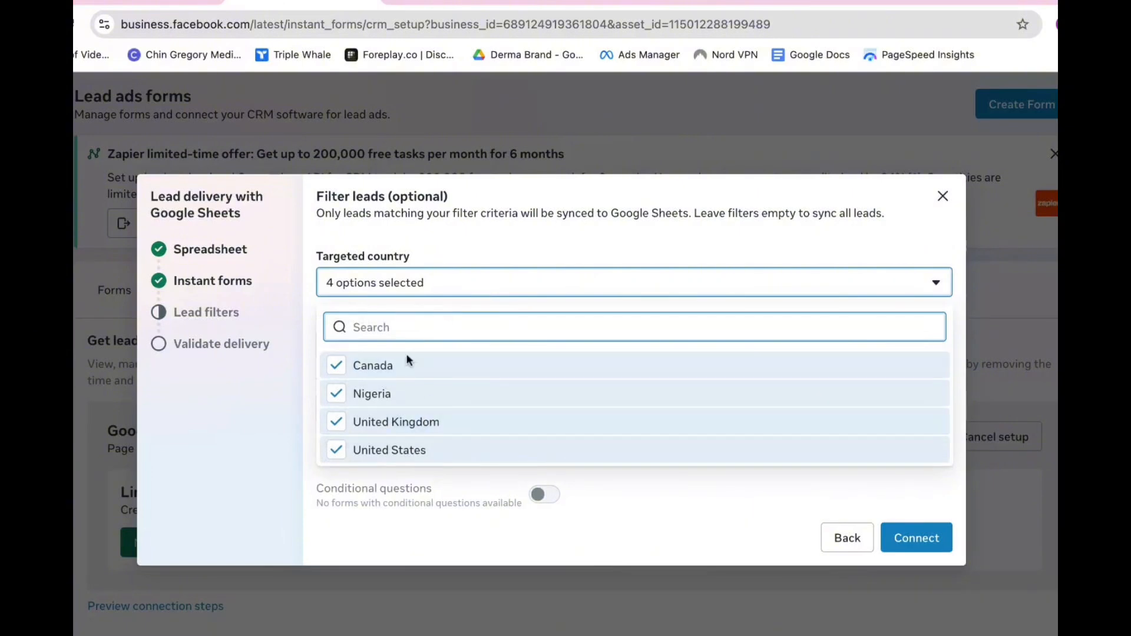
{"action": "left_click", "coordinate": [488, 258]}
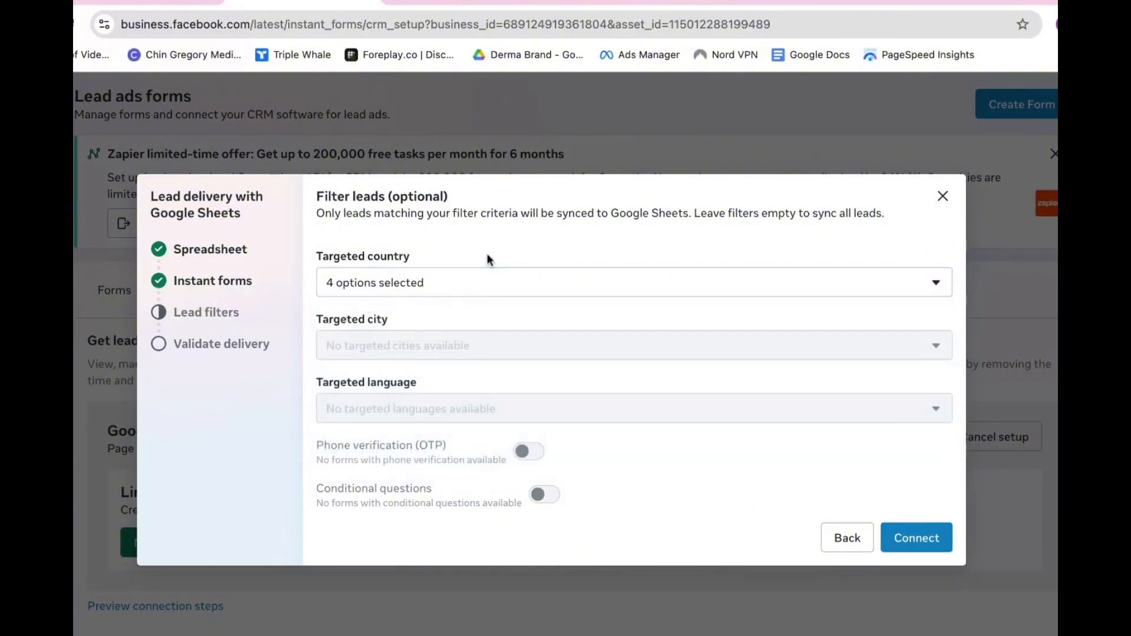
{"action": "left_click", "coordinate": [926, 542]}
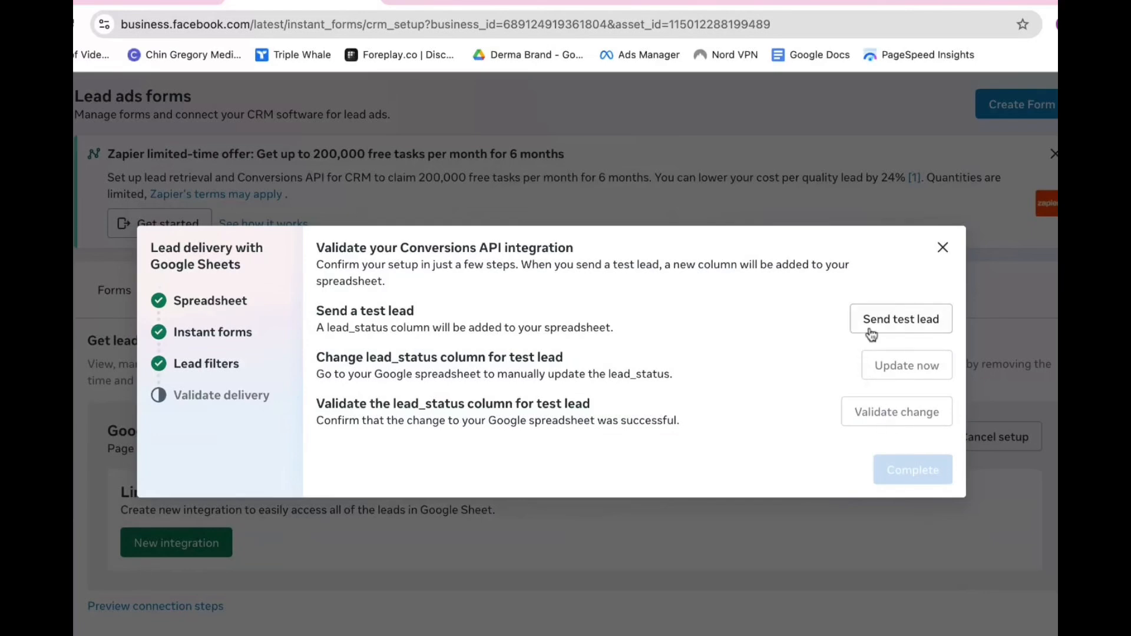
Send a test lead, inspect the new IJW and IJW-copy sheets, then send another test lead
{"action": "left_click", "coordinate": [893, 330]}
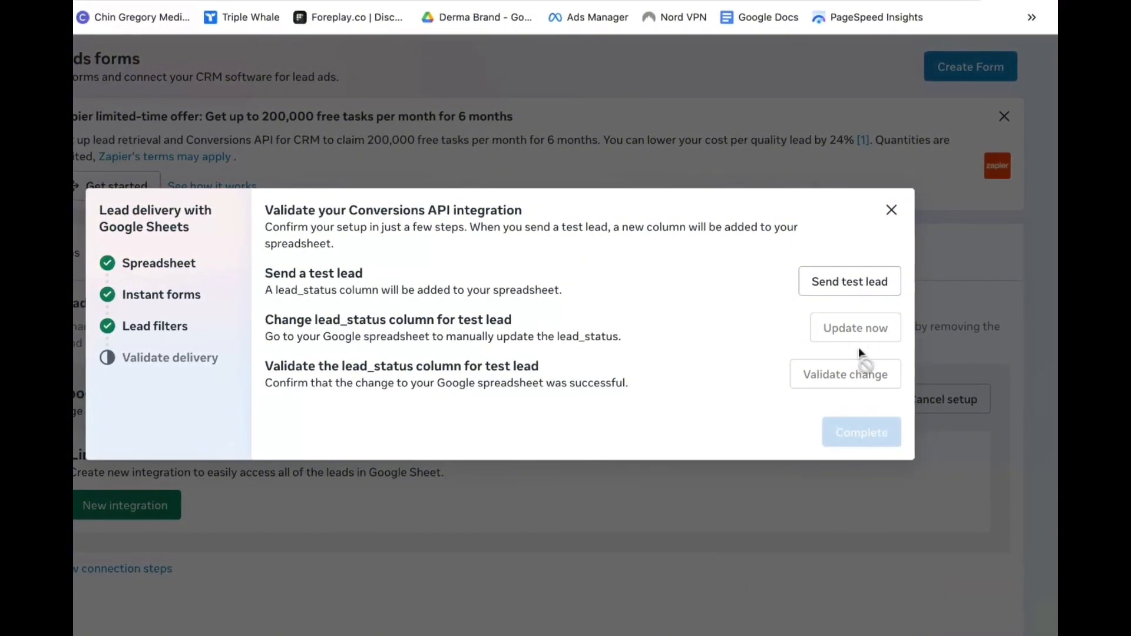
{"action": "key", "text": "ctrl+Tab"}
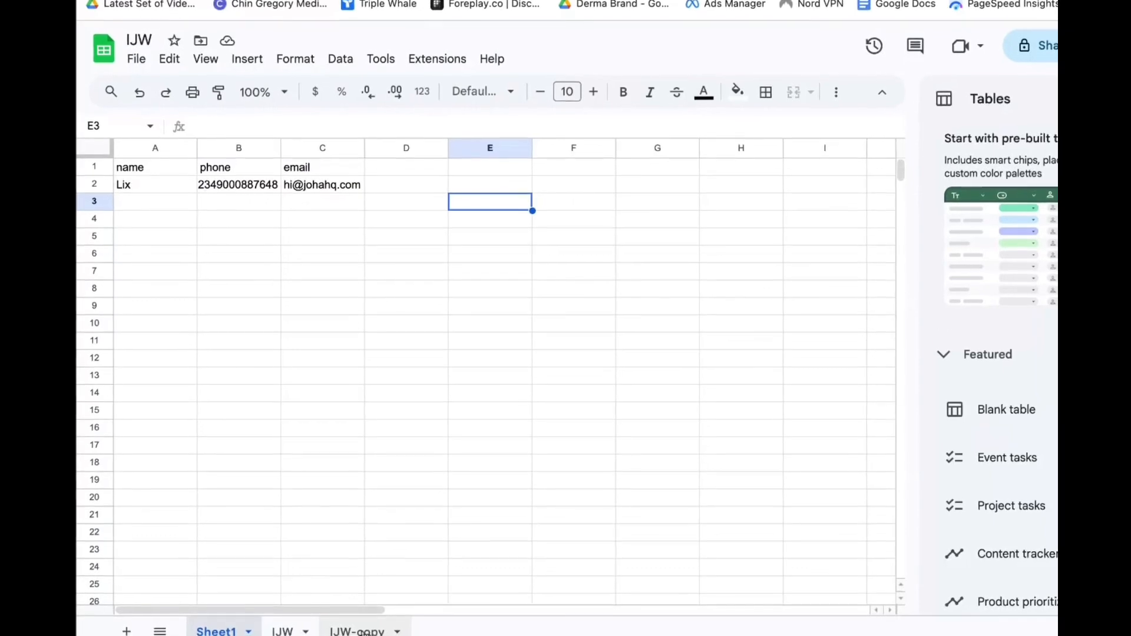
{"action": "left_click", "coordinate": [358, 632]}
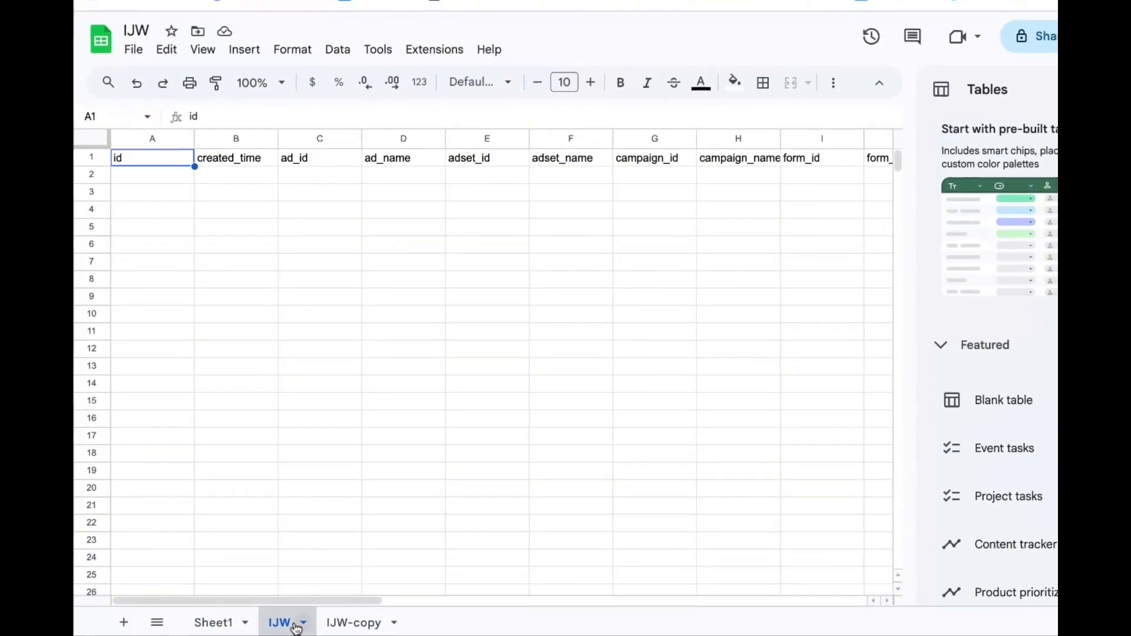
{"action": "left_click", "coordinate": [288, 628]}
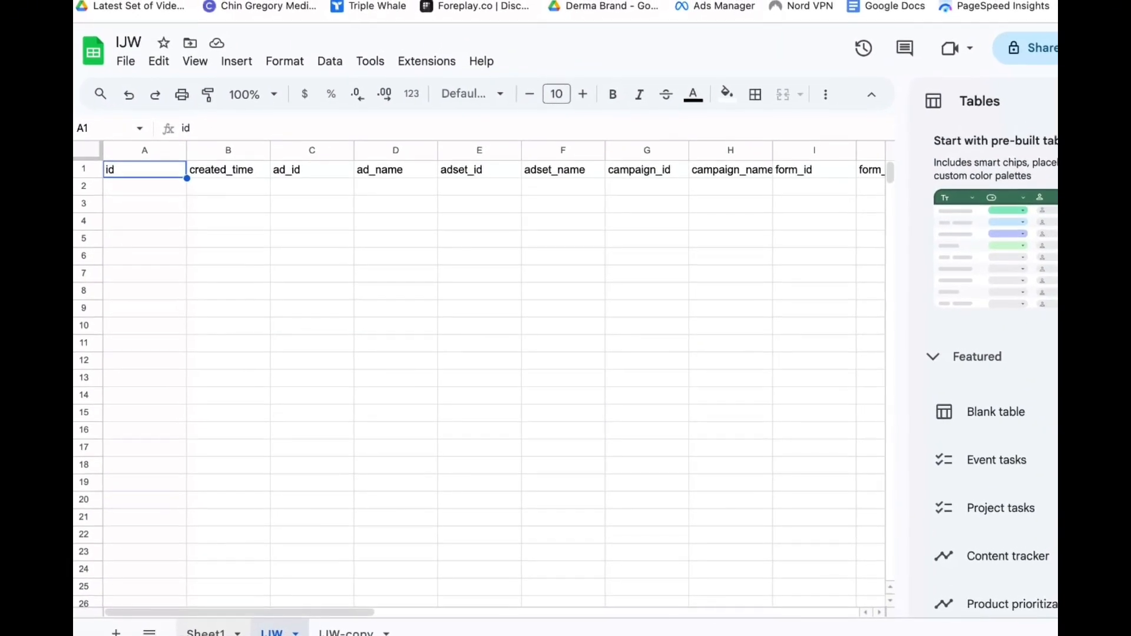
{"action": "left_click", "coordinate": [209, 628]}
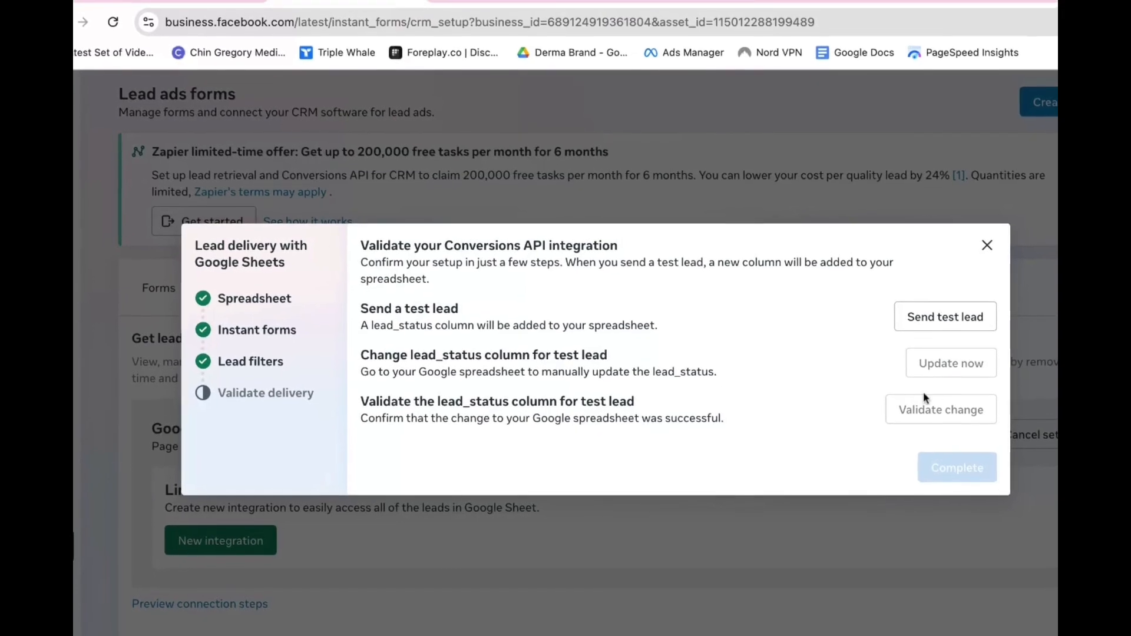
{"action": "left_click", "coordinate": [943, 323]}
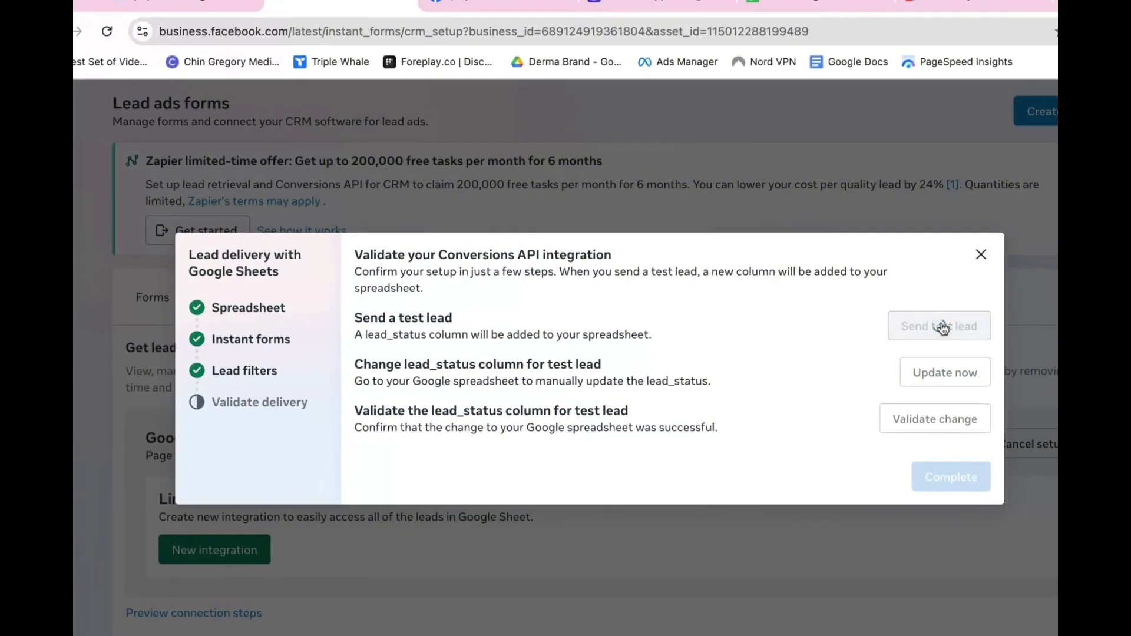
{"action": "scroll", "coordinate": [566, 480], "scroll_direction": "down", "scroll_amount": 2}
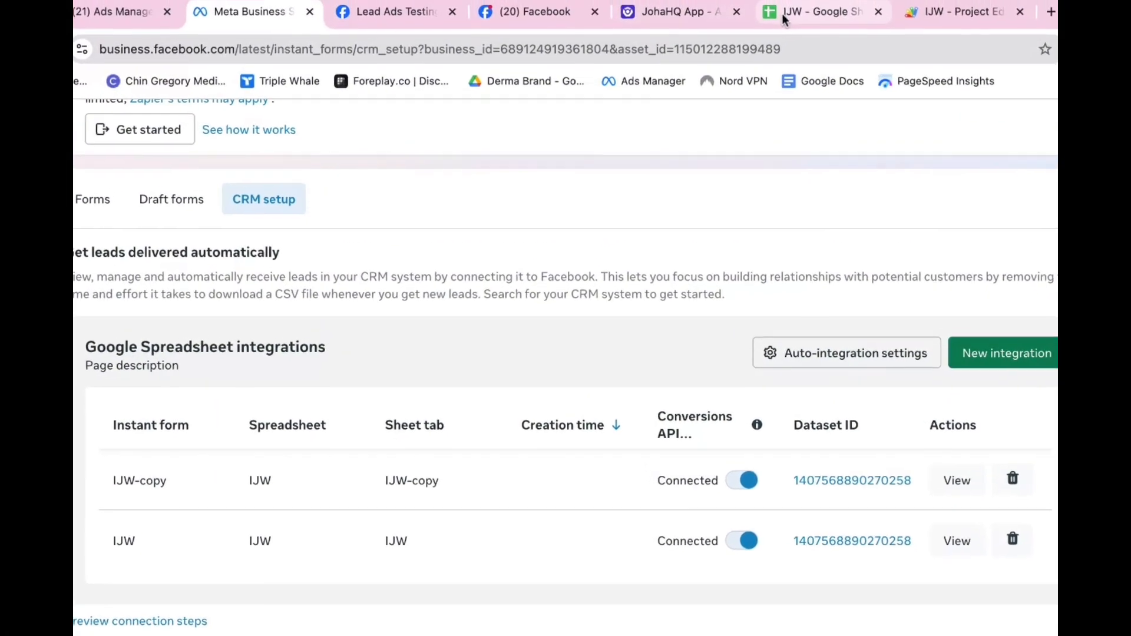
Open the IJW spreadsheet's lead-form sheet and review its headers from id to lead_status
{"action": "left_click", "coordinate": [785, 20]}
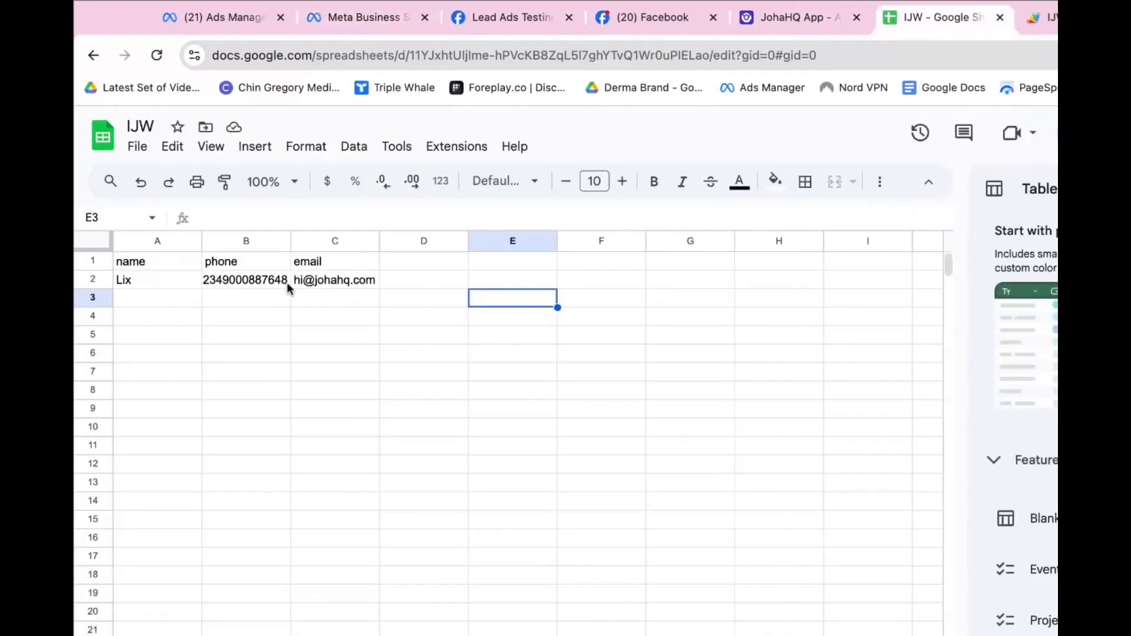
{"action": "key", "text": "alt+Down"}
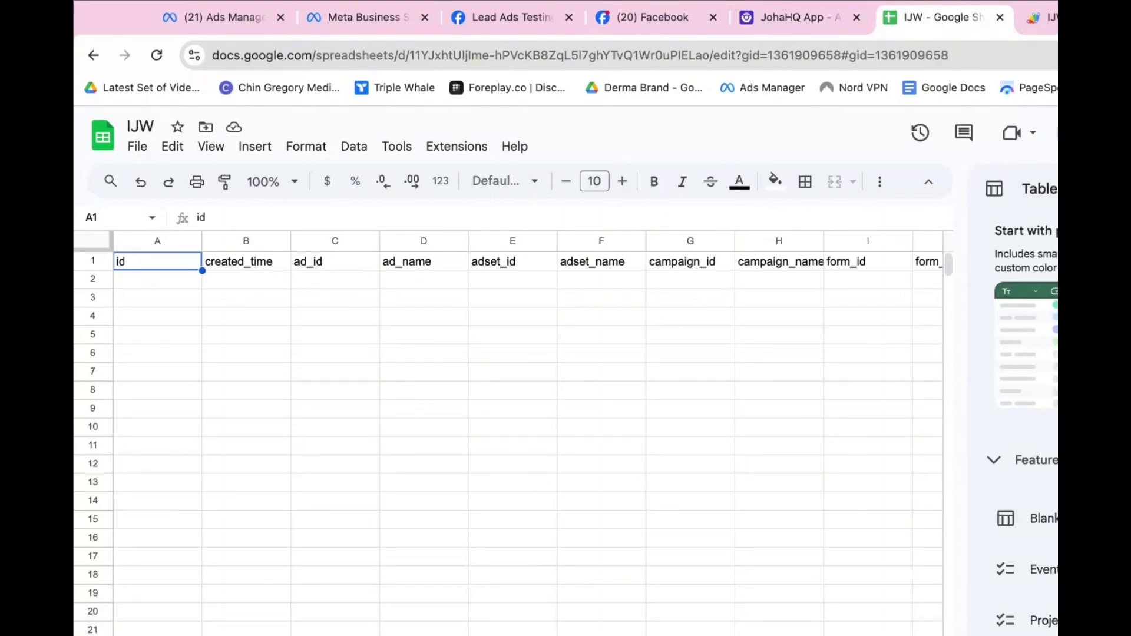
{"action": "scroll", "coordinate": [439, 353], "scroll_direction": "right", "scroll_amount": 10}
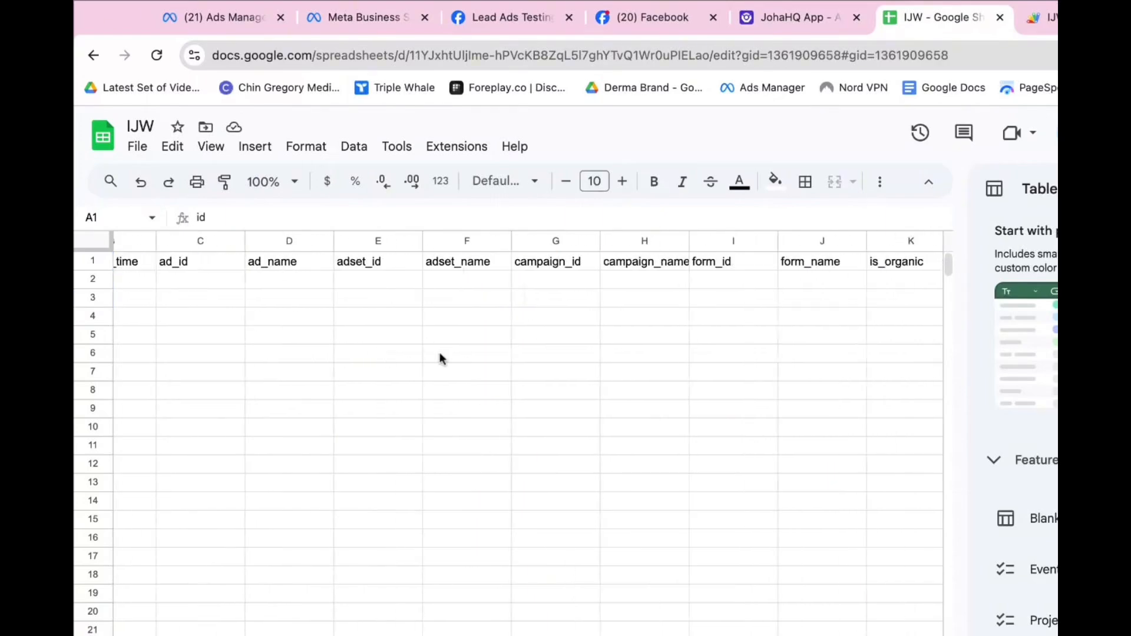
{"action": "scroll", "coordinate": [439, 352], "scroll_direction": "right", "scroll_amount": 6}
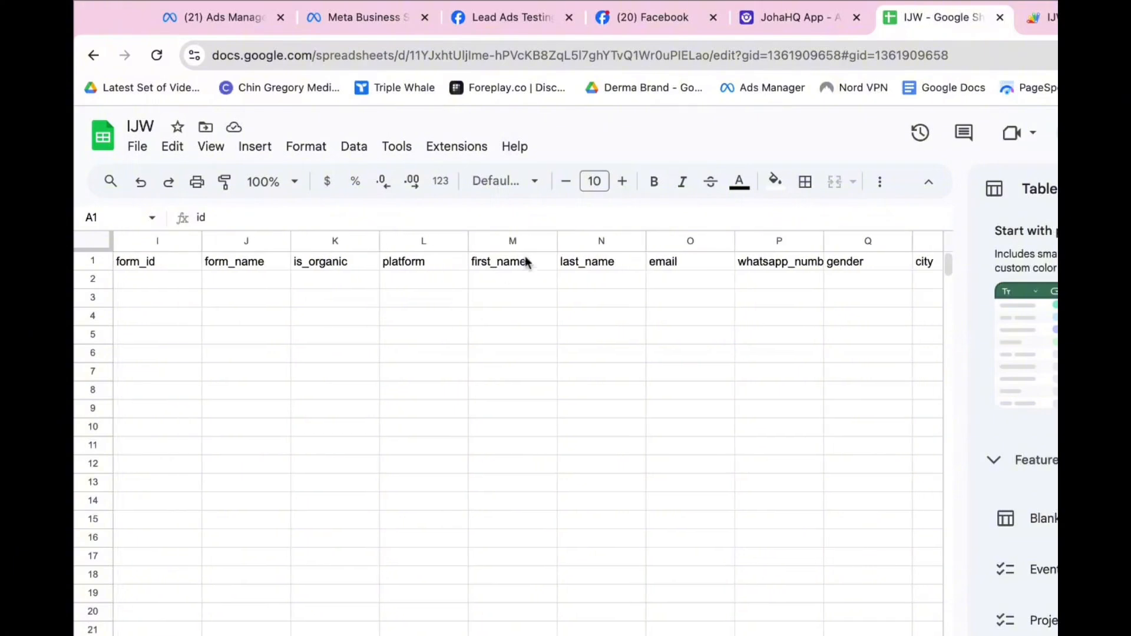
{"action": "scroll", "coordinate": [692, 465], "scroll_direction": "right", "scroll_amount": 6}
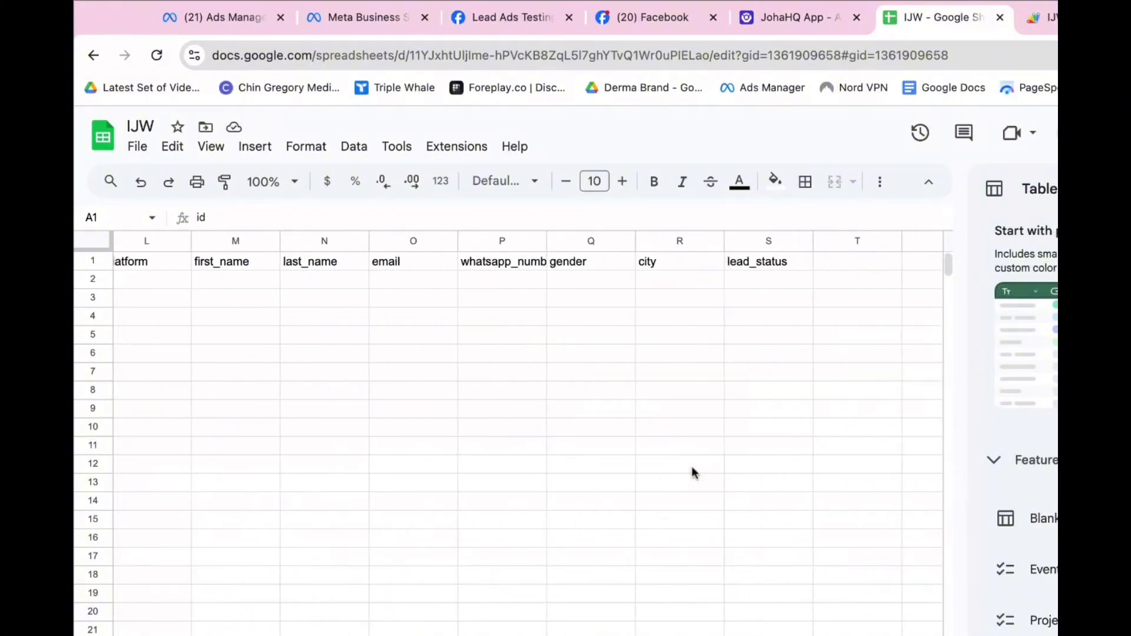
{"action": "scroll", "coordinate": [694, 469], "scroll_direction": "left", "scroll_amount": 2}
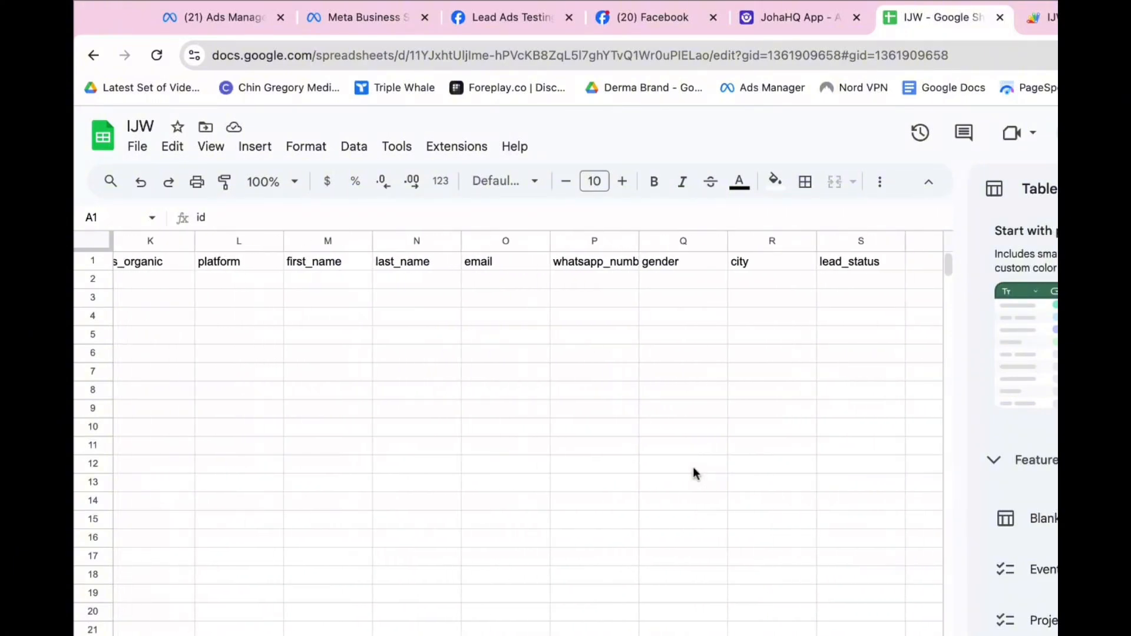
{"action": "scroll", "coordinate": [693, 467], "scroll_direction": "left", "scroll_amount": 1}
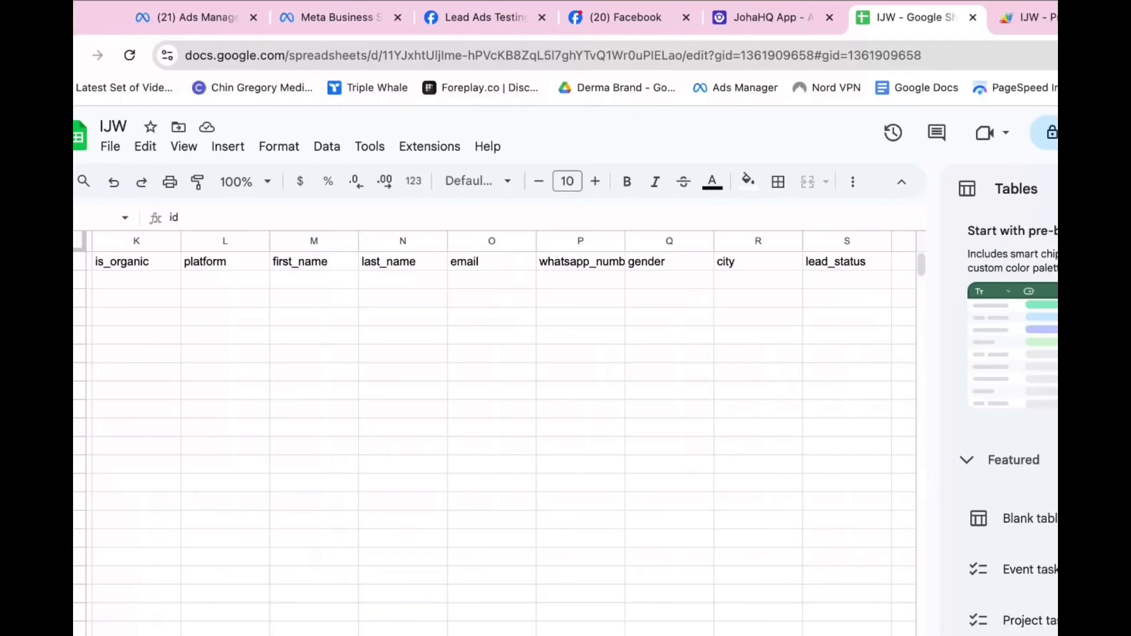
Change the payload's name lookup key to first_name, copied from the sheet header
{"action": "left_click", "coordinate": [858, 17]}
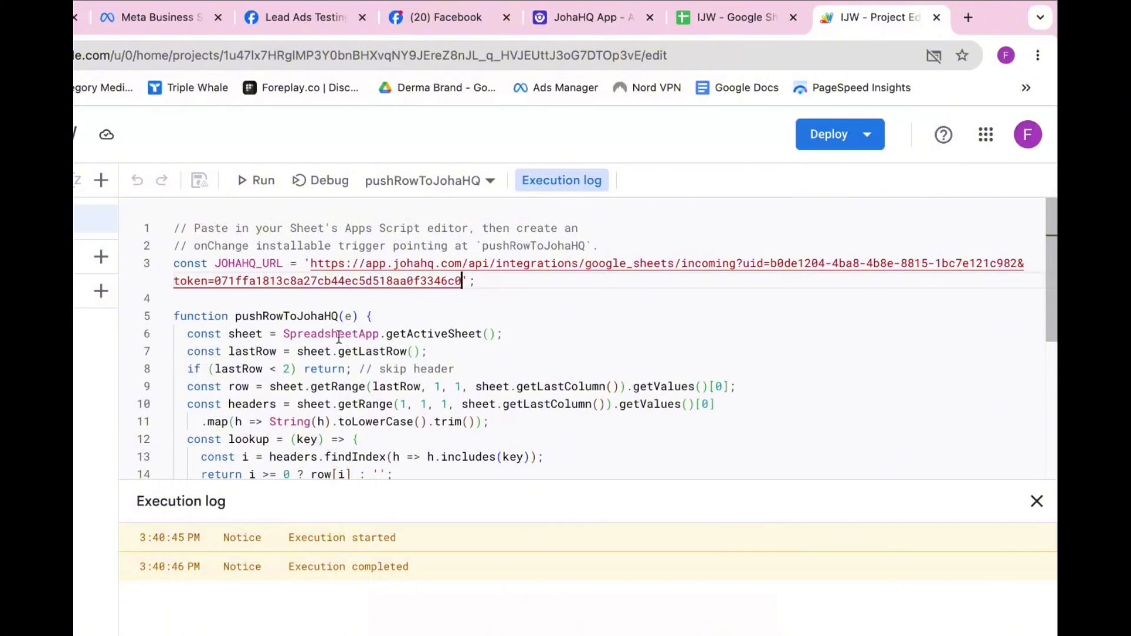
{"action": "scroll", "coordinate": [326, 415], "scroll_direction": "down", "scroll_amount": 4}
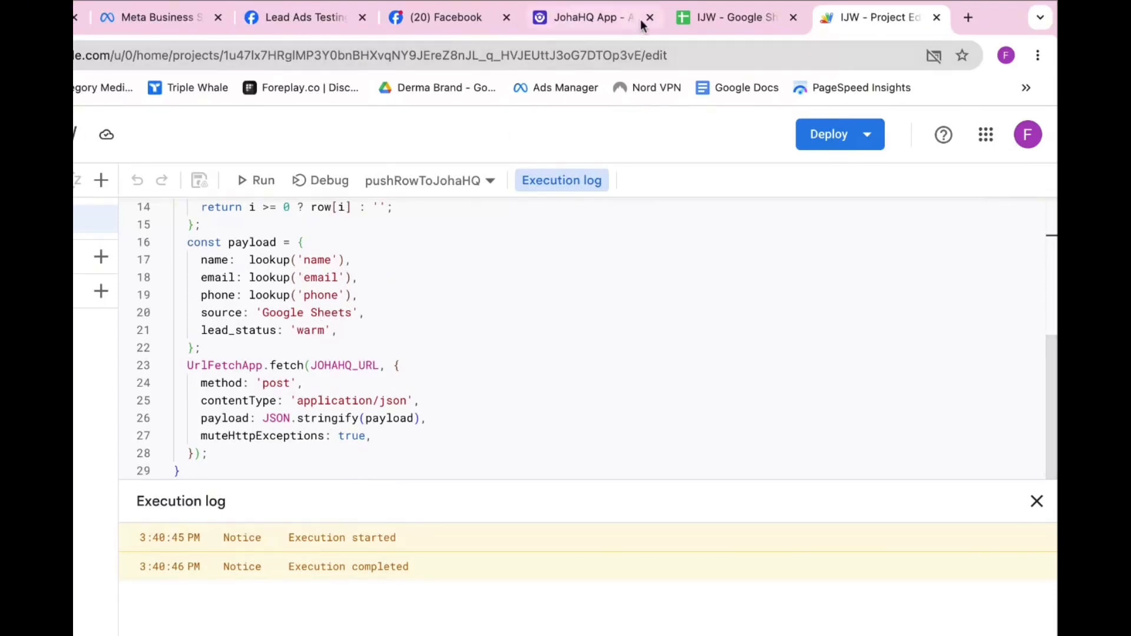
{"action": "left_click", "coordinate": [736, 17]}
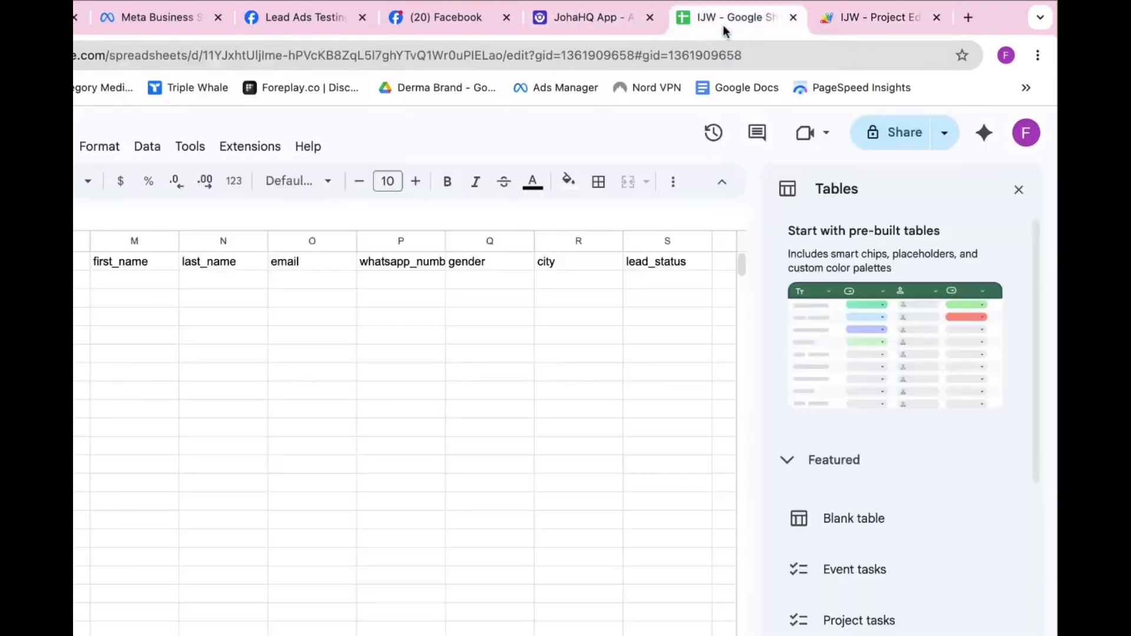
{"action": "left_click", "coordinate": [129, 264]}
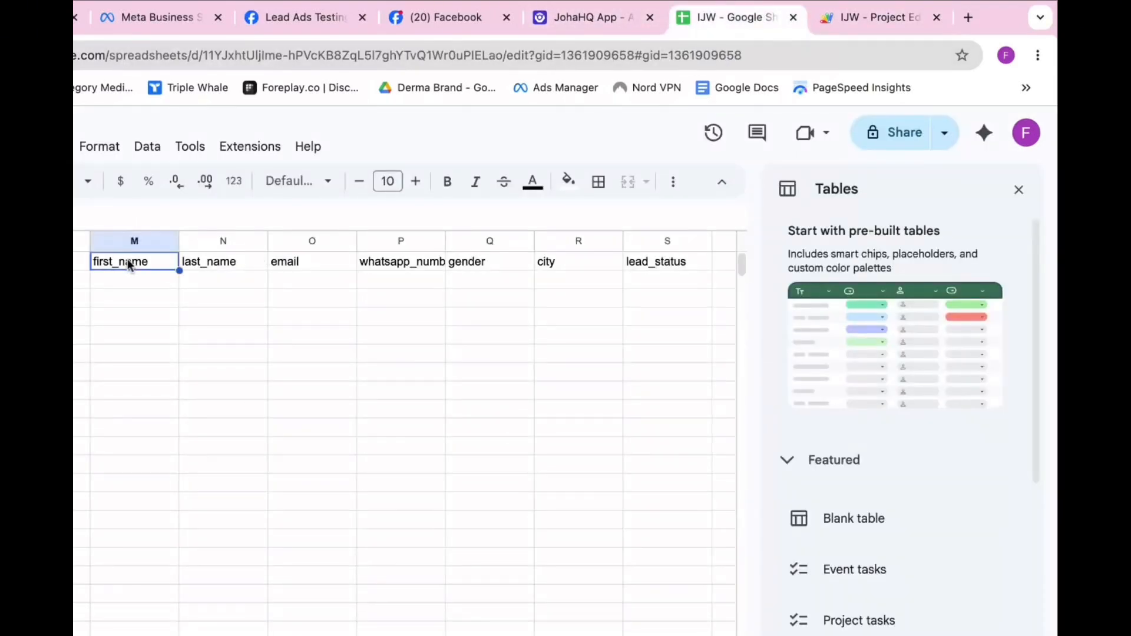
{"action": "left_click", "coordinate": [868, 22]}
{"action": "double_click", "coordinate": [317, 261]}
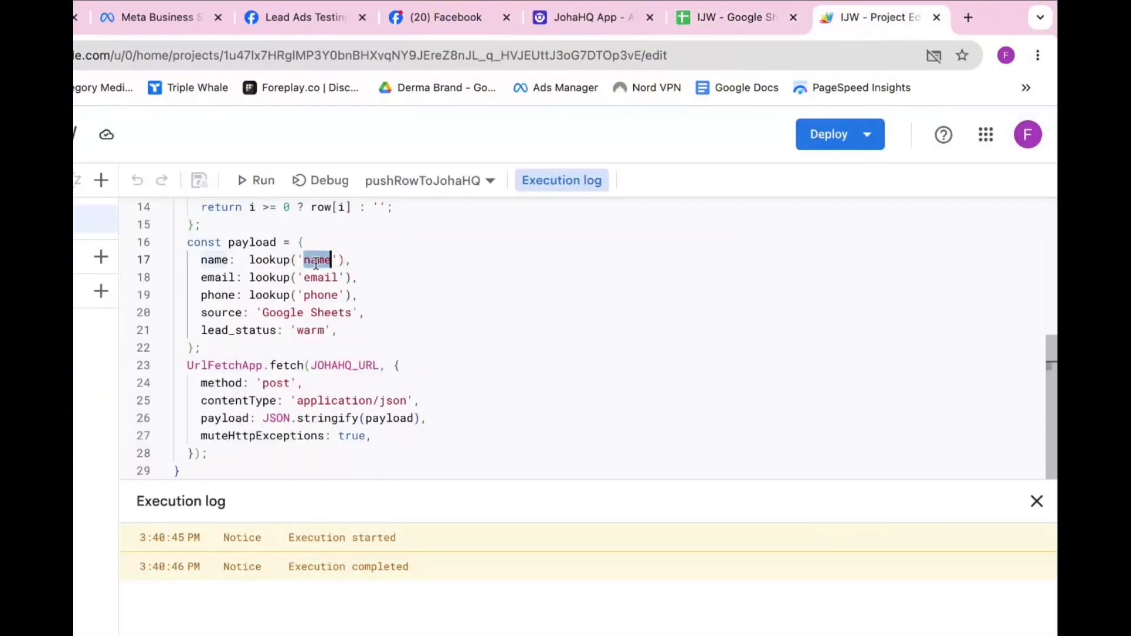
{"action": "type", "text": "first_name"}
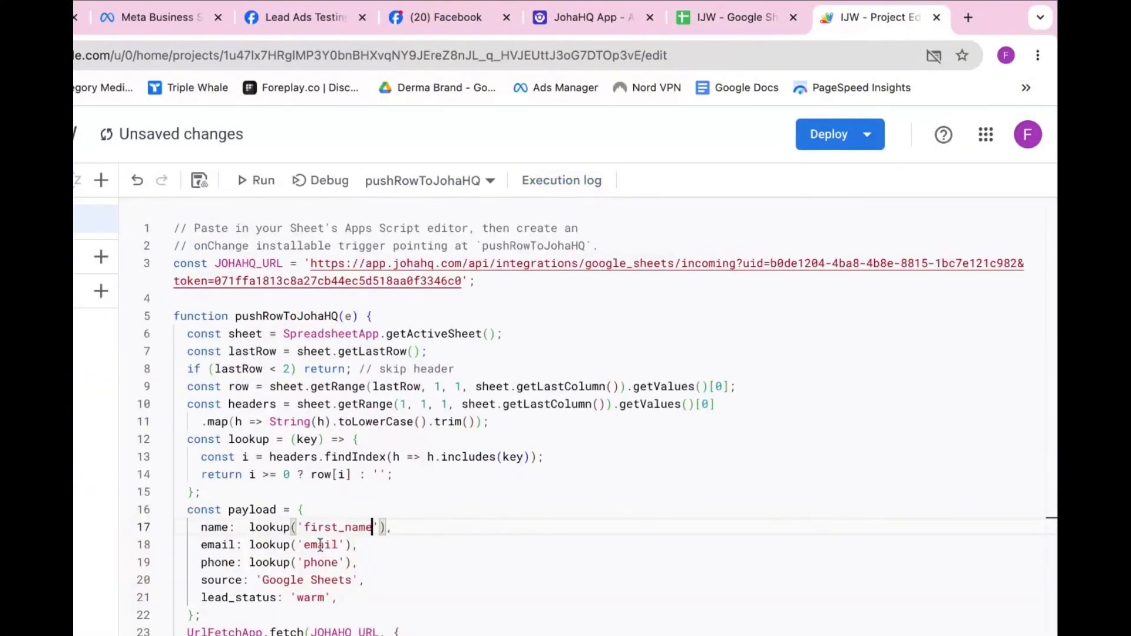
Change the phone lookup key on line 19 to whatsapp_number
{"action": "left_click", "coordinate": [710, 23]}
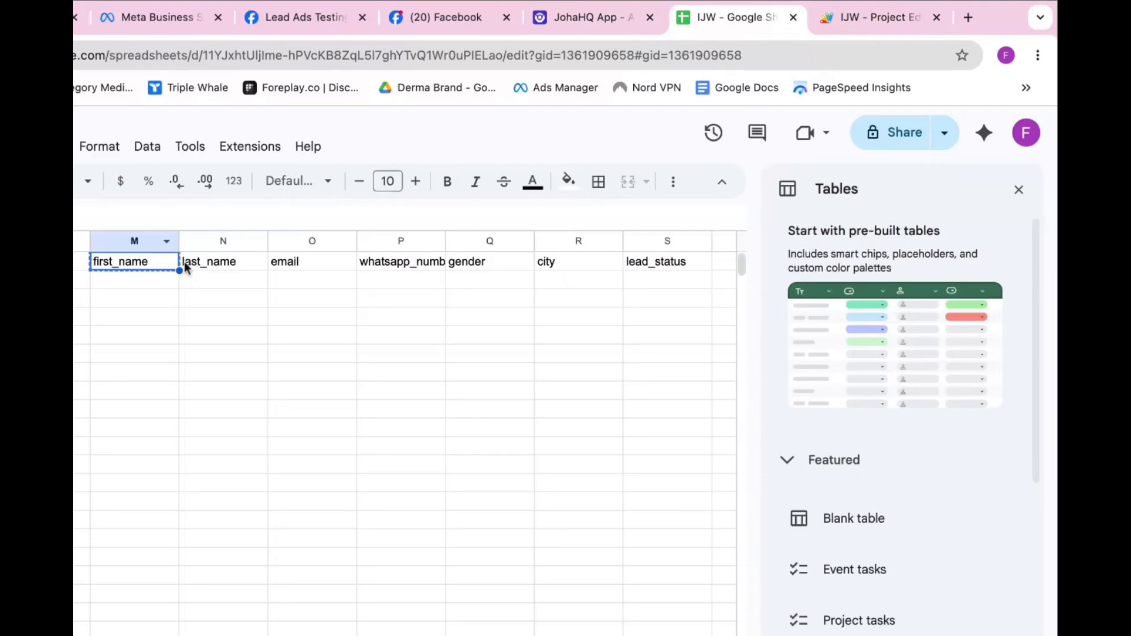
{"action": "left_click", "coordinate": [394, 263]}
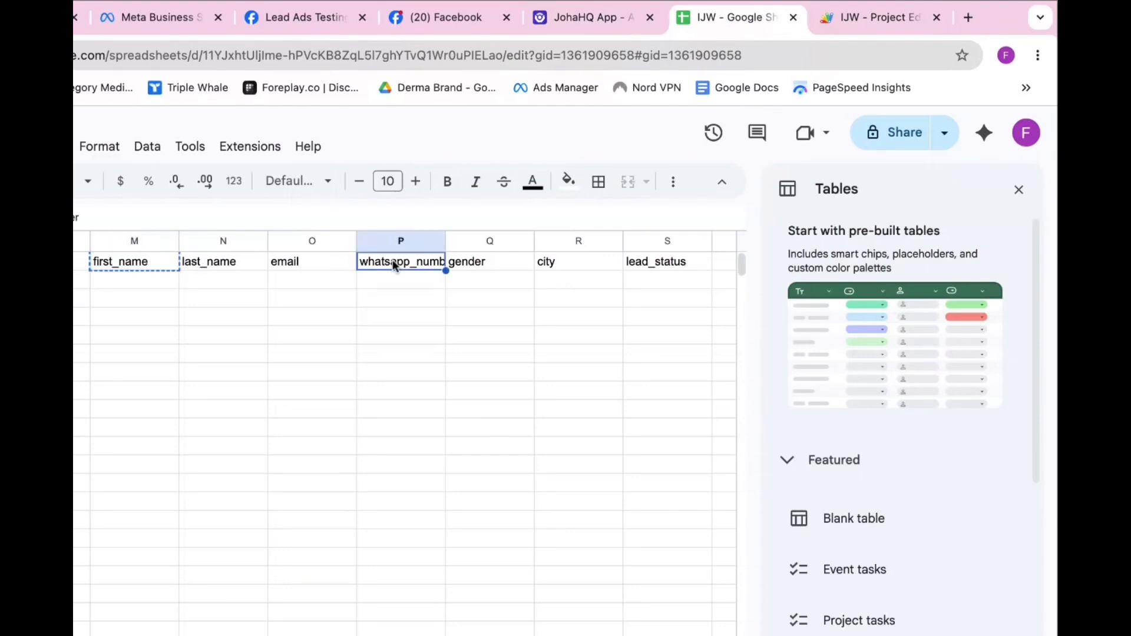
{"action": "left_click", "coordinate": [883, 17]}
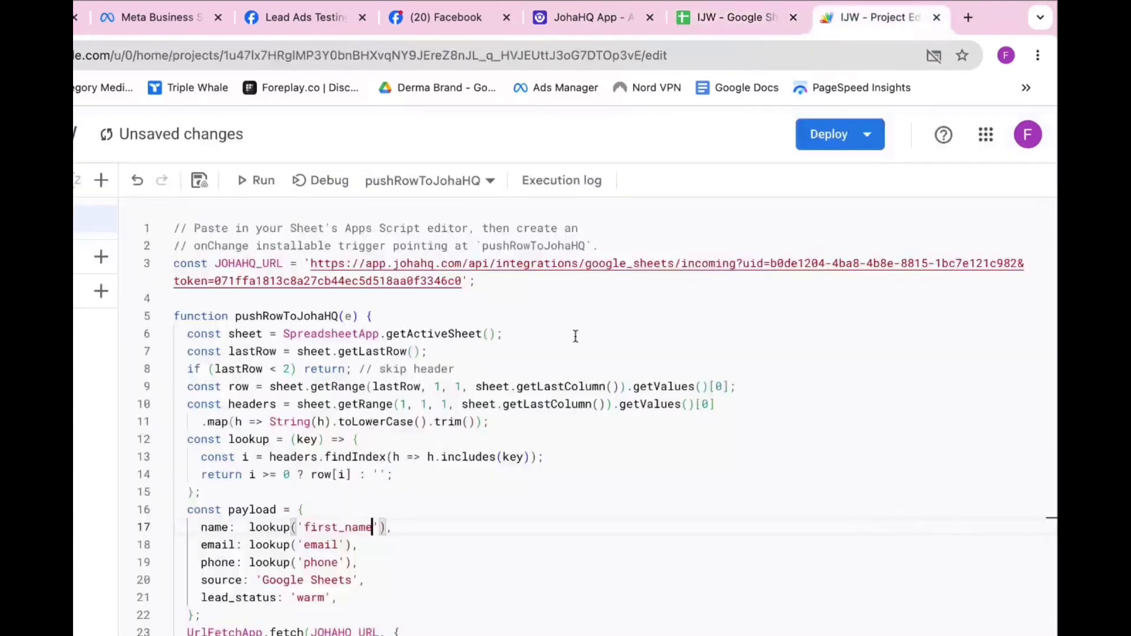
{"action": "double_click", "coordinate": [324, 562]}
{"action": "type", "text": "whatsapp_number"}
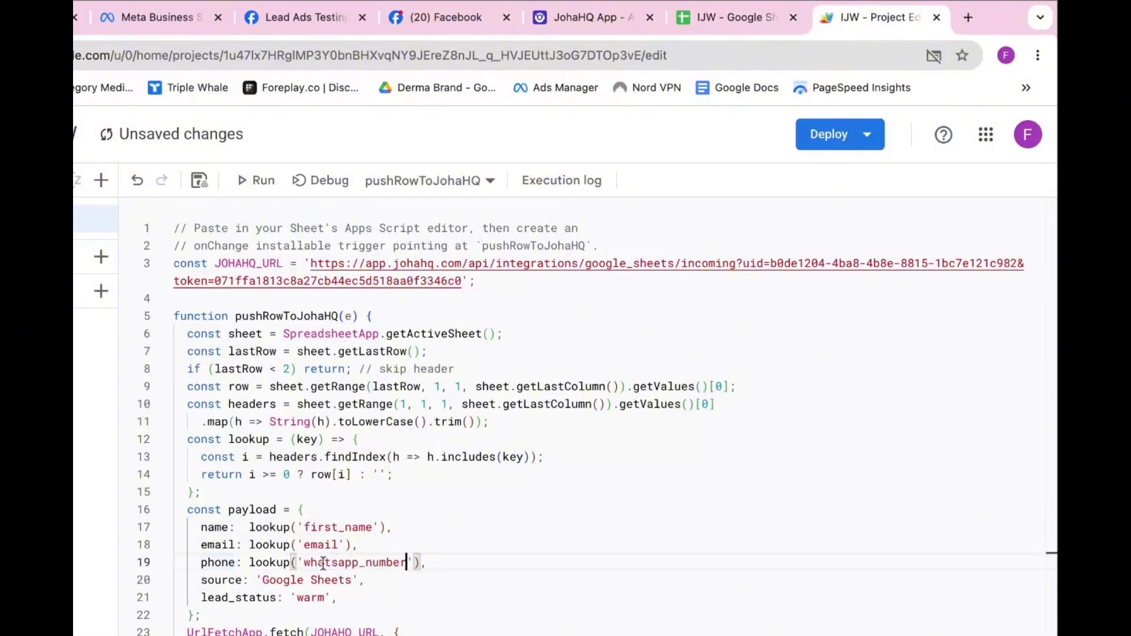
Duplicate the phone lookup line onto line 20
{"action": "left_click", "coordinate": [503, 576]}
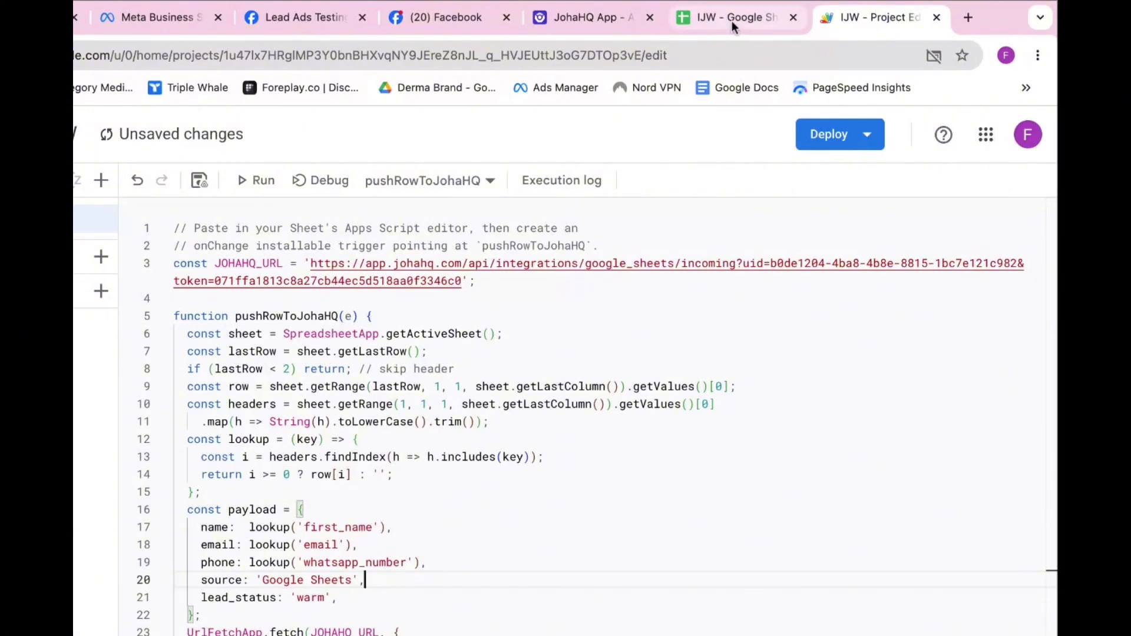
{"action": "left_click", "coordinate": [465, 558]}
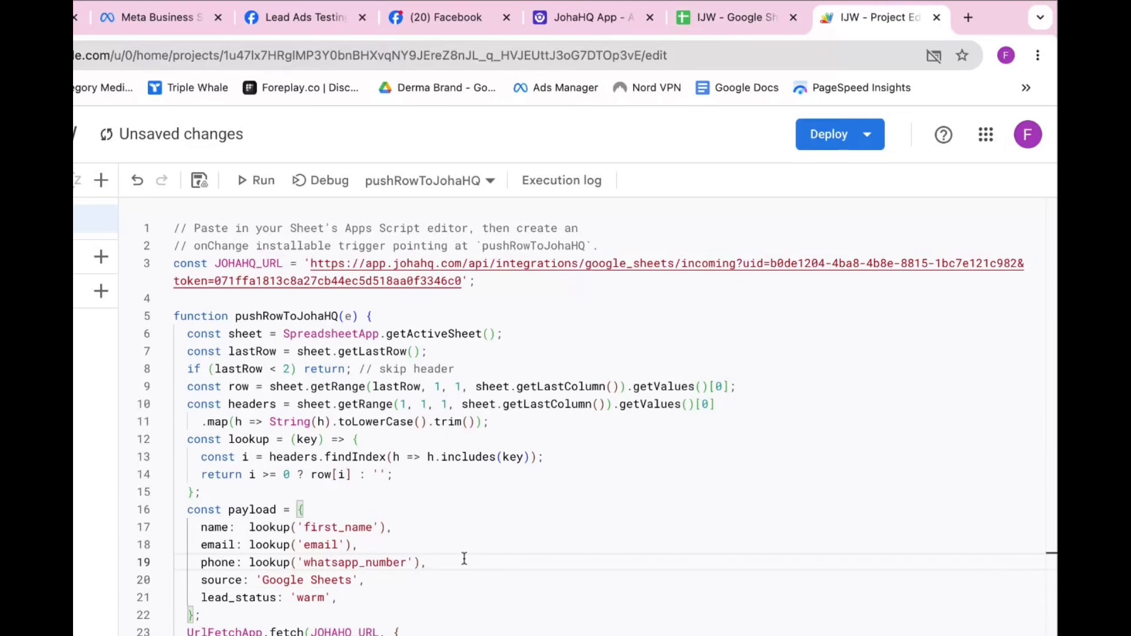
{"action": "left_click_drag", "start_coordinate": [201, 564], "coordinate": [421, 564]}
{"action": "left_click", "coordinate": [462, 557]}
{"action": "key", "text": "Return"}
{"action": "type", "text": "phone: lookup('whatsapp_number'),"}
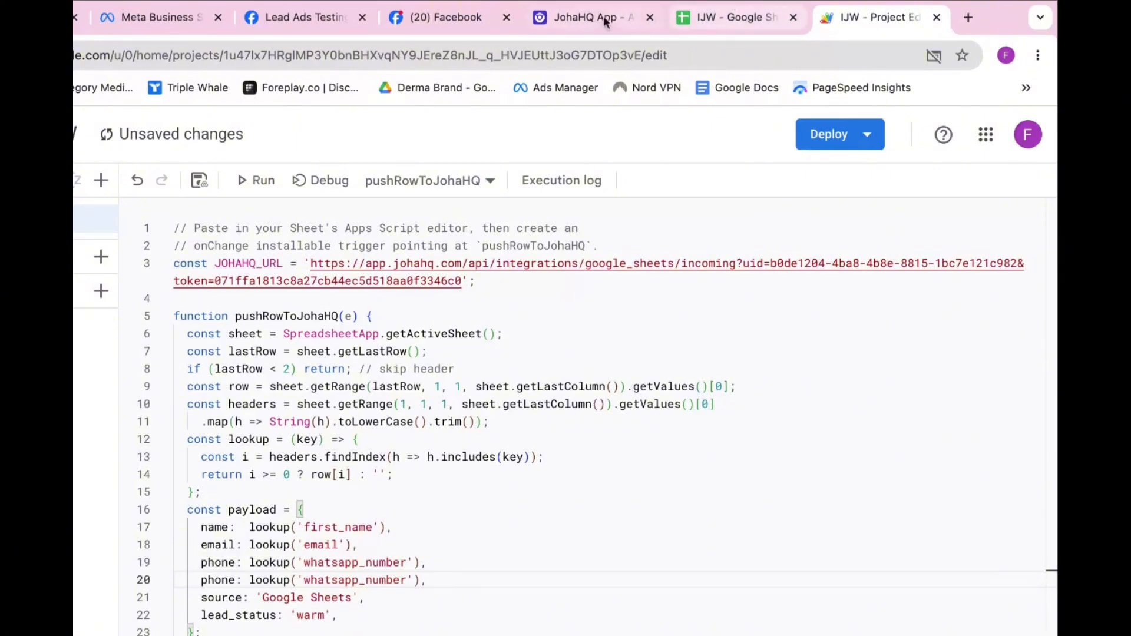
Turn the duplicated line 20 into gender: lookup('gender')
{"action": "left_click", "coordinate": [726, 19]}
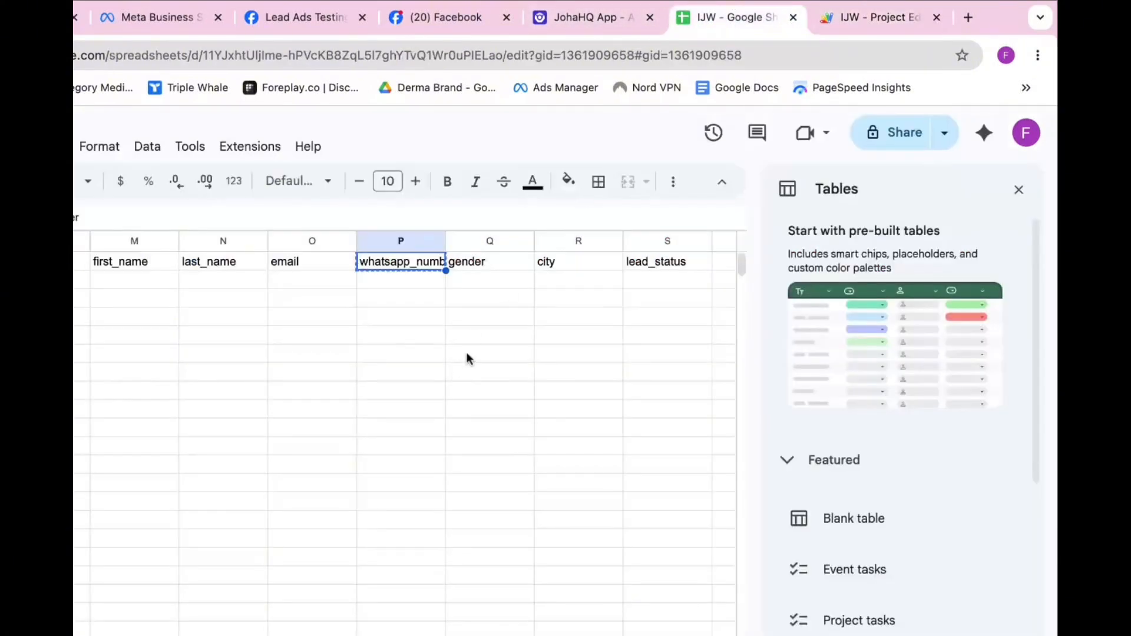
{"action": "left_click", "coordinate": [473, 262]}
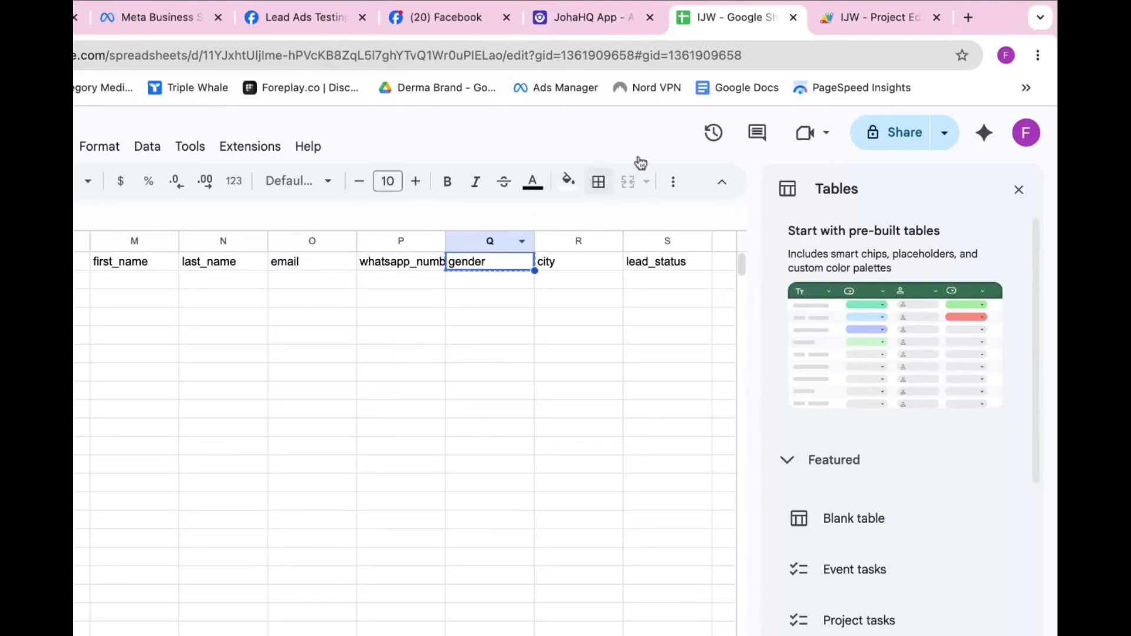
{"action": "left_click", "coordinate": [873, 18]}
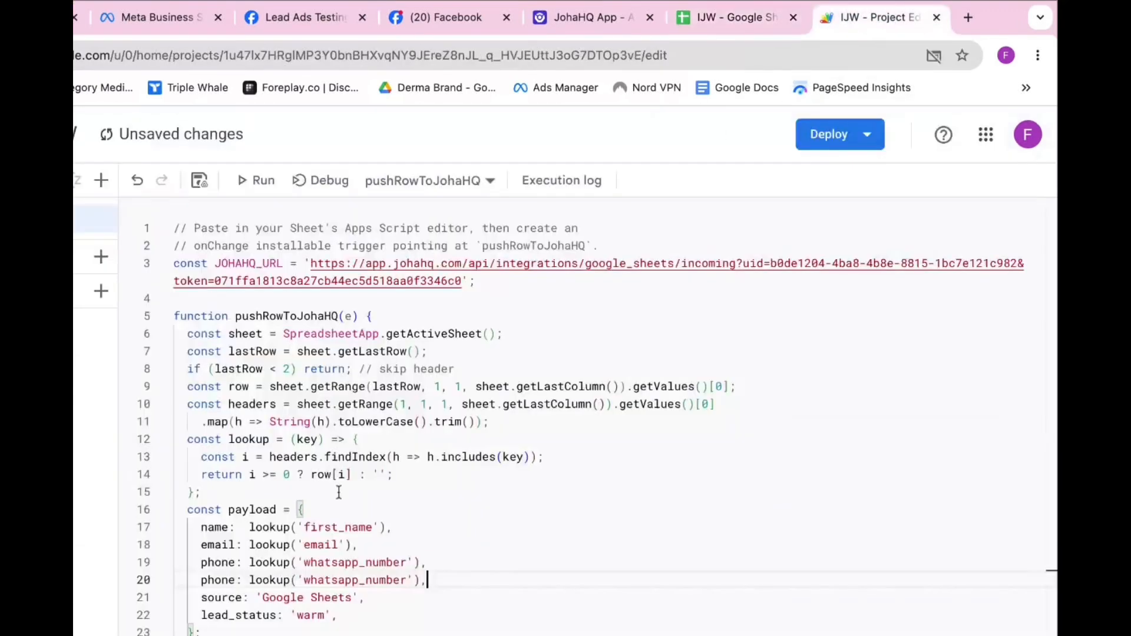
{"action": "double_click", "coordinate": [217, 580]}
{"action": "type", "text": "gender"}
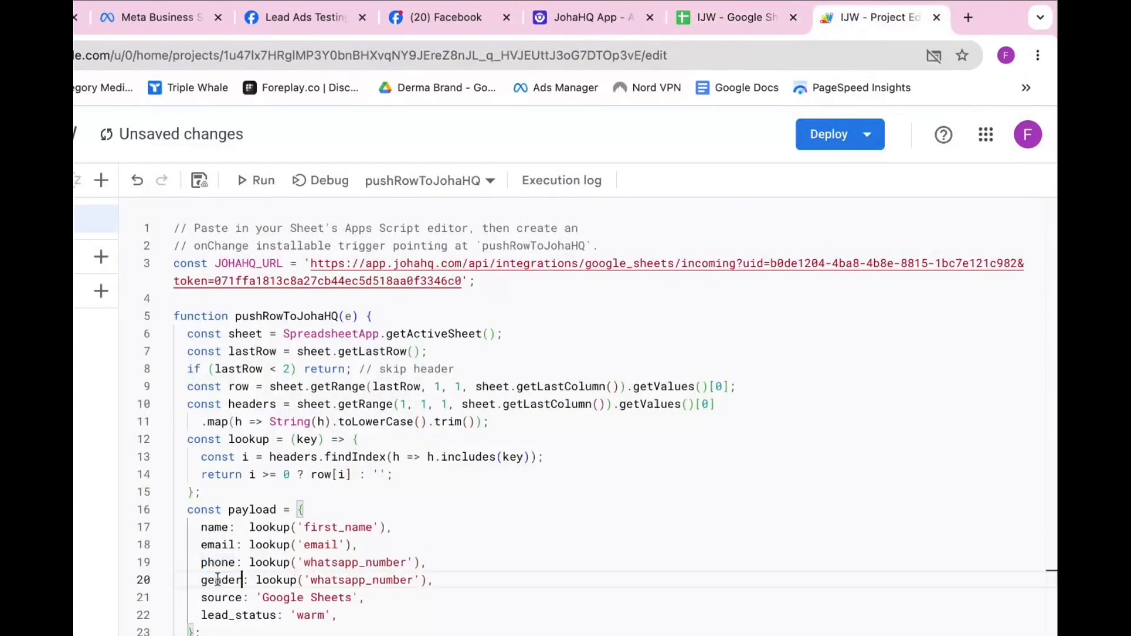
{"action": "double_click", "coordinate": [346, 576]}
{"action": "type", "text": "gender"}
Copy the gender lookup line onto a new line 21
{"action": "left_click", "coordinate": [435, 580]}
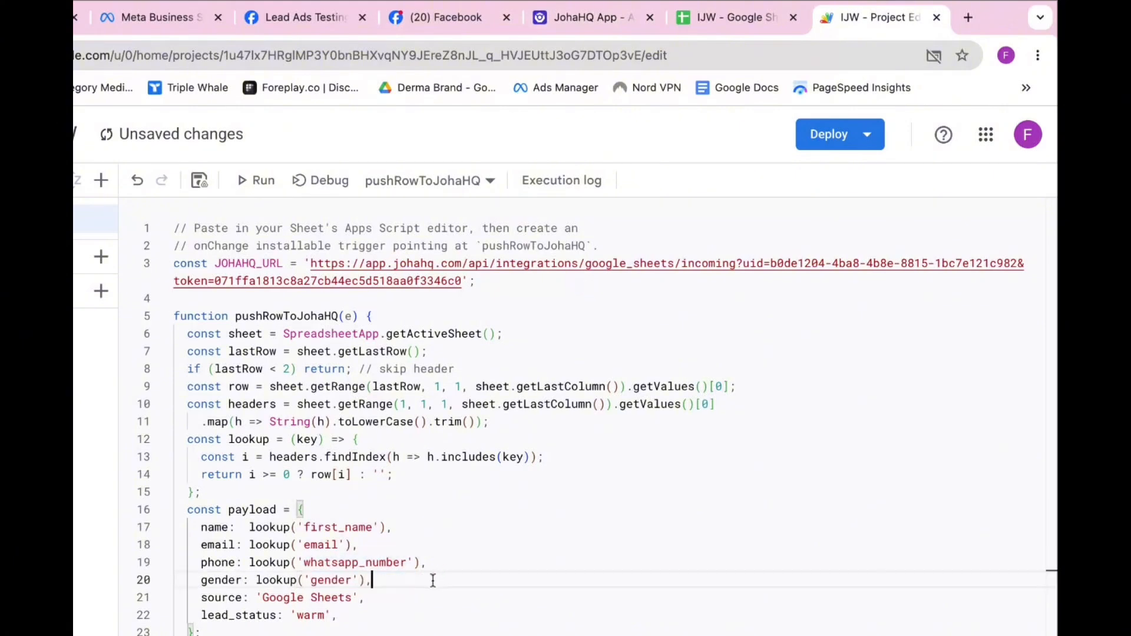
{"action": "key", "text": "Return"}
{"action": "double_click", "coordinate": [221, 580]}
{"action": "key", "text": "shift+End"}
{"action": "key", "text": "ctrl+c"}
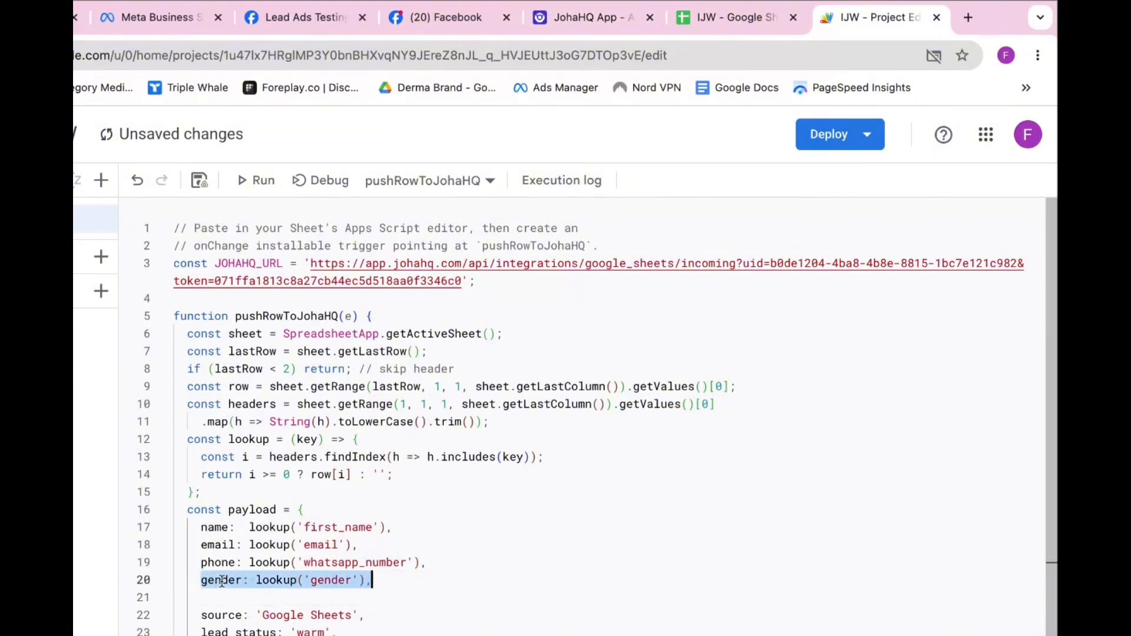
{"action": "left_click", "coordinate": [399, 581]}
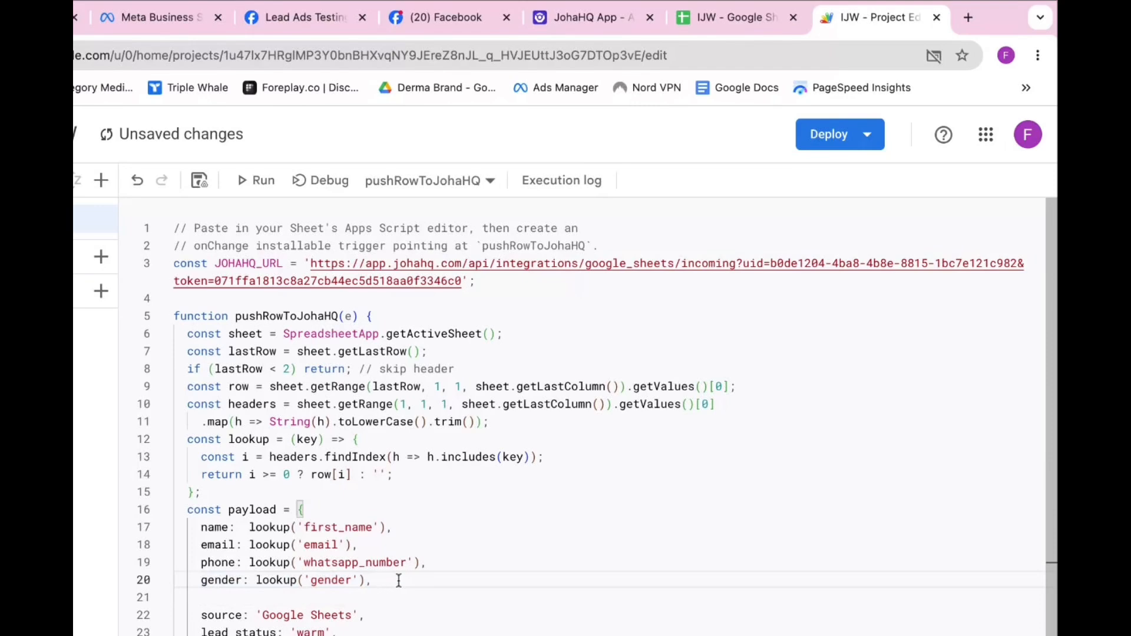
{"action": "key", "text": "Down"}
{"action": "key", "text": "ctrl+v"}
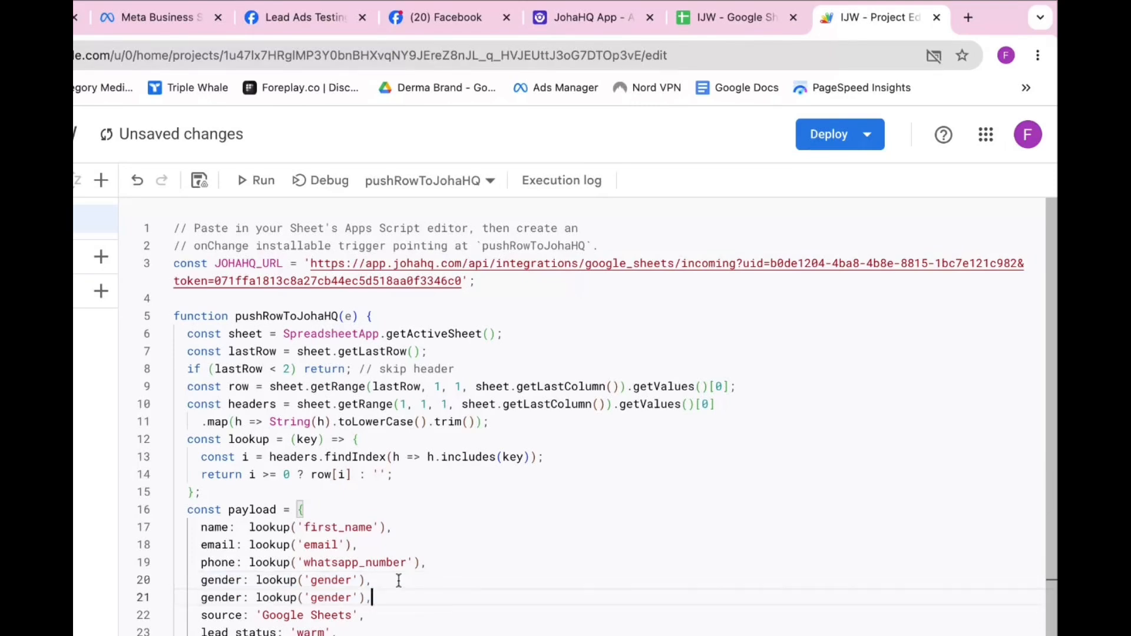
Replace line 21's key and lookup argument with the sheet's city header
{"action": "left_click", "coordinate": [741, 18]}
{"action": "left_click", "coordinate": [571, 262]}
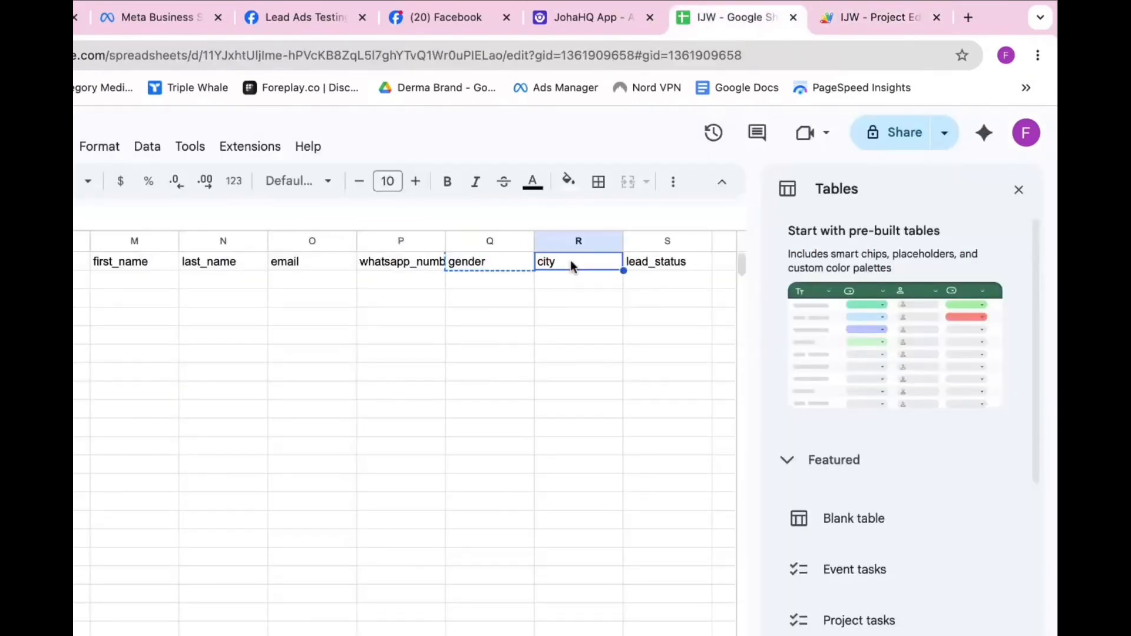
{"action": "key", "text": "ctrl+c"}
{"action": "left_click", "coordinate": [866, 17]}
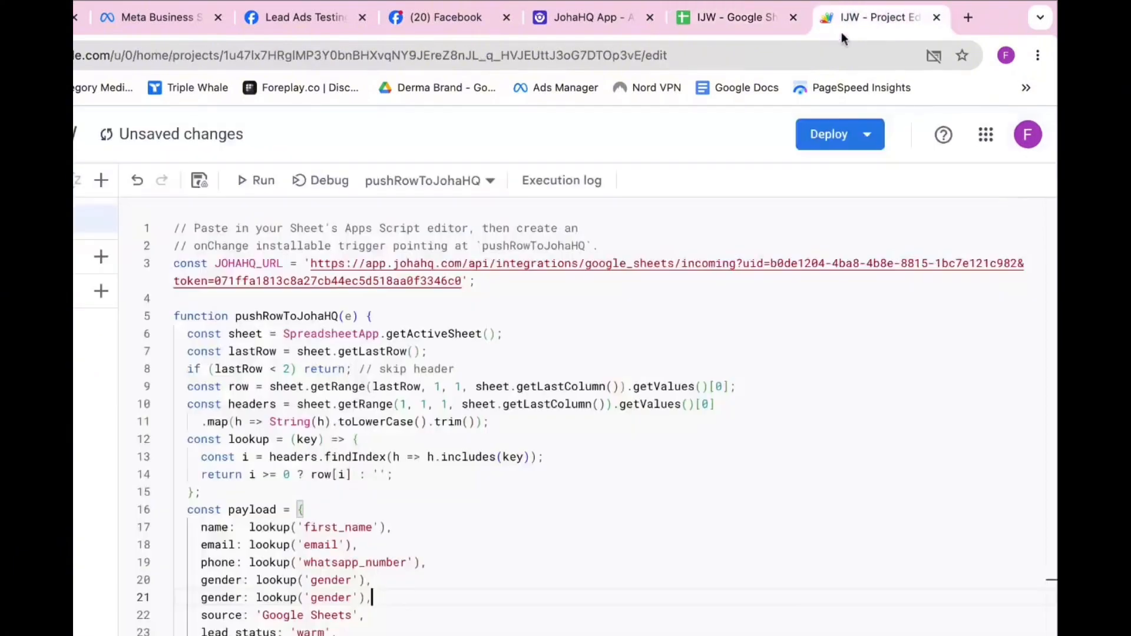
{"action": "double_click", "coordinate": [218, 615]}
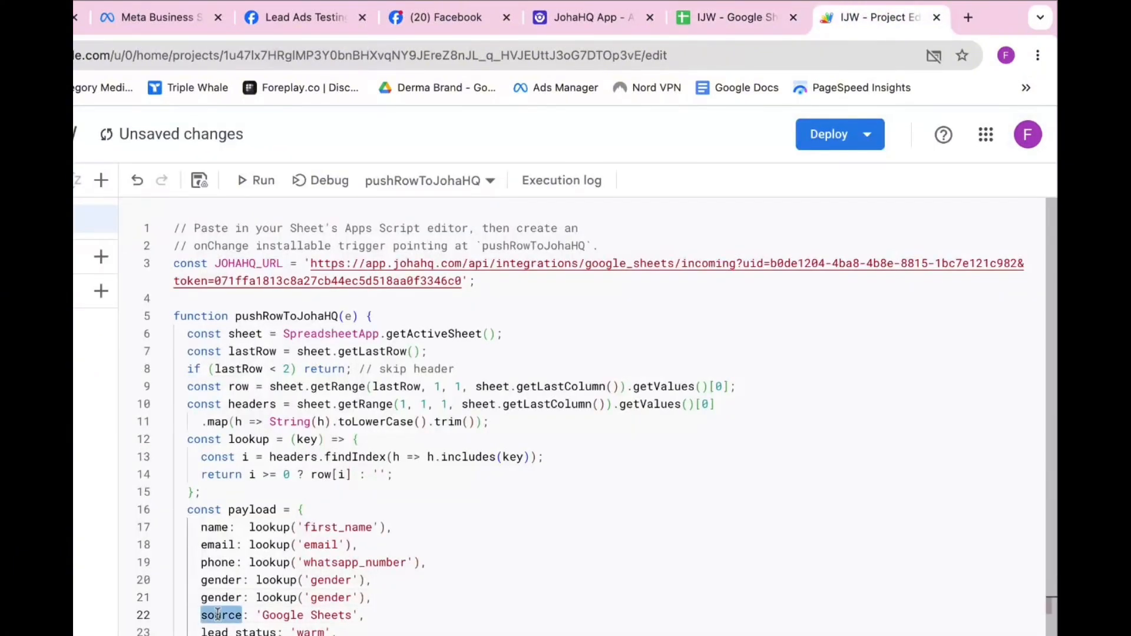
{"action": "double_click", "coordinate": [219, 598]}
{"action": "key", "text": "ctrl+v"}
{"action": "double_click", "coordinate": [316, 597]}
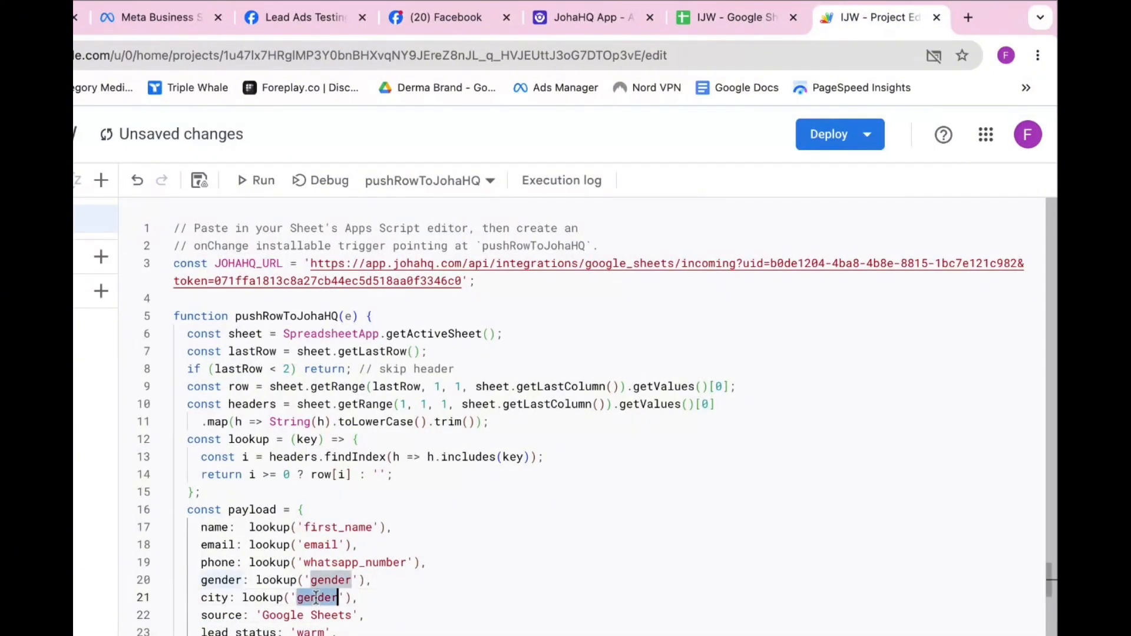
{"action": "key", "text": "ctrl+v"}
Scan the sheet's headers and select the platform header in L1
{"action": "left_click", "coordinate": [731, 17]}
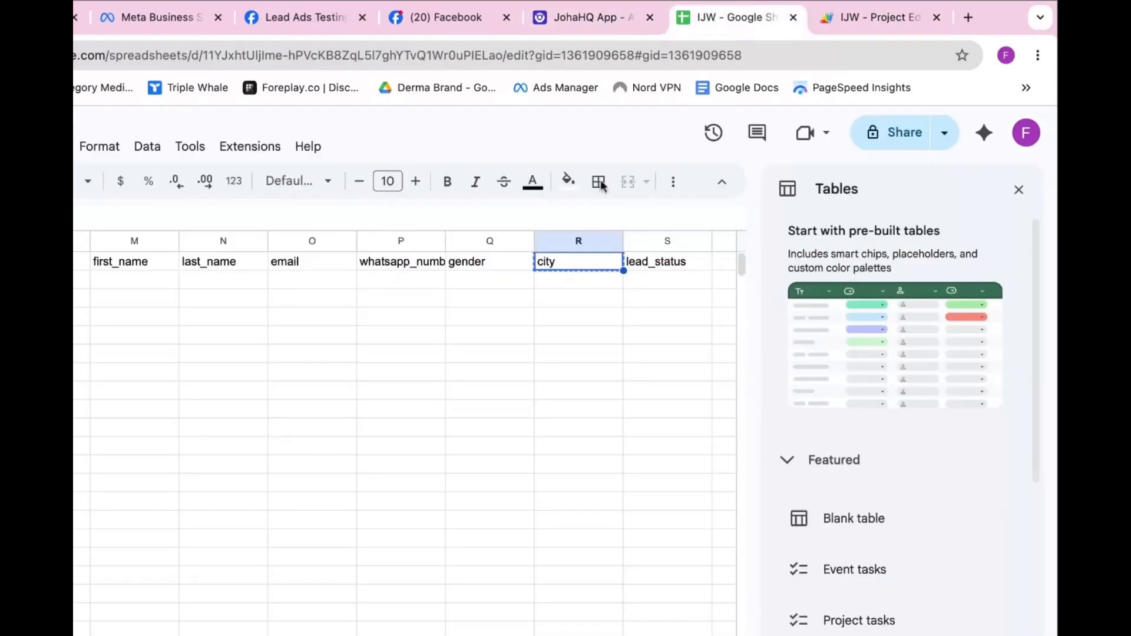
{"action": "scroll", "coordinate": [560, 416], "scroll_direction": "right", "scroll_amount": 5}
{"action": "scroll", "coordinate": [560, 418], "scroll_direction": "left", "scroll_amount": 5}
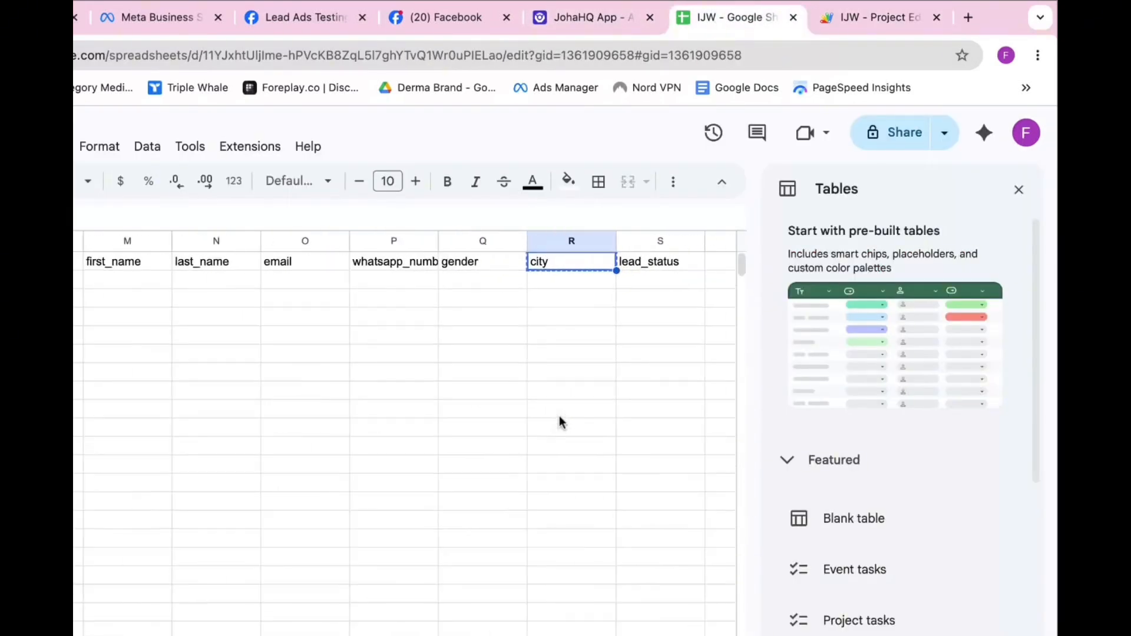
{"action": "scroll", "coordinate": [560, 416], "scroll_direction": "left", "scroll_amount": 5}
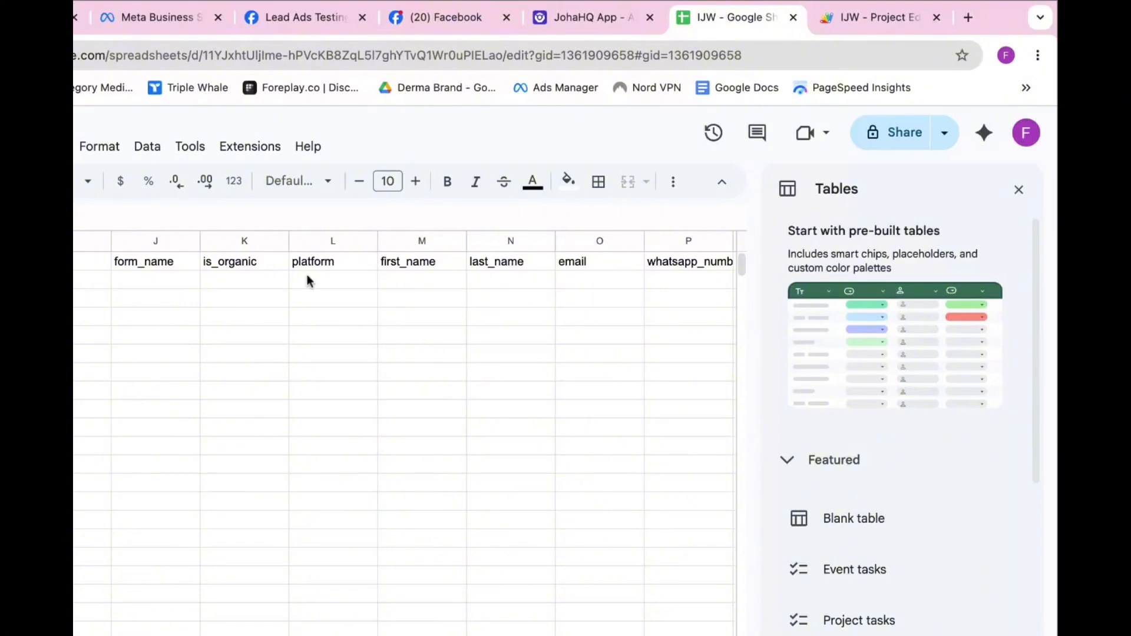
{"action": "scroll", "coordinate": [268, 310], "scroll_direction": "left", "scroll_amount": 6}
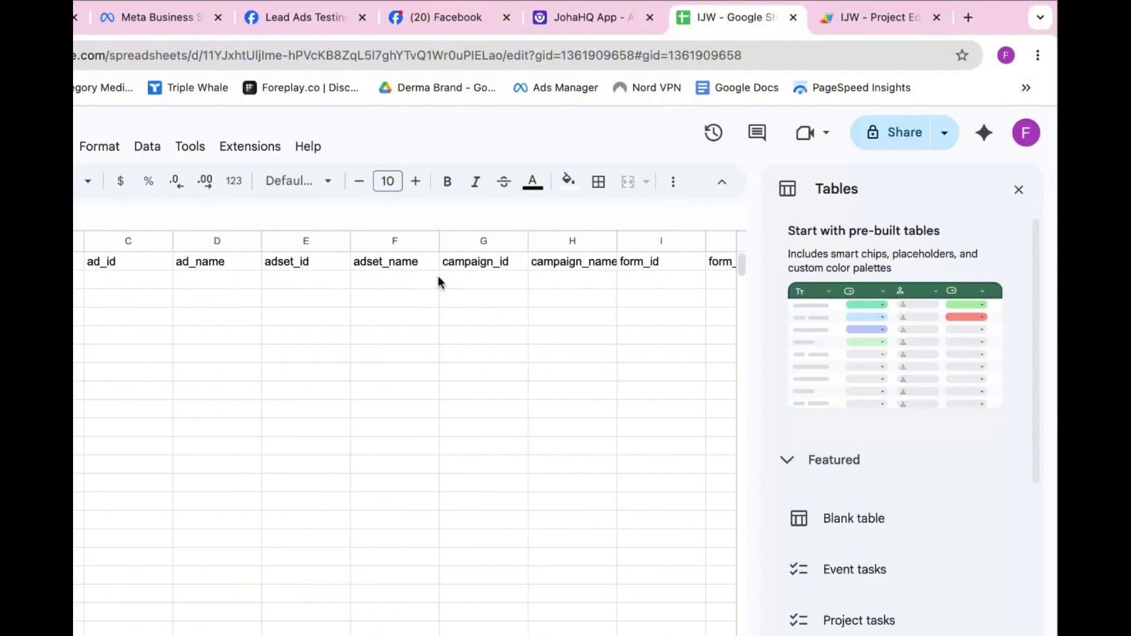
{"action": "scroll", "coordinate": [441, 281], "scroll_direction": "right", "scroll_amount": 6}
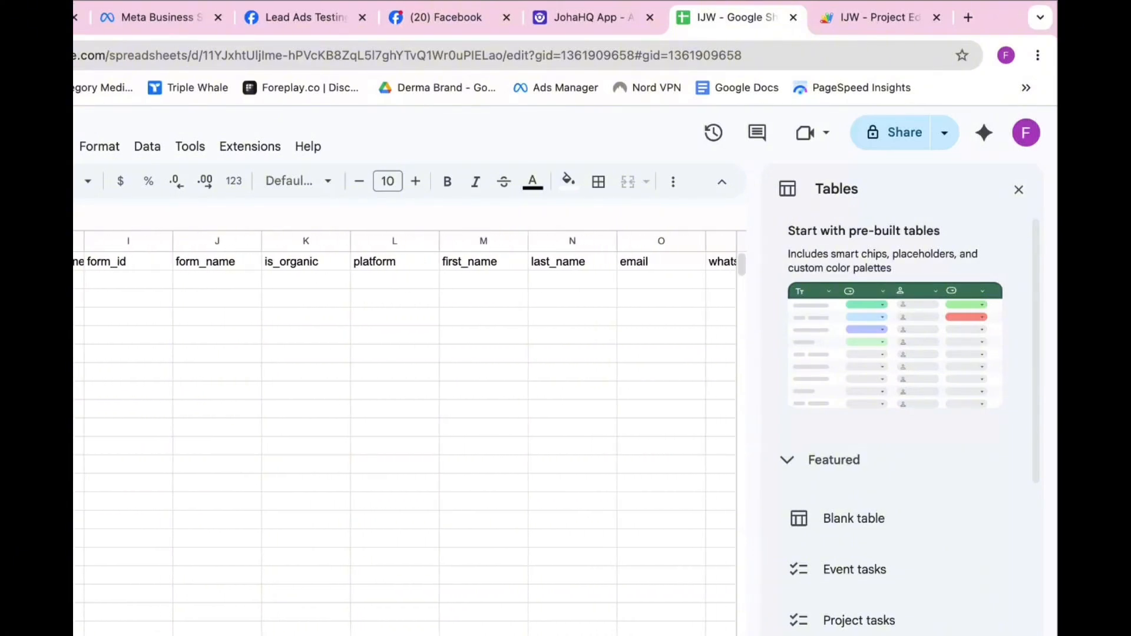
{"action": "scroll", "coordinate": [405, 434], "scroll_direction": "right", "scroll_amount": 2}
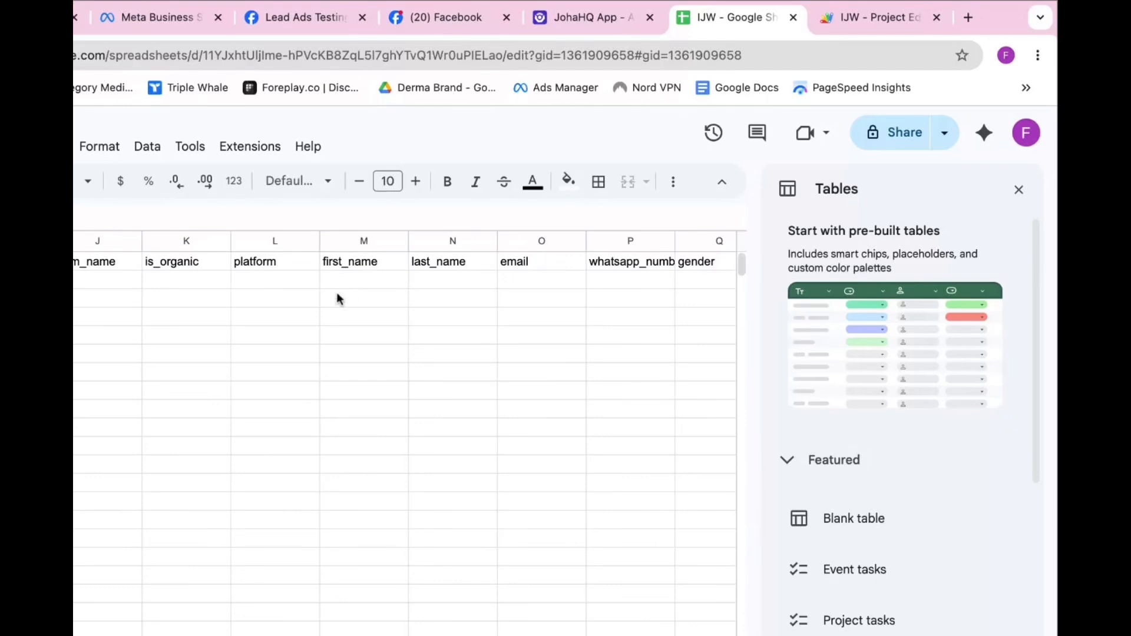
{"action": "scroll", "coordinate": [336, 292], "scroll_direction": "left", "scroll_amount": 1}
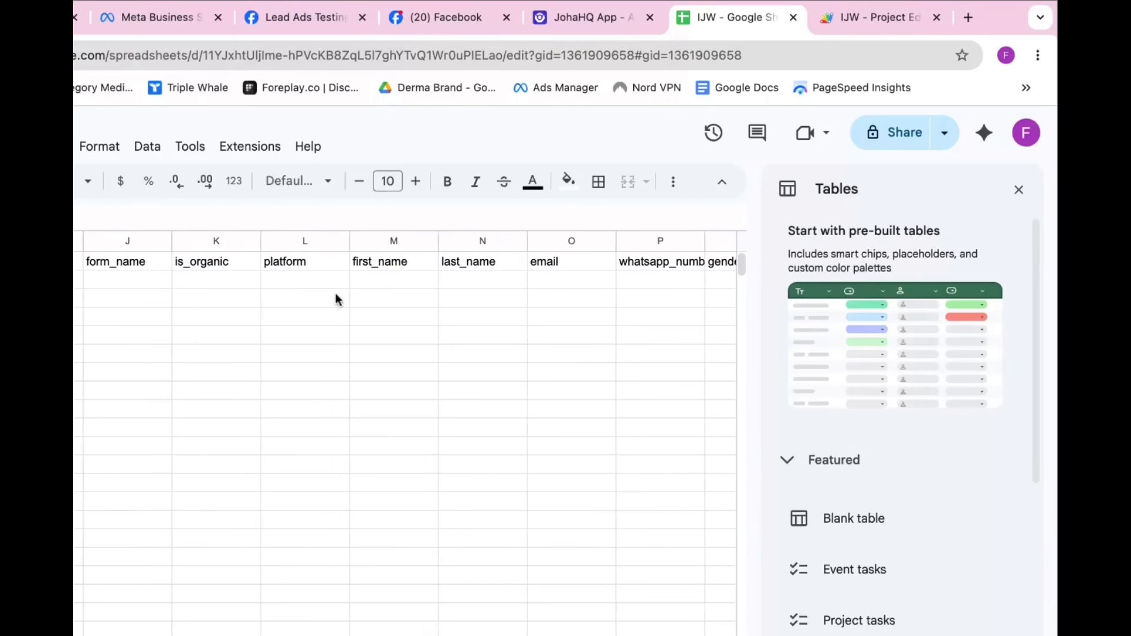
{"action": "left_click", "coordinate": [274, 268]}
Duplicate the city entry from line 21 onto a new line 22
{"action": "left_click", "coordinate": [871, 17]}
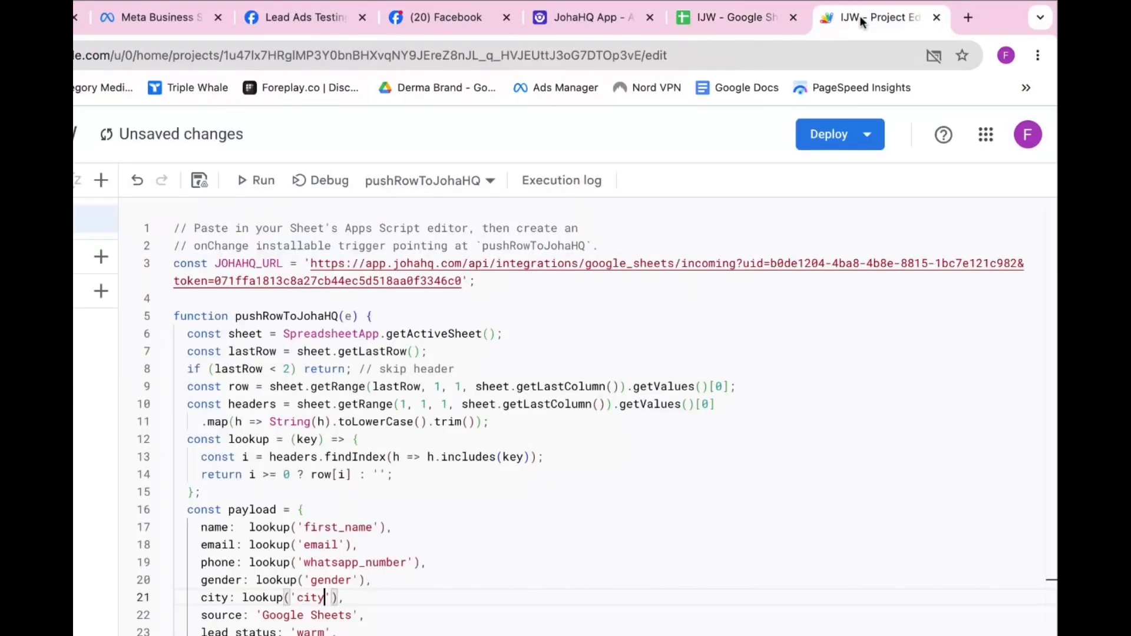
{"action": "key", "text": "End"}
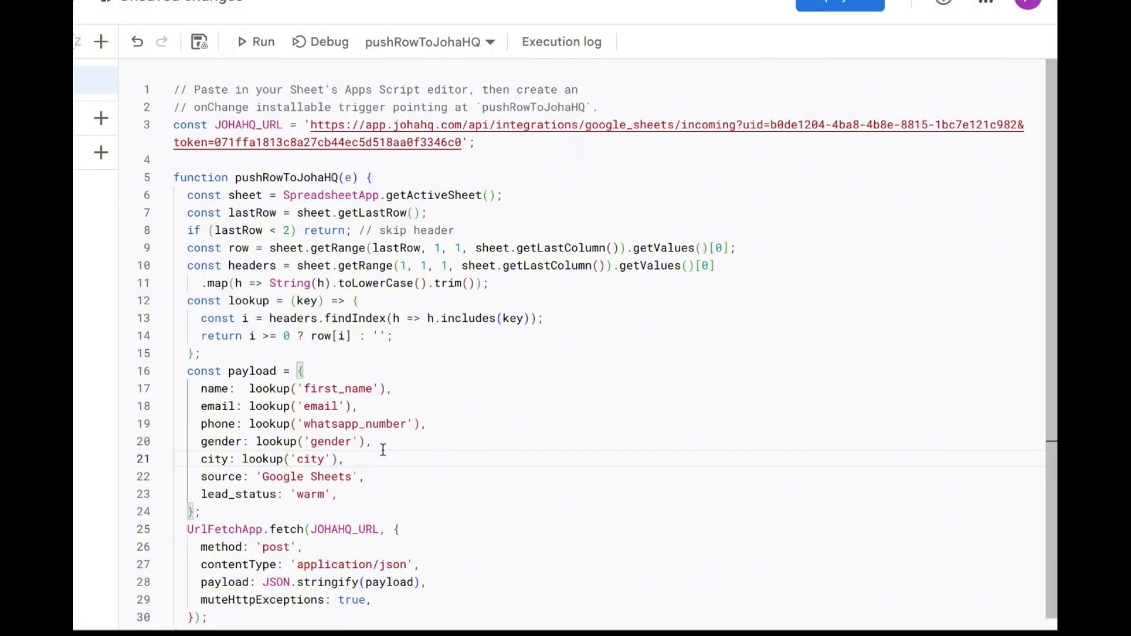
{"action": "double_click", "coordinate": [212, 461]}
{"action": "key", "text": "ctrl+shift+Right"}
{"action": "key", "text": "ctrl+shift+Right"}
{"action": "key", "text": "ctrl+shift+Right"}
{"action": "key", "text": "ctrl+shift+Right"}
{"action": "key", "text": "ctrl+shift+Right"}
{"action": "key", "text": "ctrl+c"}
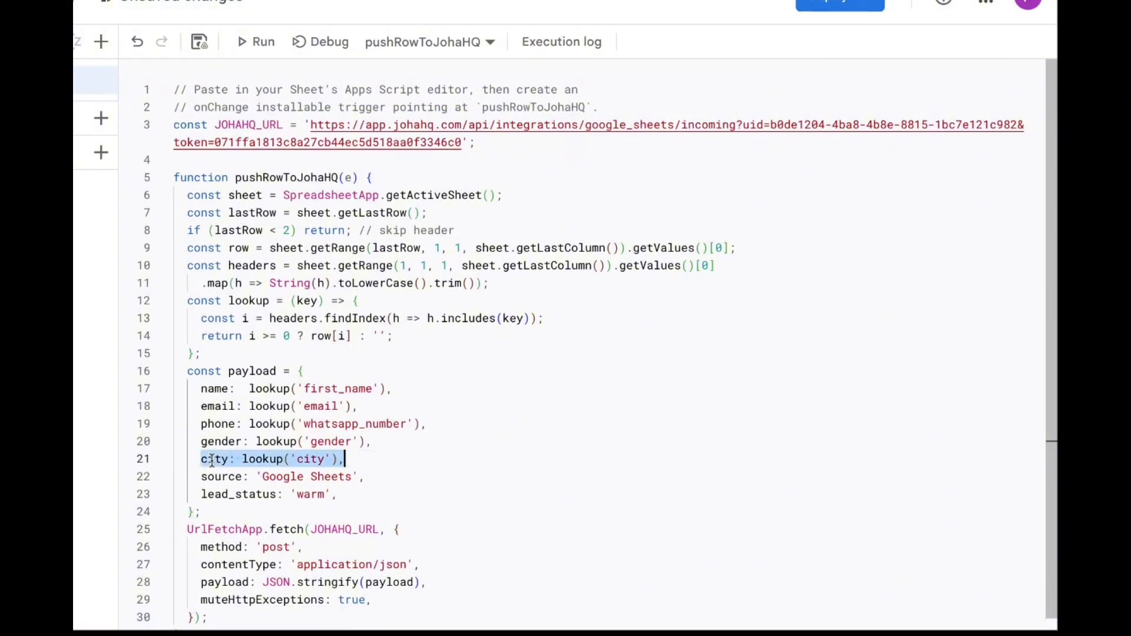
{"action": "left_click", "coordinate": [386, 457]}
{"action": "key", "text": "Return"}
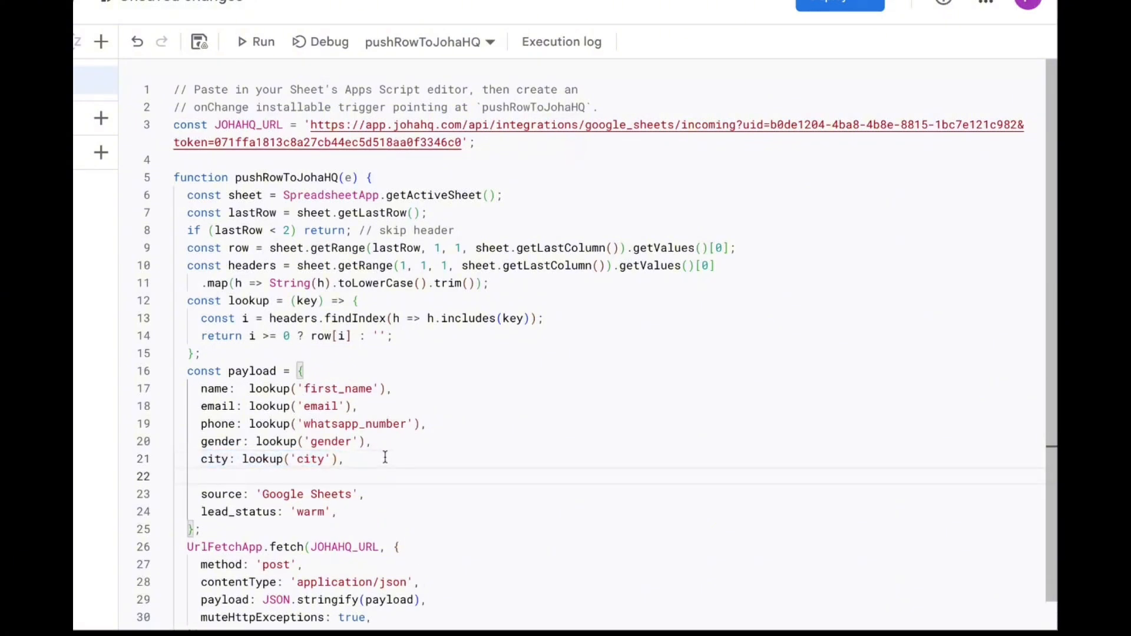
{"action": "key", "text": "ctrl+v"}
Change line 22's key and lookup argument from city to patform
{"action": "left_click", "coordinate": [214, 476]}
{"action": "double_click", "coordinate": [214, 476]}
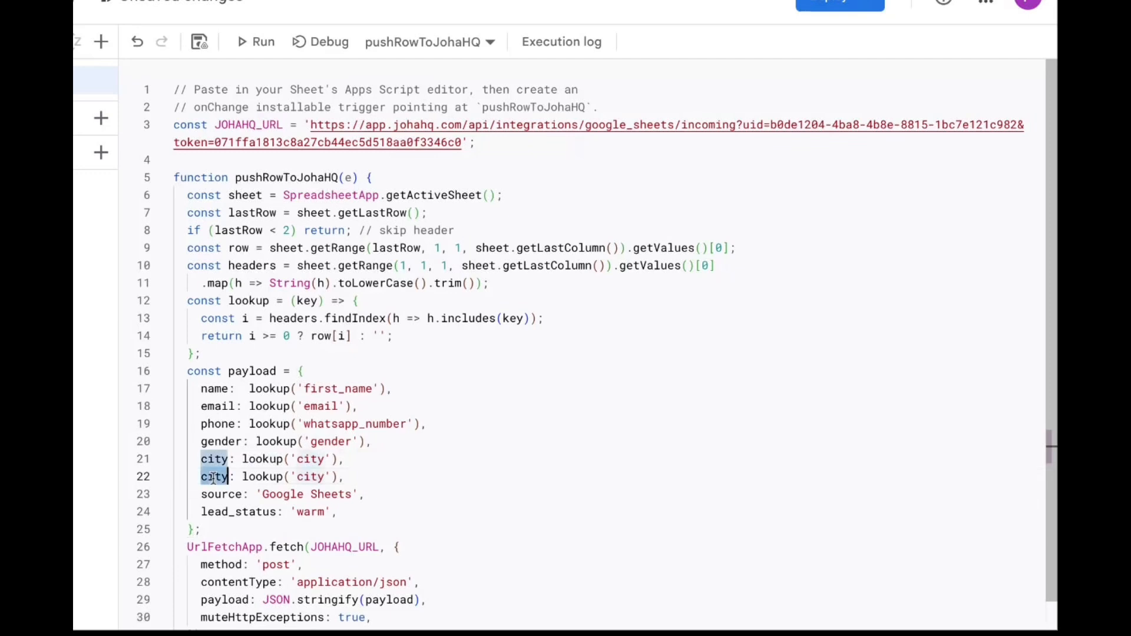
{"action": "type", "text": "patfor"}
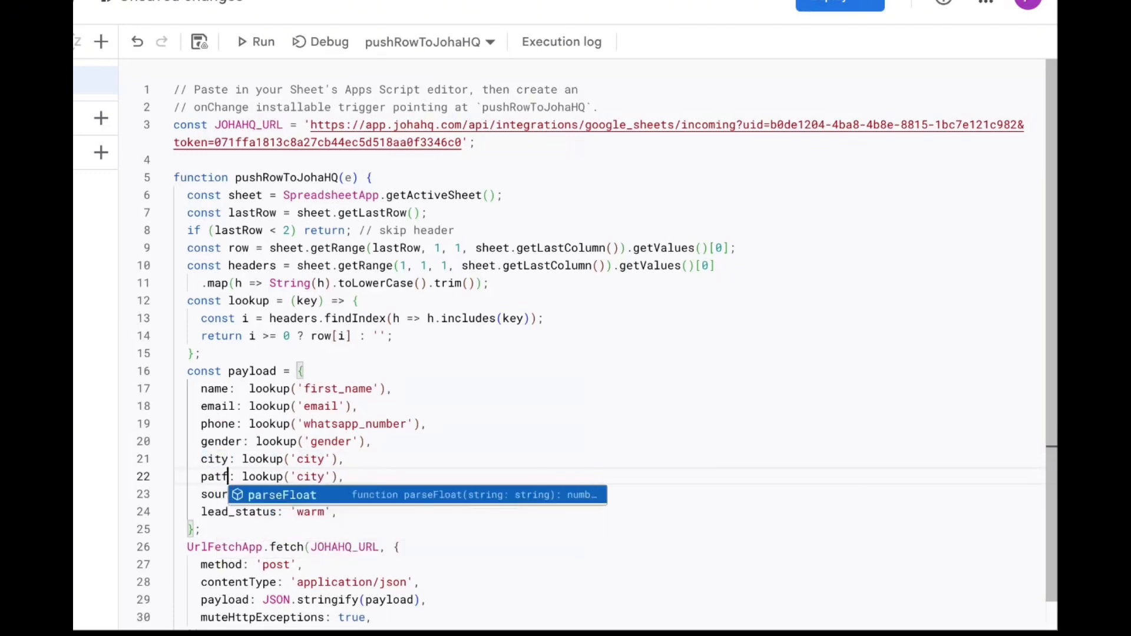
{"action": "type", "text": "m"}
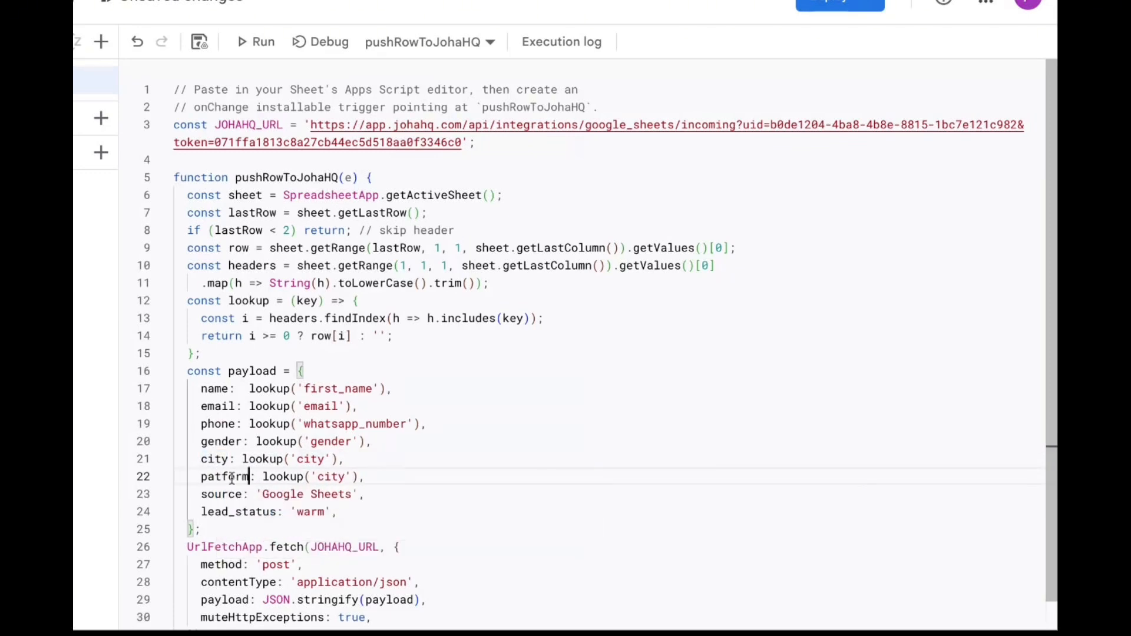
{"action": "double_click", "coordinate": [325, 476]}
{"action": "double_click", "coordinate": [239, 479]}
{"action": "key", "text": "ctrl+c"}
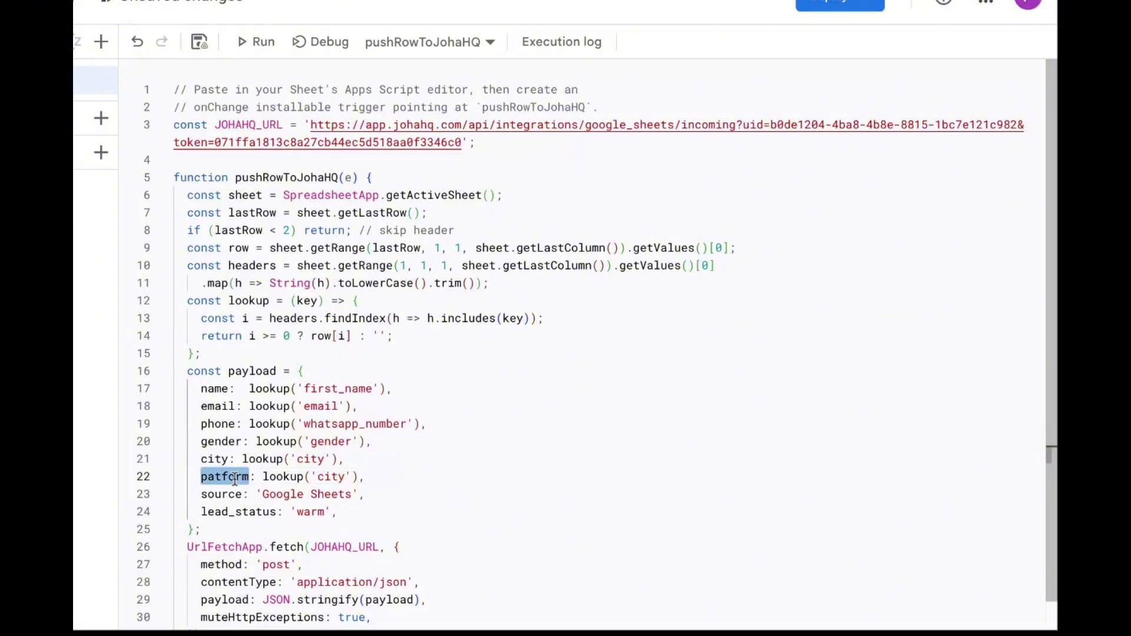
{"action": "double_click", "coordinate": [324, 478]}
{"action": "key", "text": "ctrl+v"}
{"action": "key", "text": "Right"}
{"action": "key", "text": "Right"}
{"action": "key", "text": "Right"}
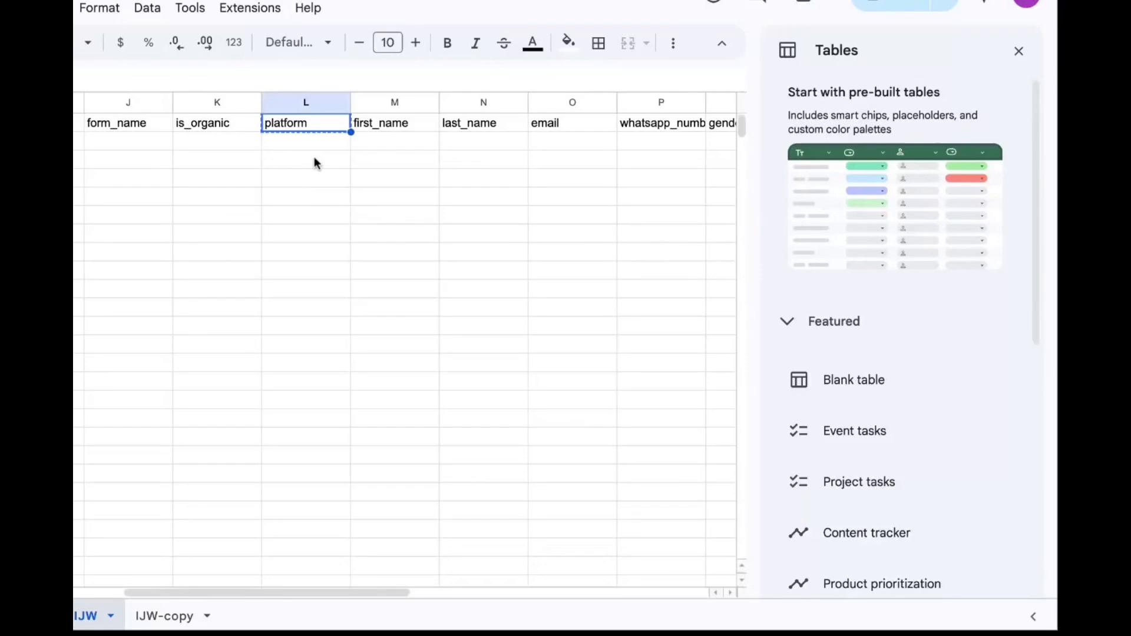
{"action": "scroll", "coordinate": [552, 145], "scroll_direction": "right", "scroll_amount": 5}
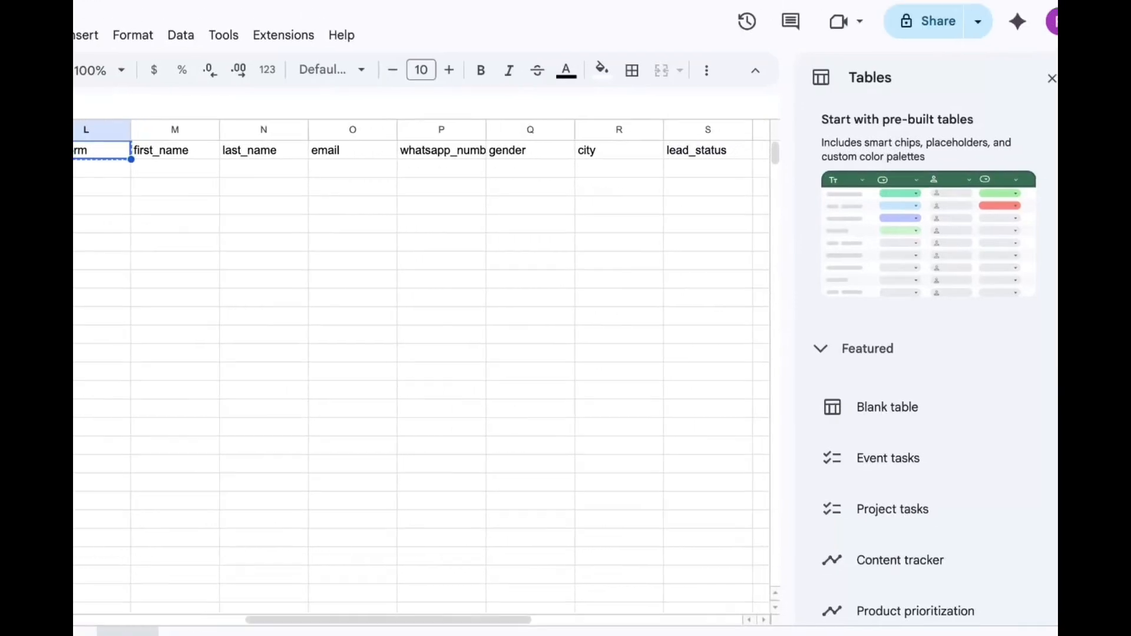
{"action": "scroll", "coordinate": [263, 130], "scroll_direction": "left", "scroll_amount": 8}
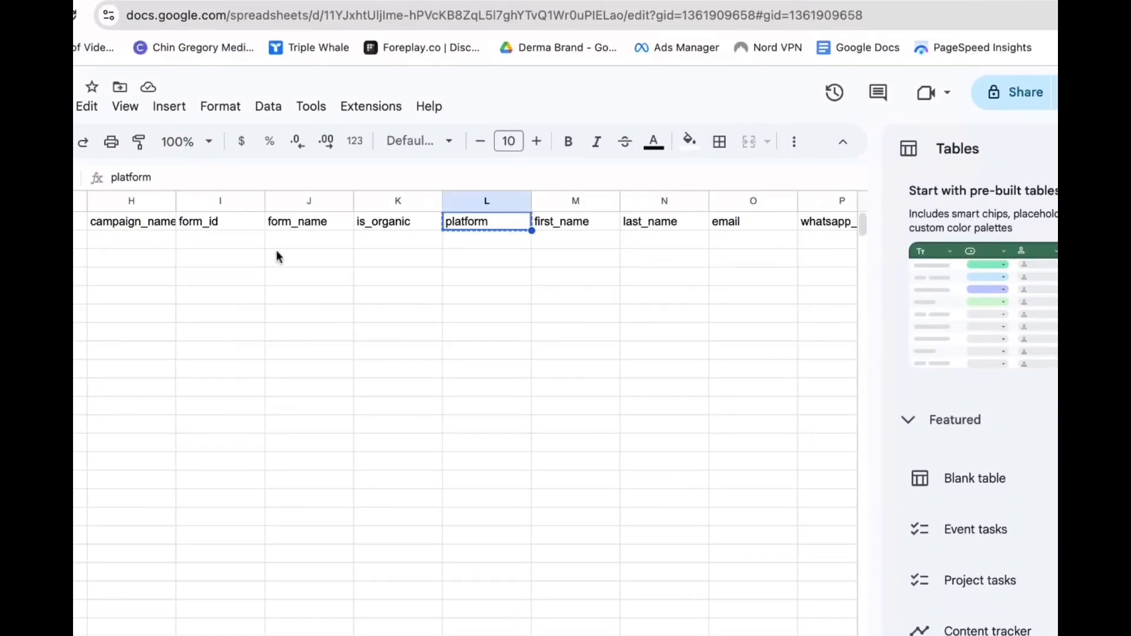
{"action": "scroll", "coordinate": [276, 250], "scroll_direction": "left", "scroll_amount": 2}
{"action": "scroll", "coordinate": [309, 318], "scroll_direction": "left", "scroll_amount": 5}
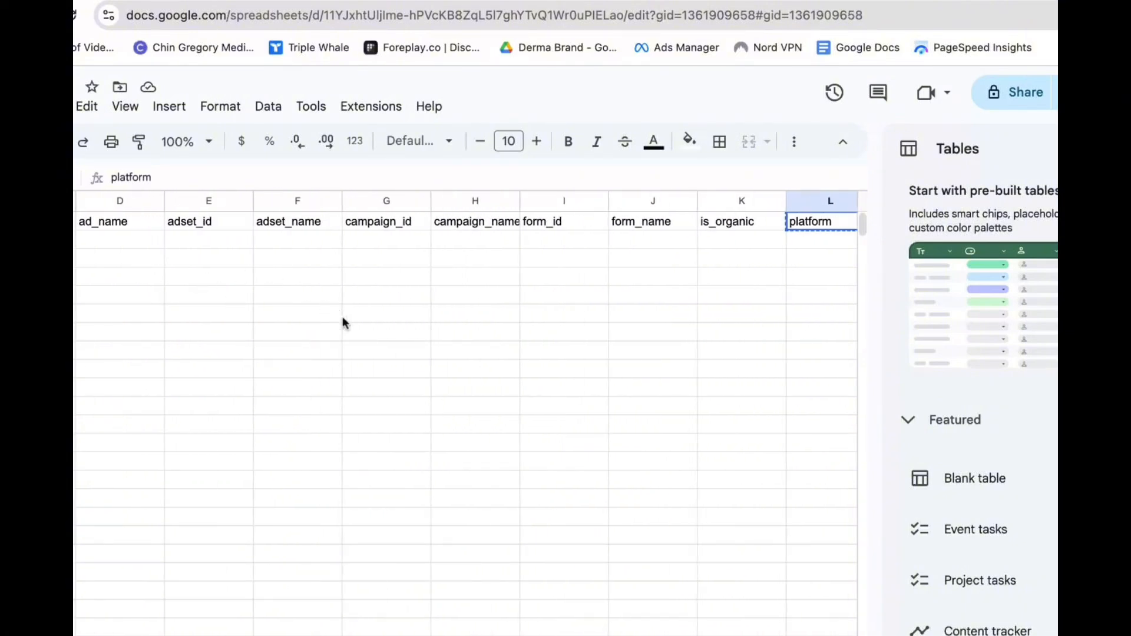
{"action": "scroll", "coordinate": [342, 324], "scroll_direction": "left", "scroll_amount": 2}
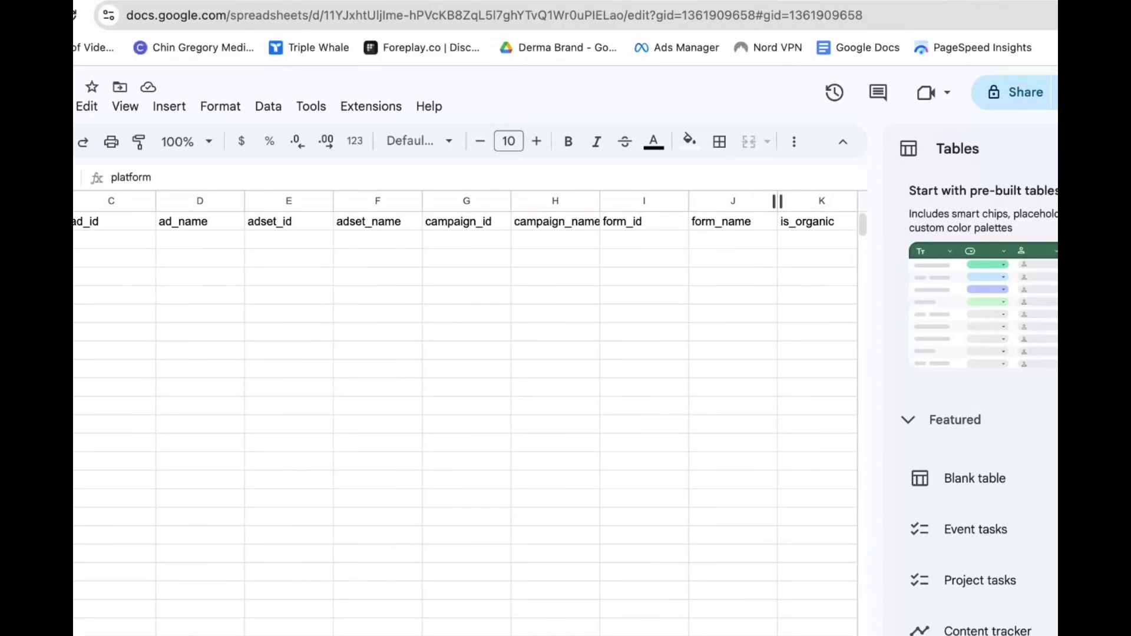
{"action": "left_click", "coordinate": [766, 1]}
{"action": "scroll", "coordinate": [452, 611], "scroll_direction": "down", "scroll_amount": 1}
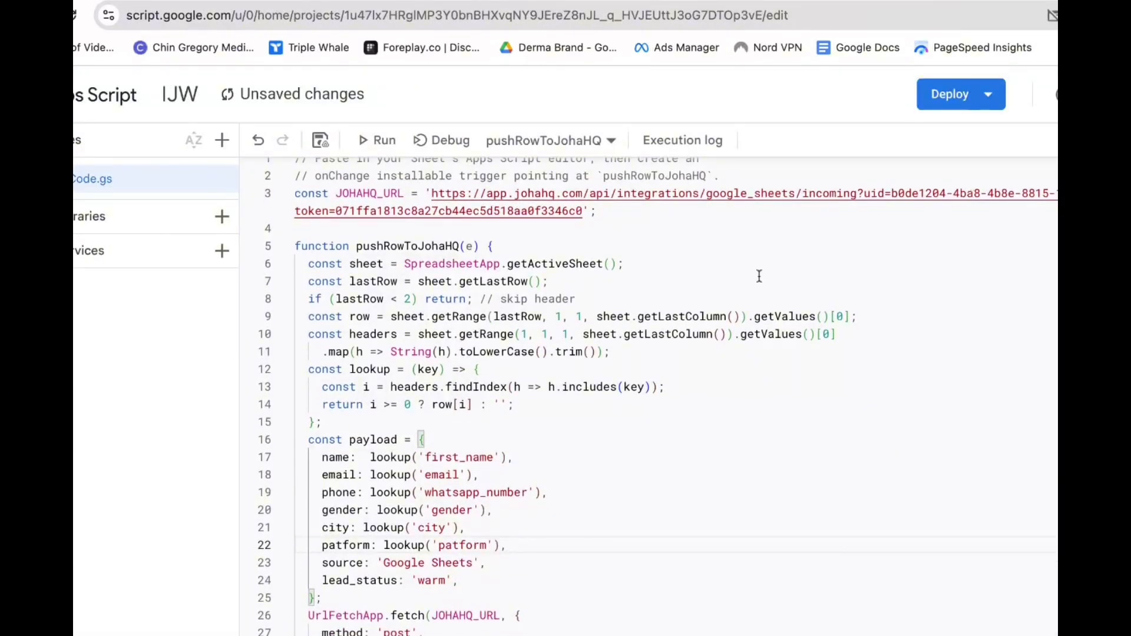
Save the edited IJW payload script with the city and patform lookups to Drive
{"action": "left_click", "coordinate": [320, 139]}
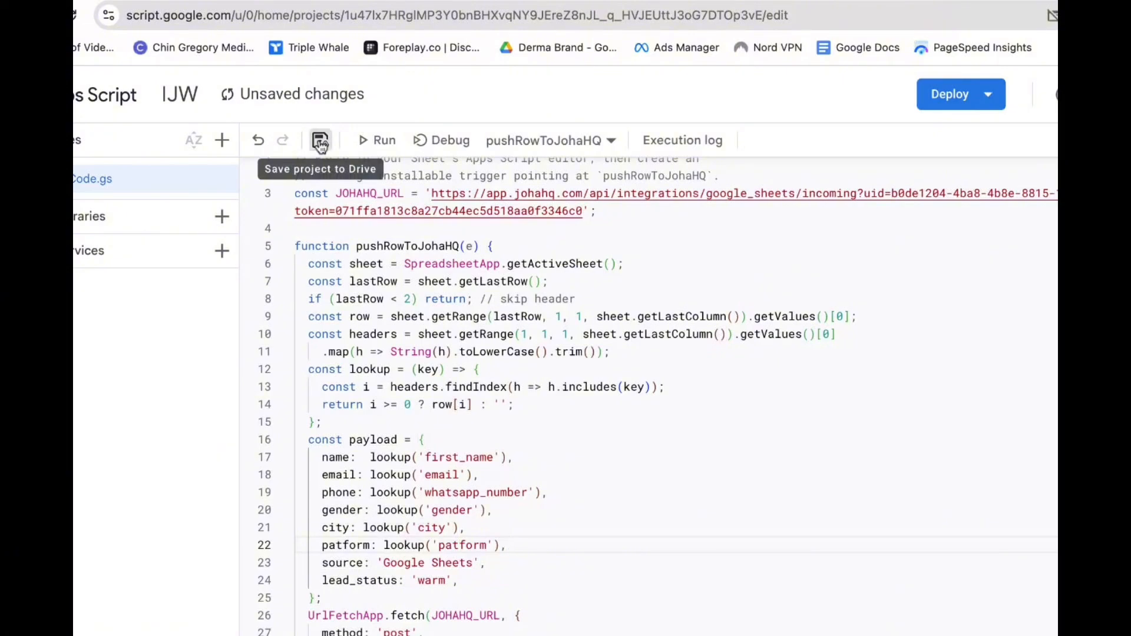